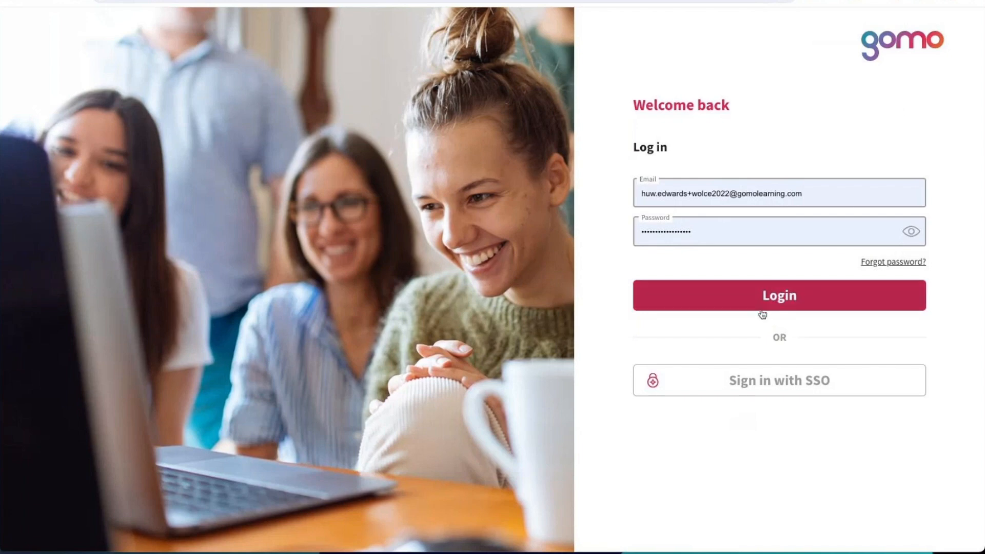
- Log in with the already filled-in credentials and open Gomo Authoring
left_click(764, 295)
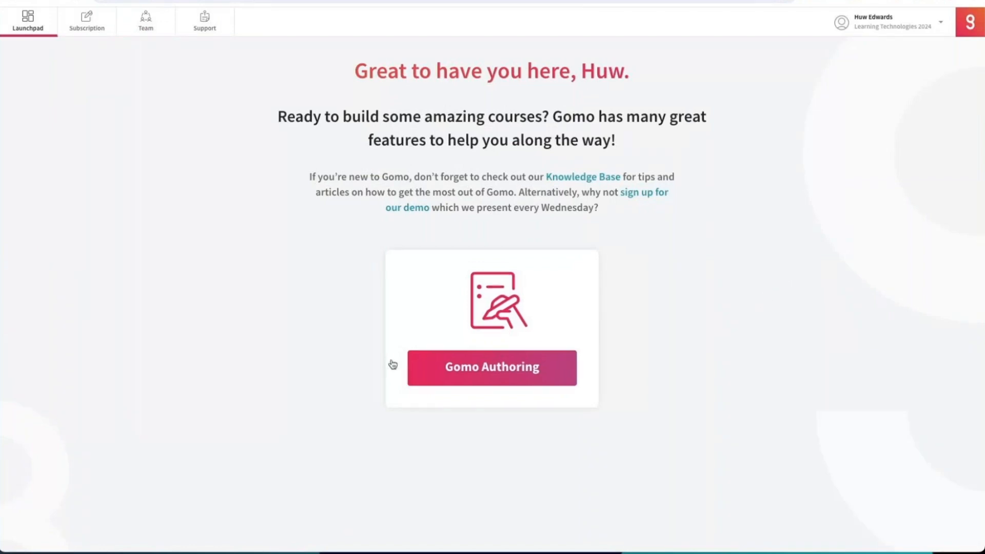
left_click(470, 367)
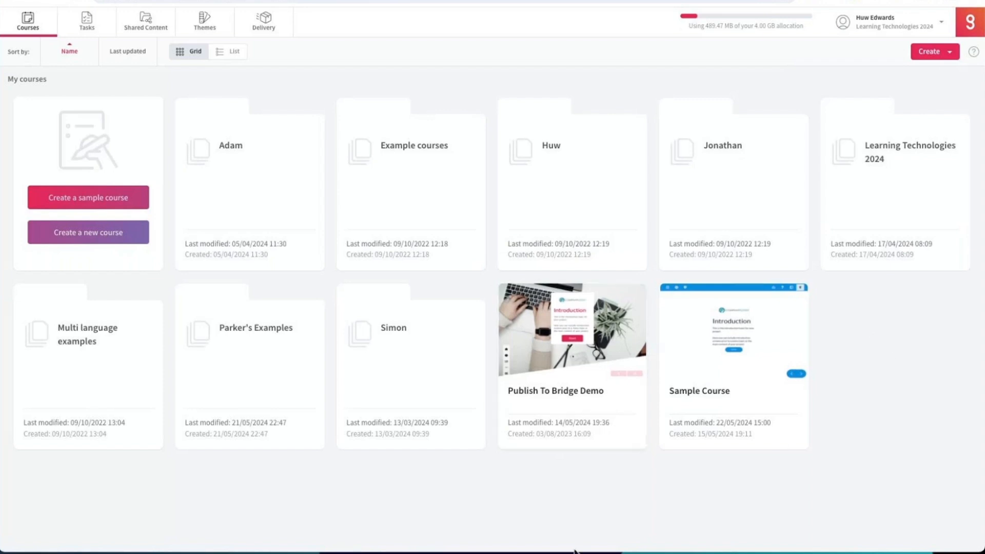
- Start a new course named Feedback and apply the Ponte theme to it
left_click(95, 233)
left_click(348, 135)
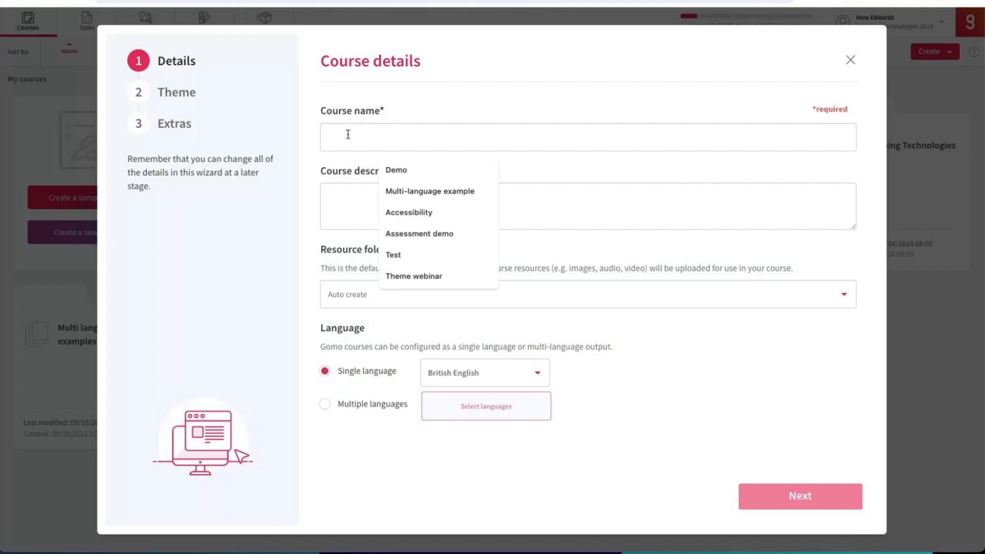
type("Feedback")
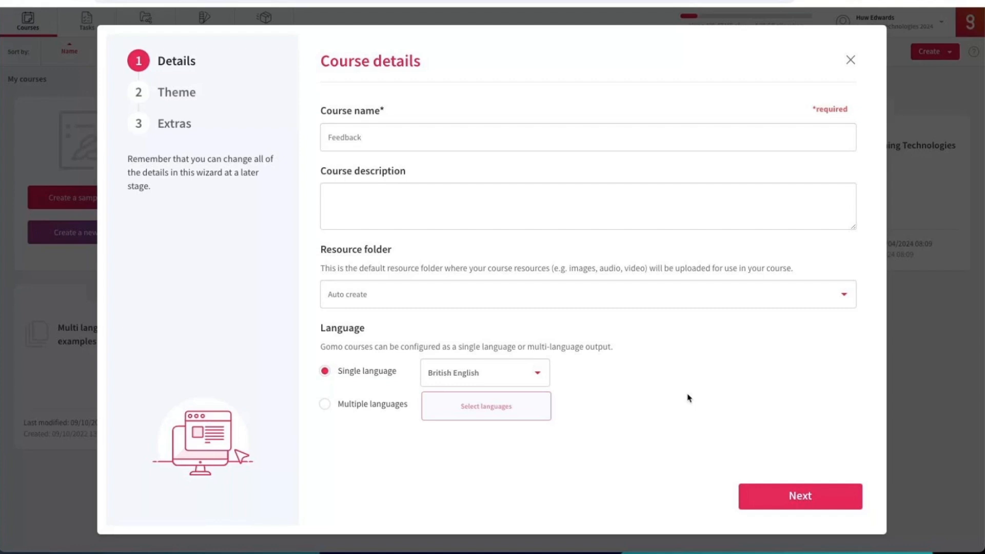
left_click(803, 497)
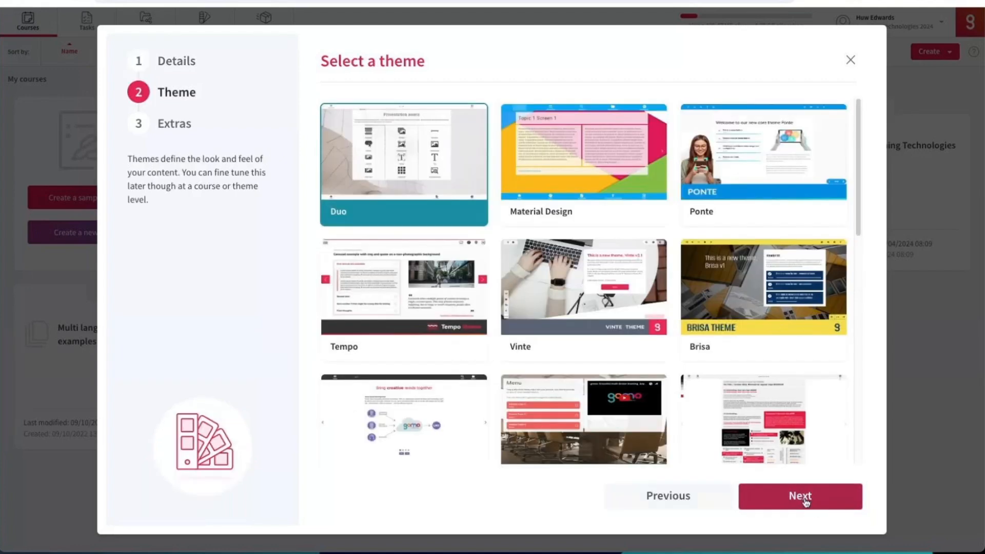
left_click(765, 187)
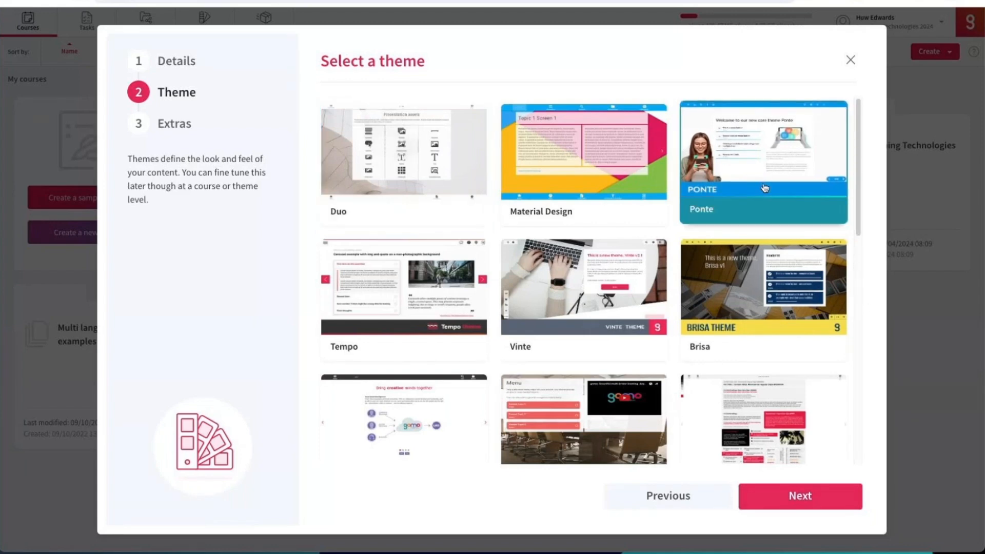
left_click(812, 505)
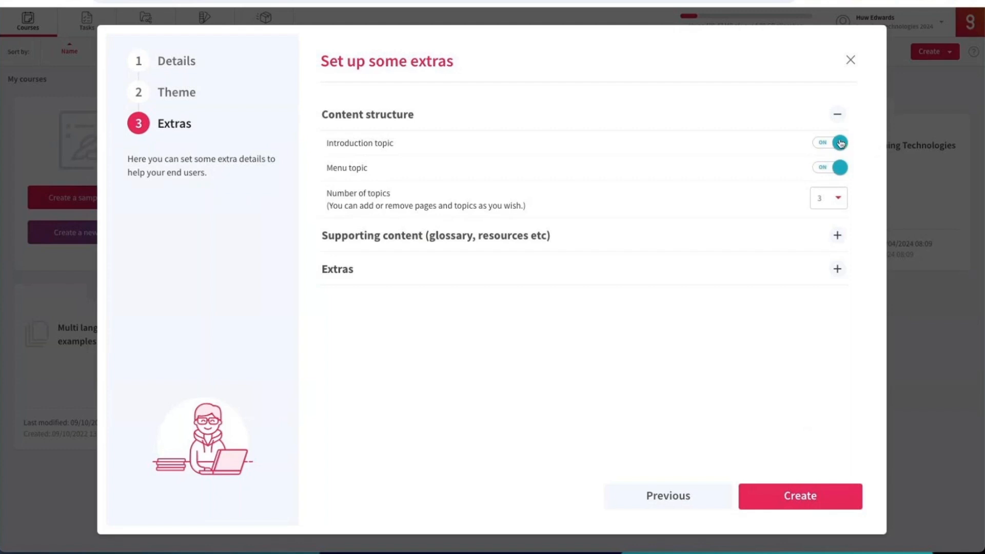
- Review the topic count, supporting content and extras options, keep their defaults, and create the course
left_click(841, 201)
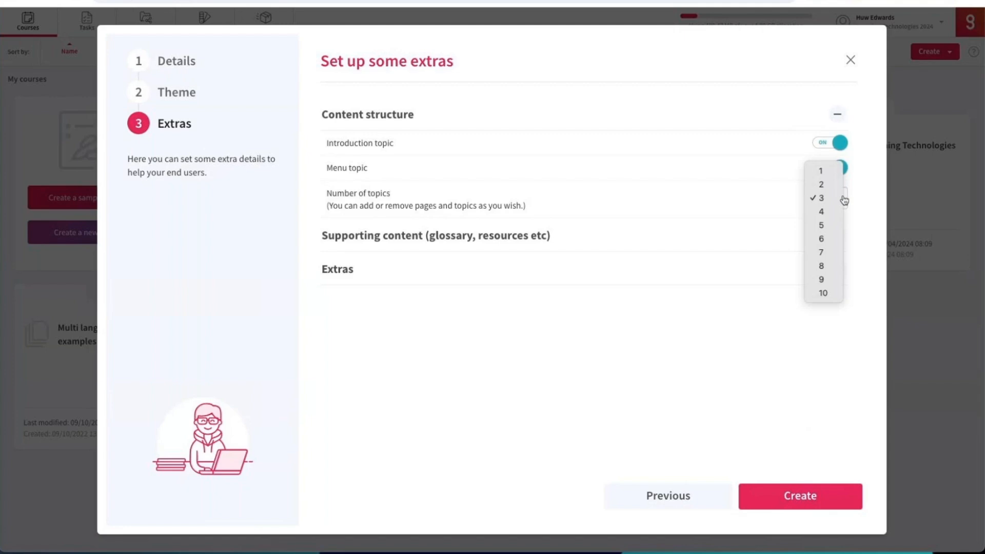
left_click(839, 200)
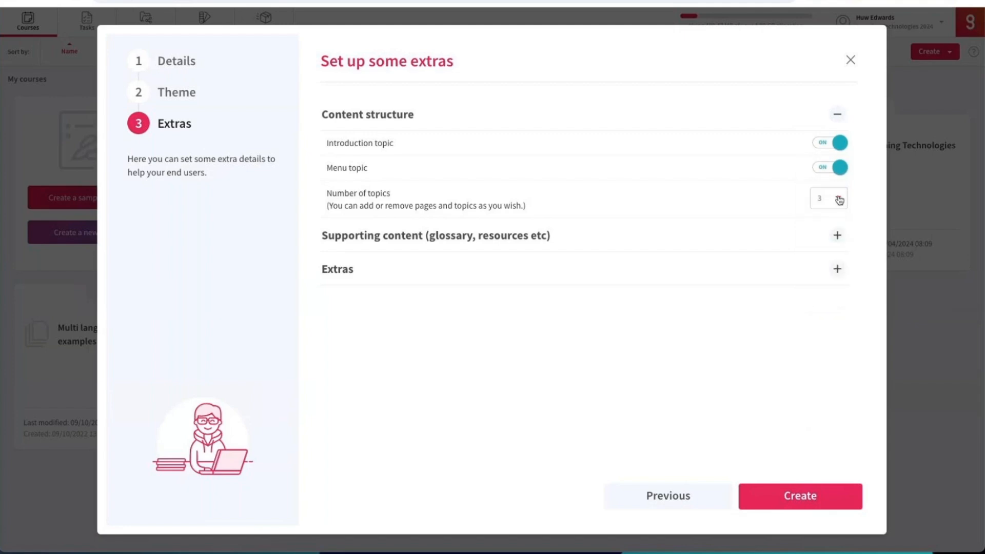
left_click(837, 236)
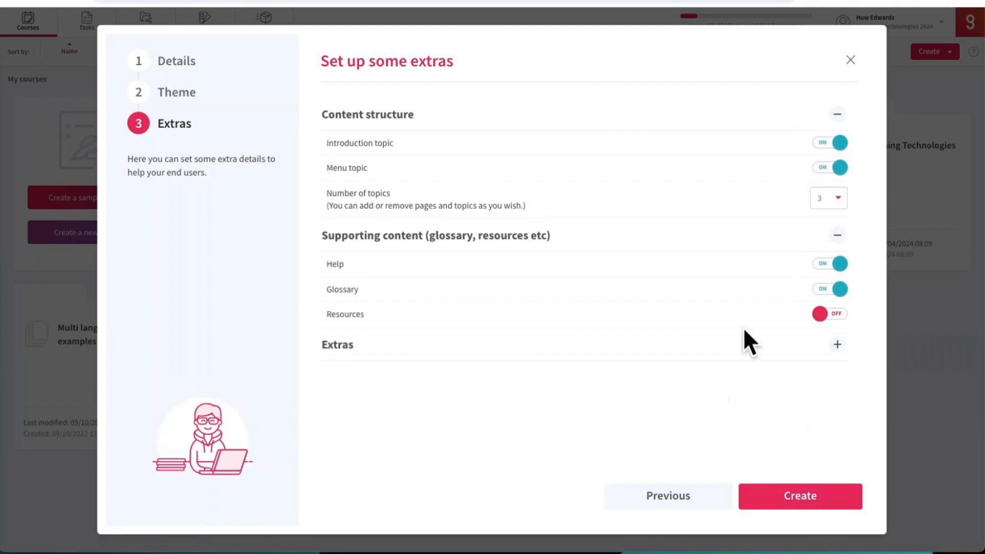
left_click(838, 346)
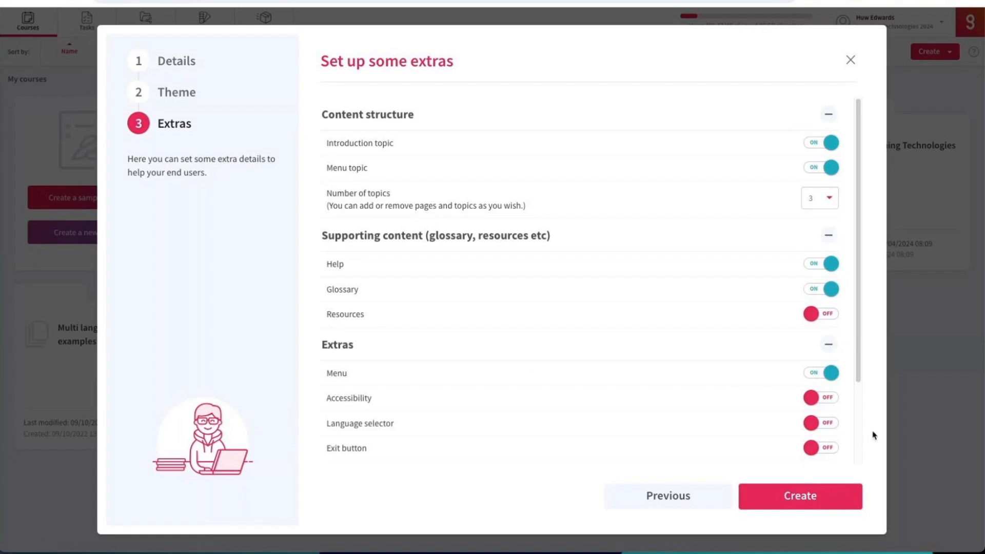
left_click(812, 495)
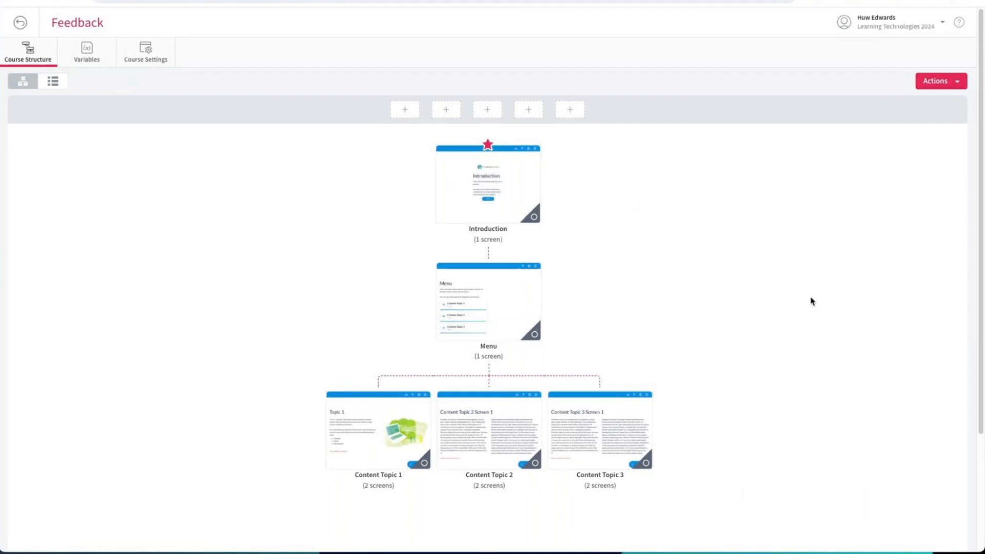
- Preview the Feedback course from the Introduction through the Menu to the second screen of Content Topic 1
scroll(790, 308, "down", 3)
scroll(786, 306, "up", 3)
left_click(957, 82)
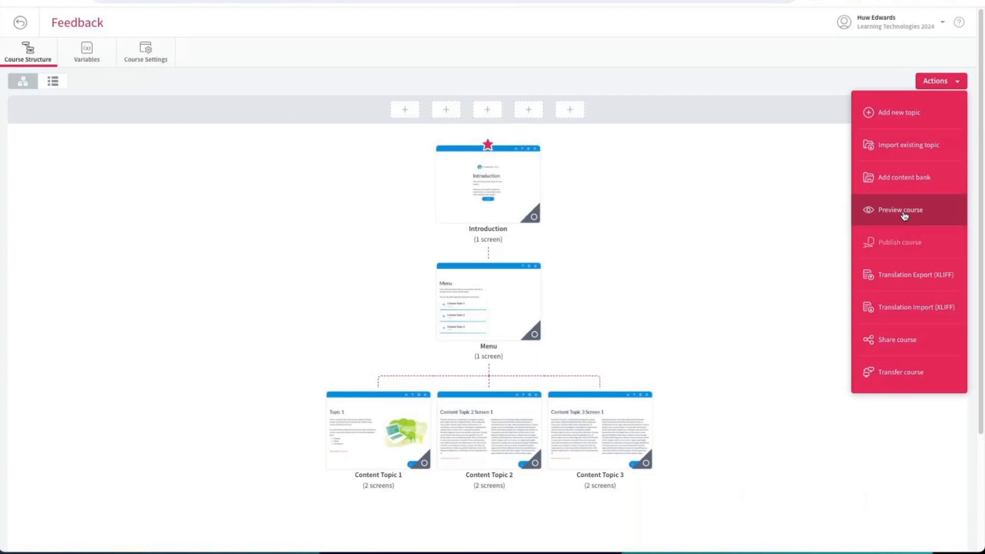
left_click(903, 216)
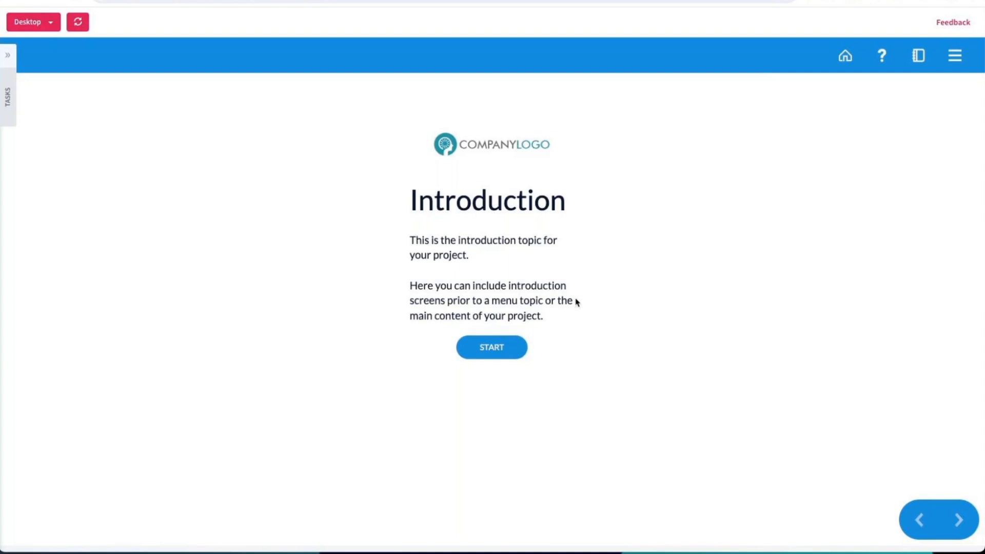
left_click(484, 350)
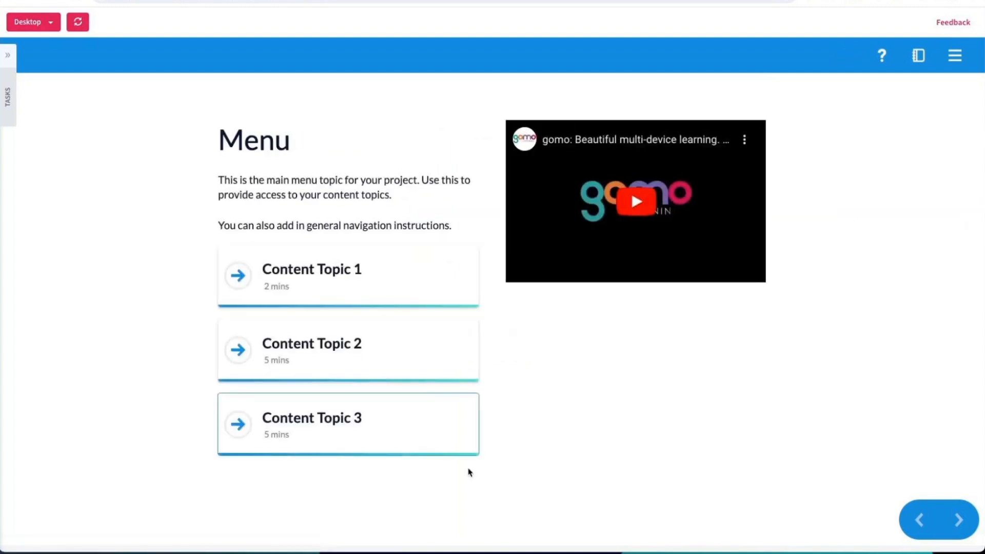
left_click(277, 255)
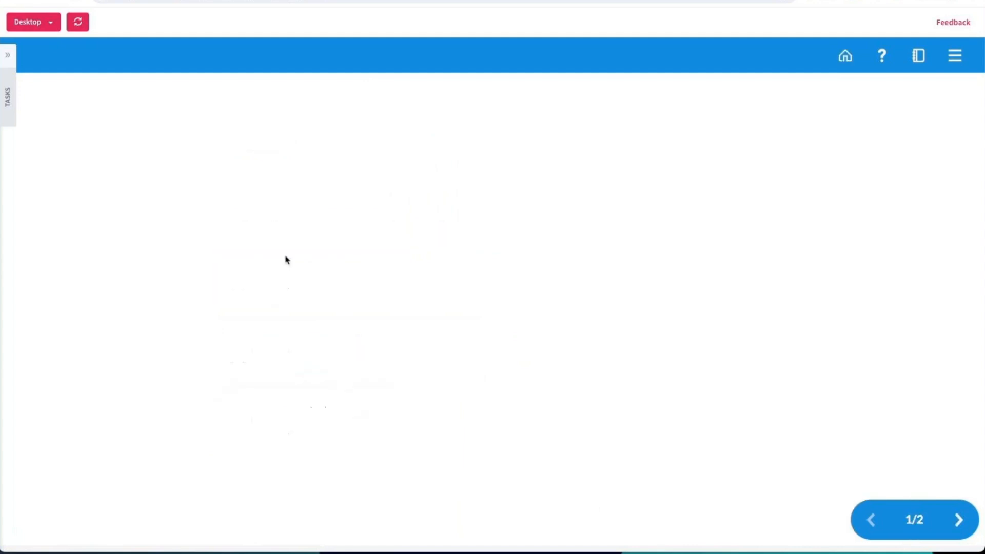
left_click(958, 519)
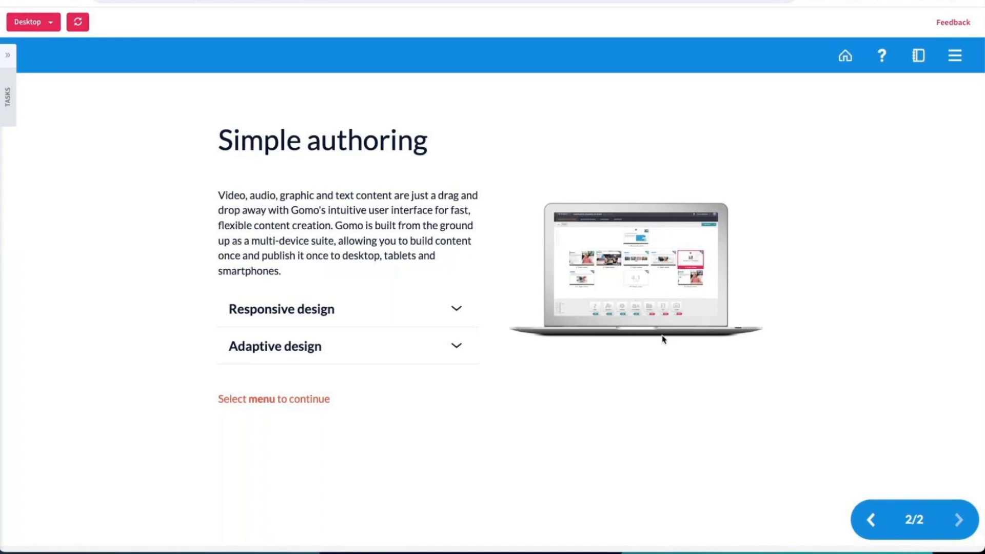
- Preview the Simple authoring screen in the tablet and smartphone layouts, checking the smartphone content over its full length
left_click(49, 22)
left_click(50, 91)
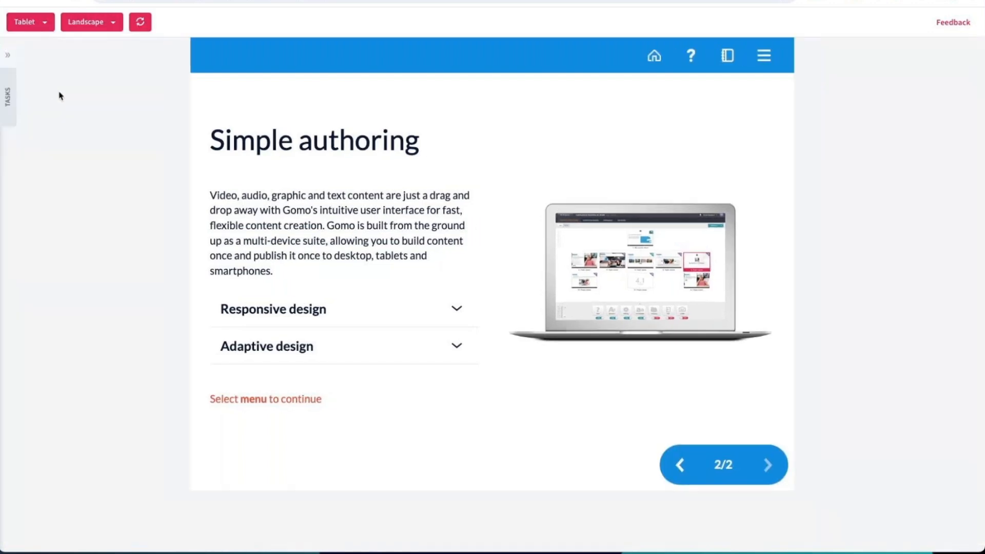
left_click(44, 22)
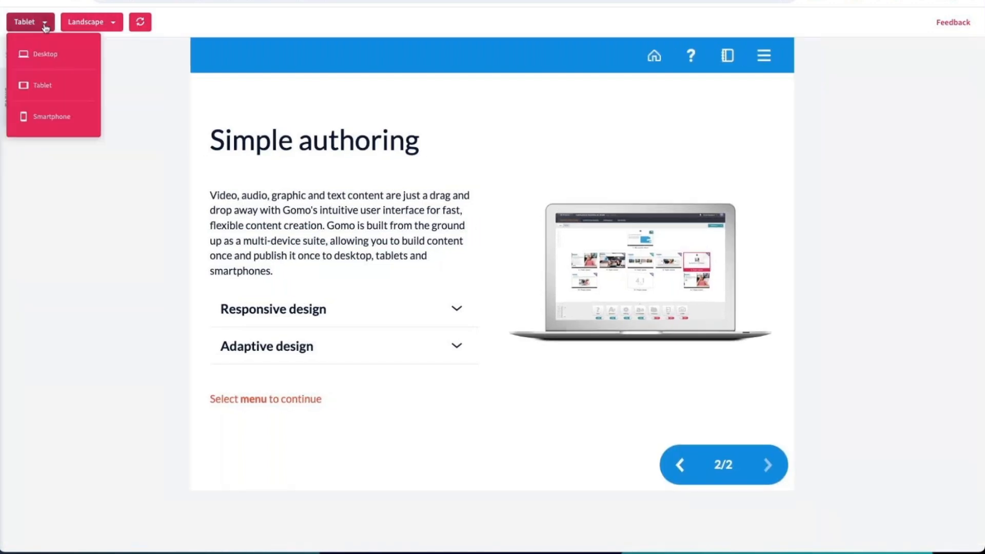
left_click(51, 117)
scroll(551, 314, "down", 2)
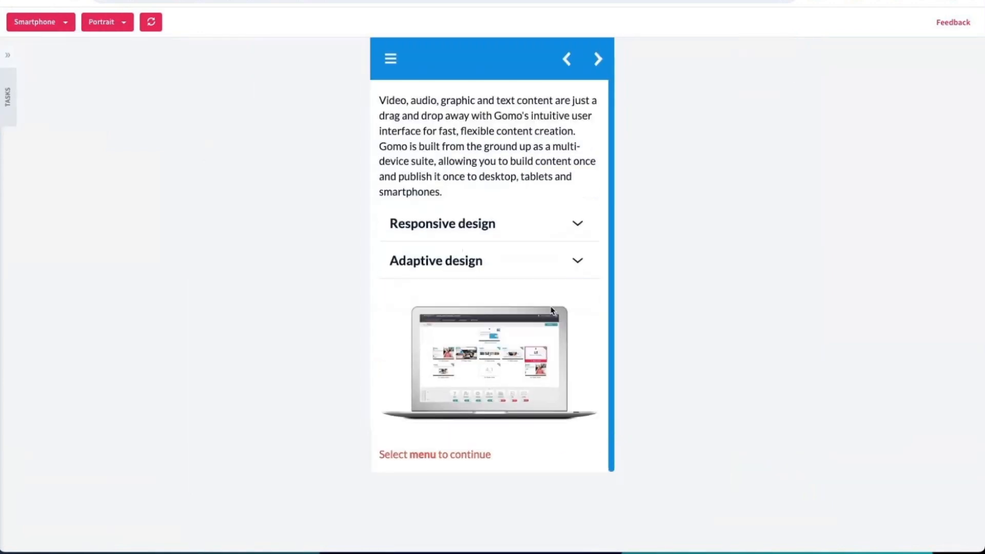
scroll(550, 308, "up", 1)
scroll(549, 306, "down", 1)
scroll(507, 338, "up", 1)
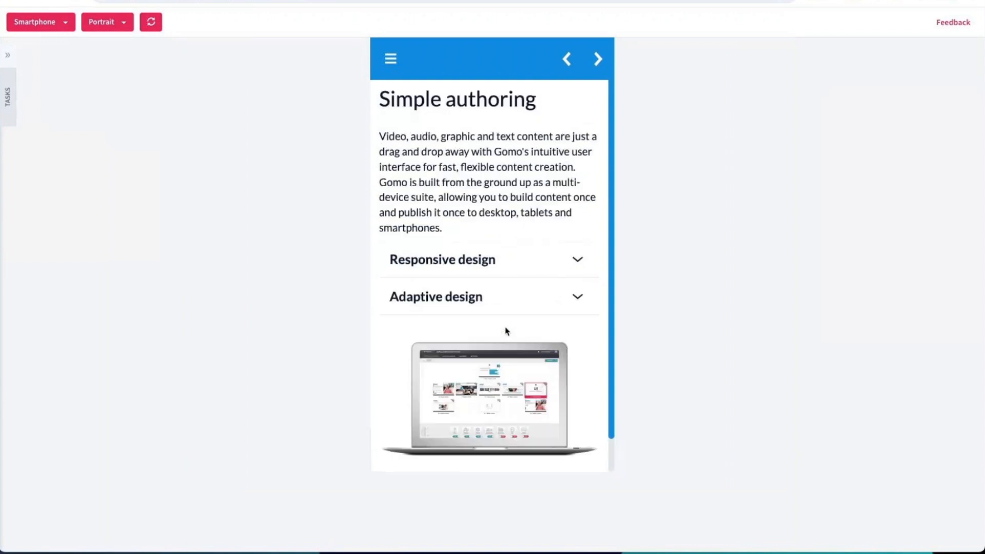
scroll(506, 330, "down", 1)
scroll(499, 321, "up", 1)
- View the Help topic through the smartphone preview's navigation menu and close it
left_click(391, 59)
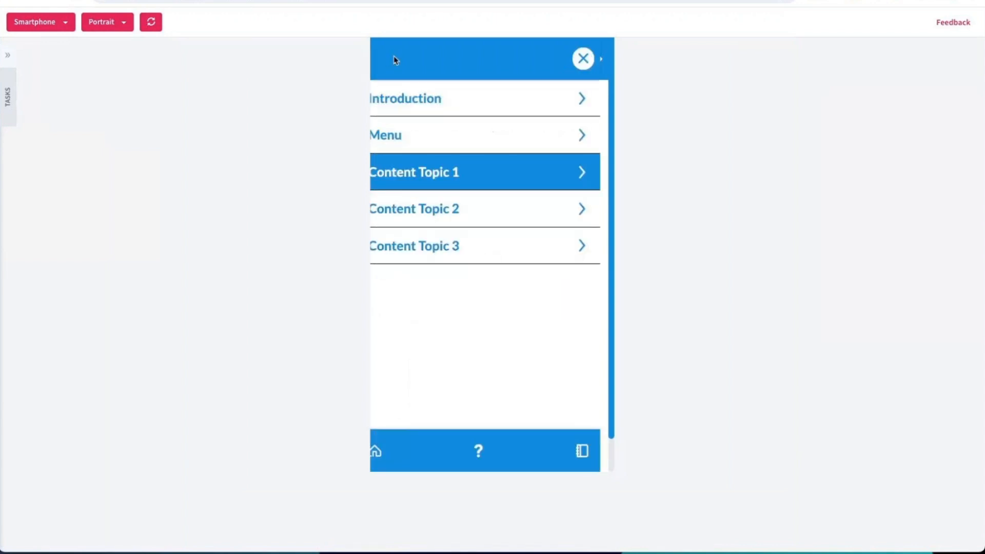
left_click(494, 453)
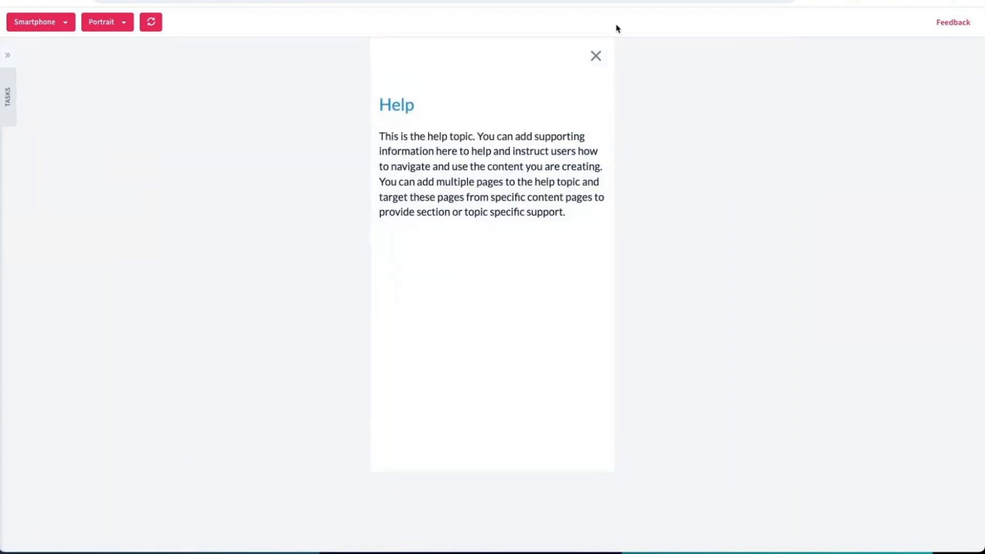
left_click(596, 55)
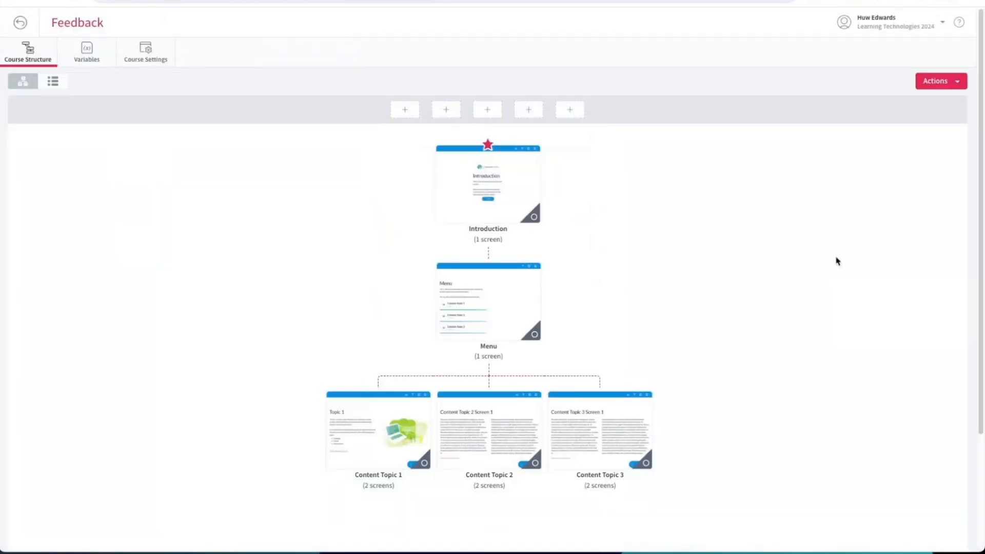
- Rename Content Topic 3 as Assessment in its topic details and apply the change
scroll(822, 318, "down", 3)
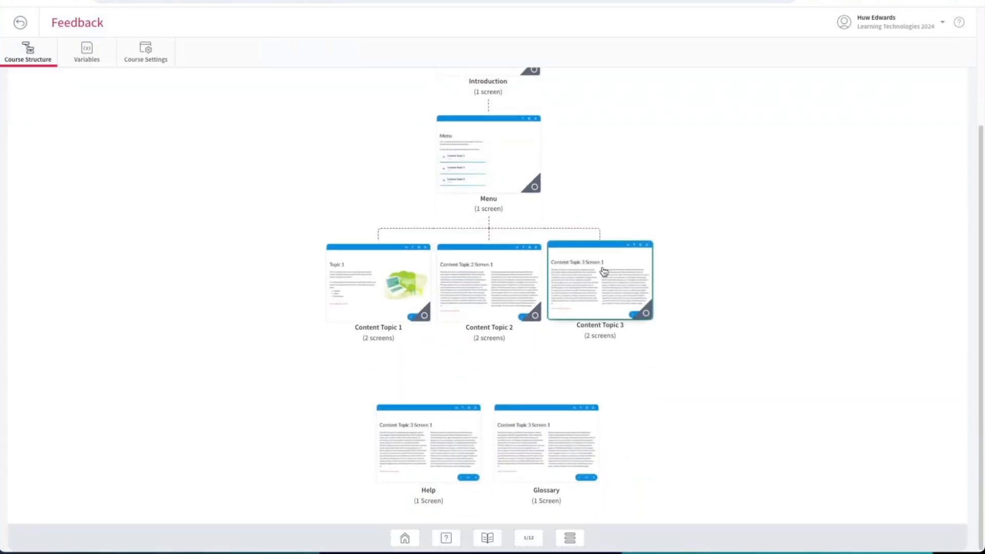
left_click(604, 271)
left_click(649, 352)
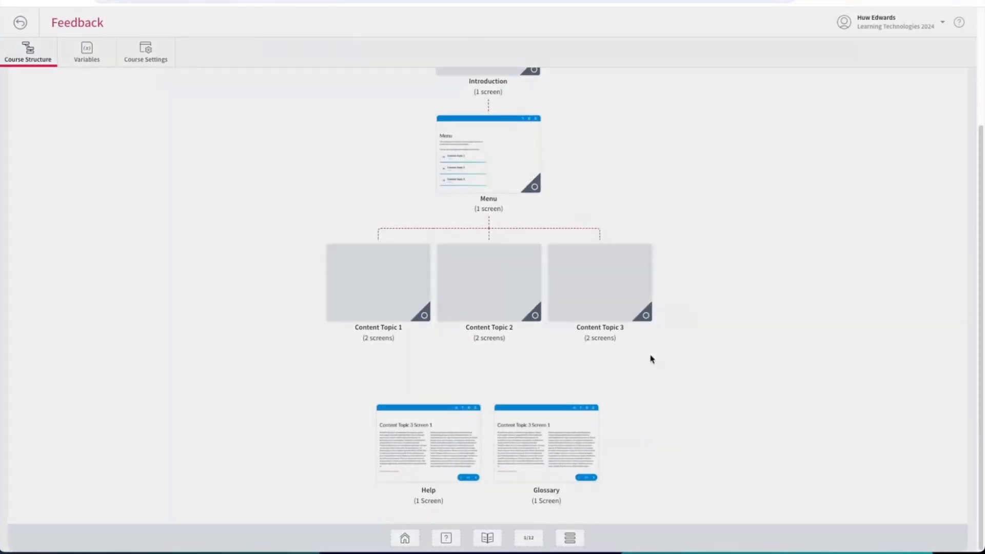
left_click_drag(398, 84, 331, 76)
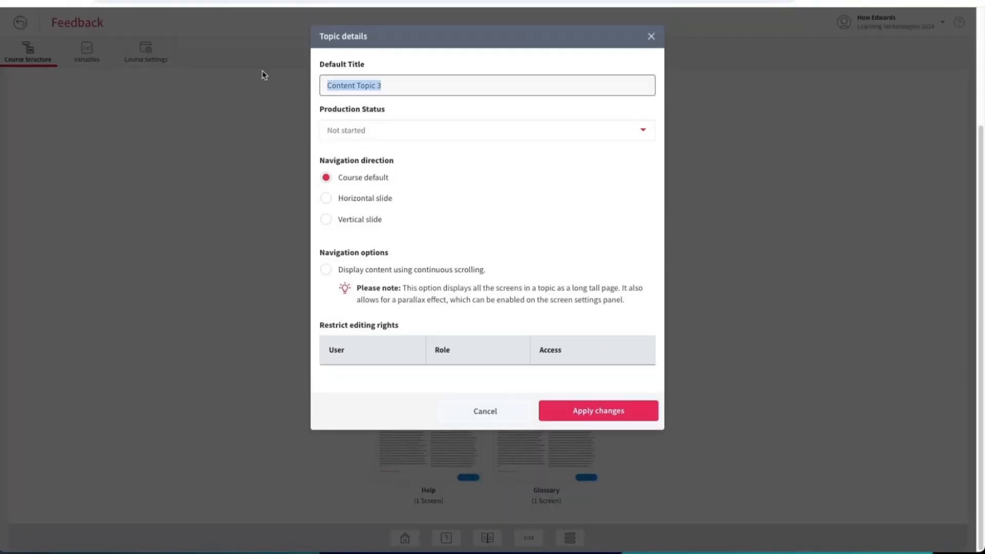
type("Assessment")
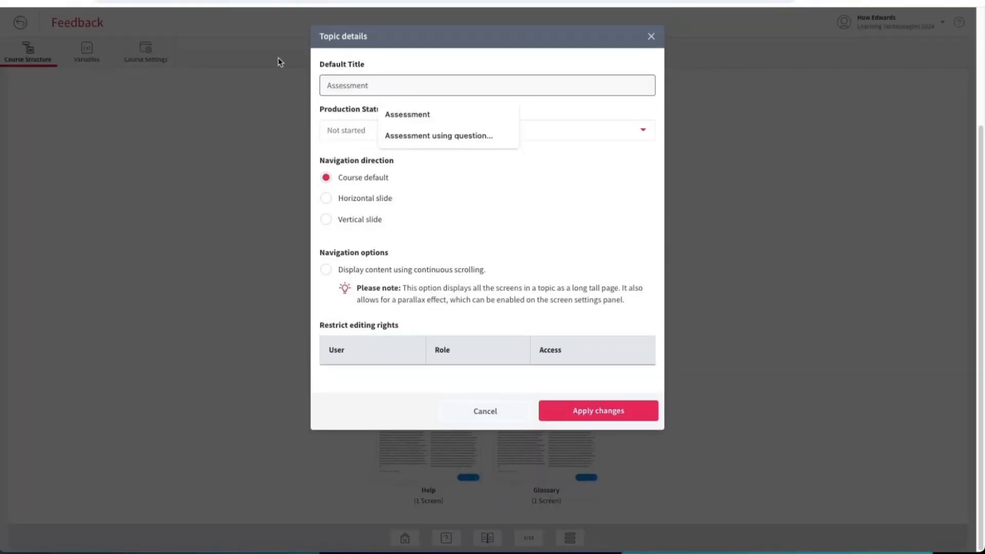
left_click(382, 106)
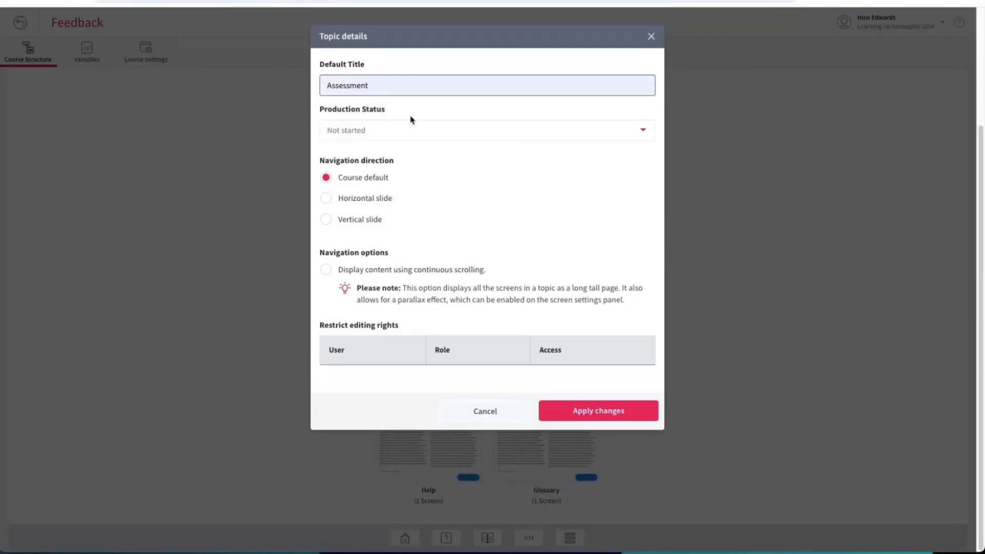
left_click(609, 412)
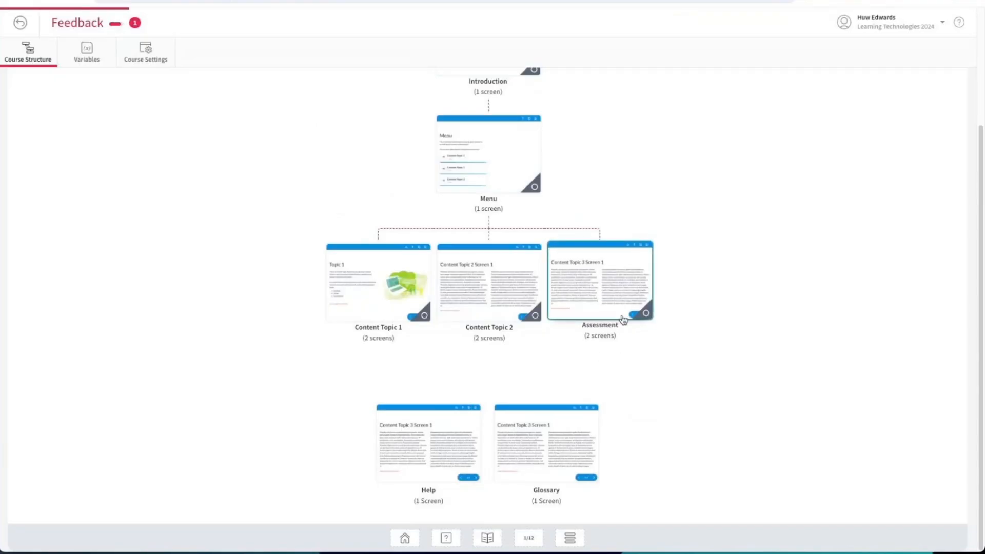
- Open the Assessment topic for editing, look at both of its screens and return to Screen 1
left_click(608, 287)
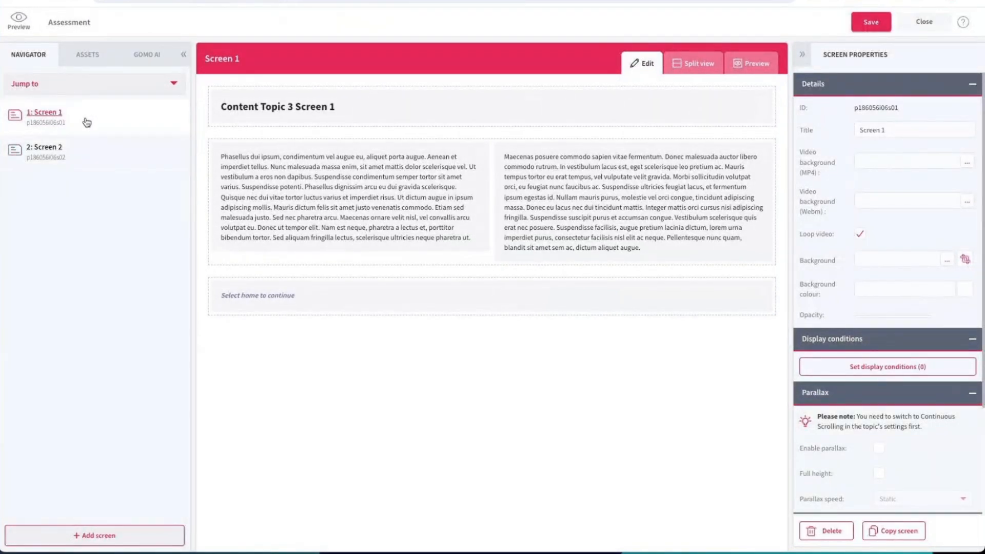
left_click(43, 121)
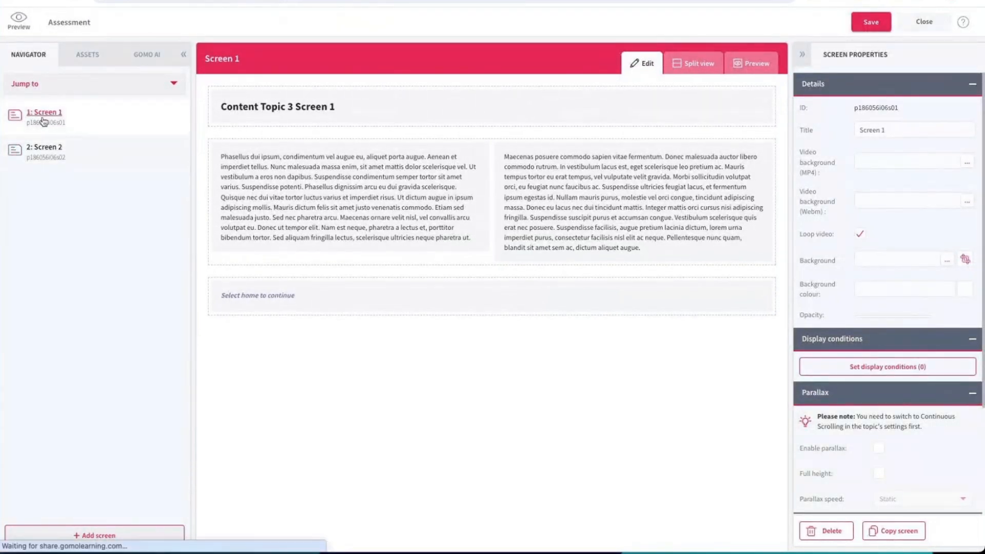
left_click(47, 155)
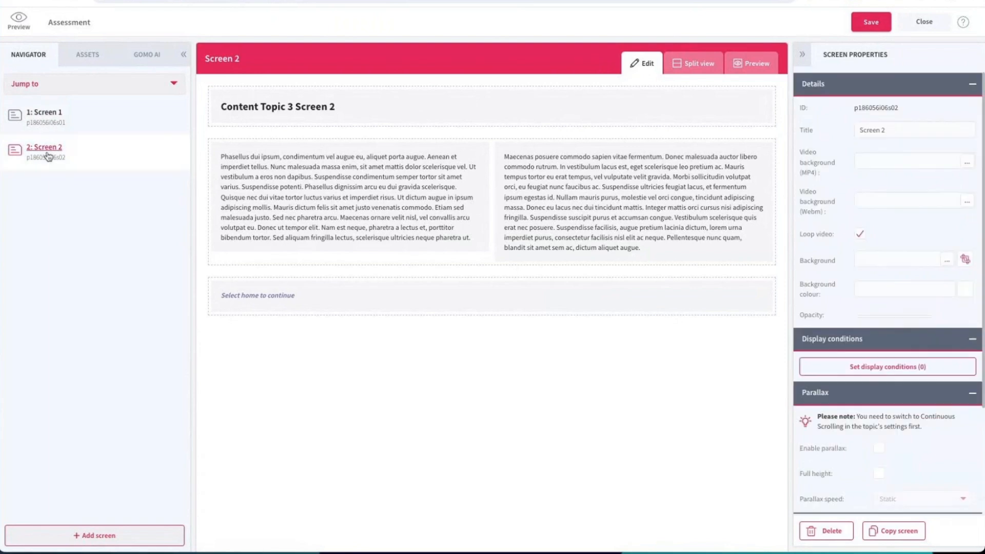
left_click(46, 116)
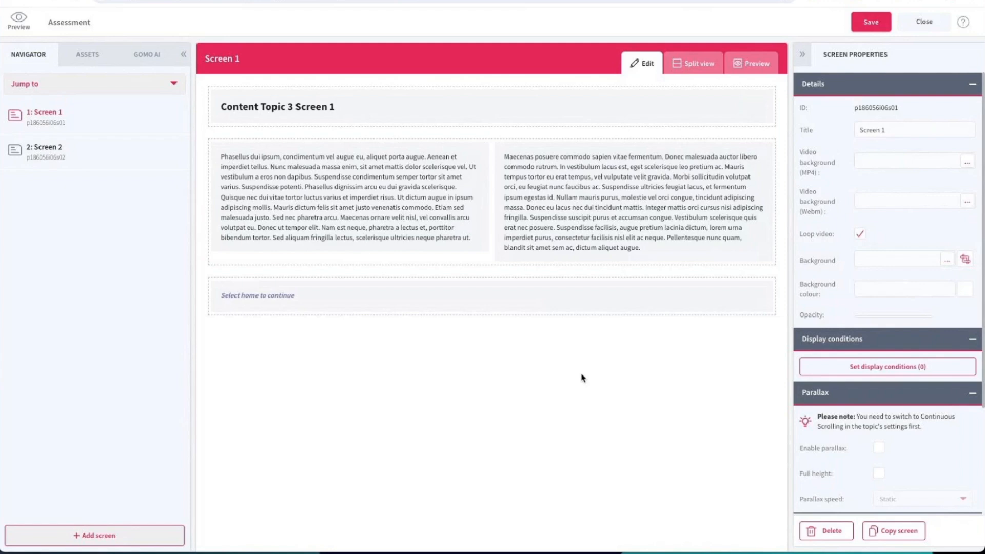
- Look through the Media, Presentation and Question assets available for the screen, reading the Comicstrip and Countdown Timer descriptions, and return to the screen list
left_click(88, 54)
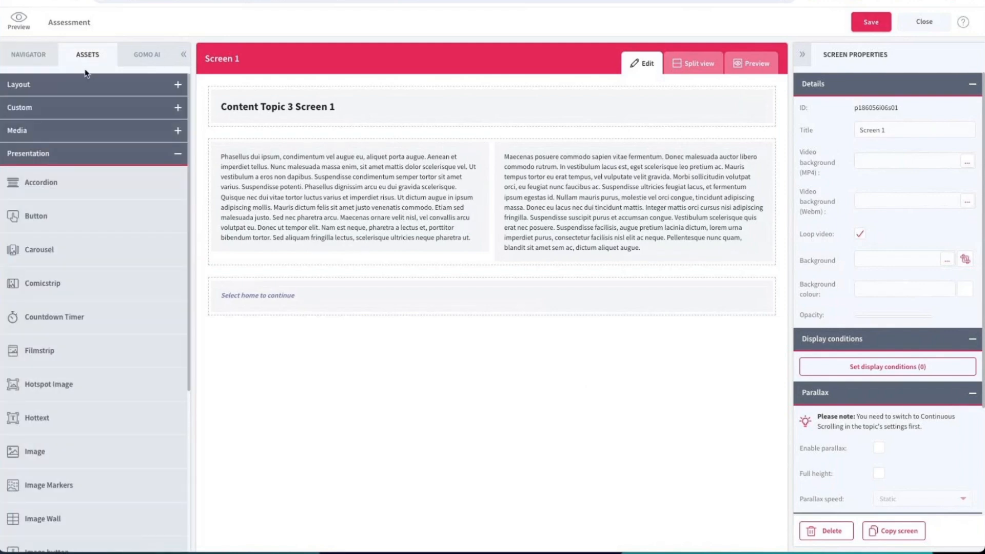
left_click(87, 129)
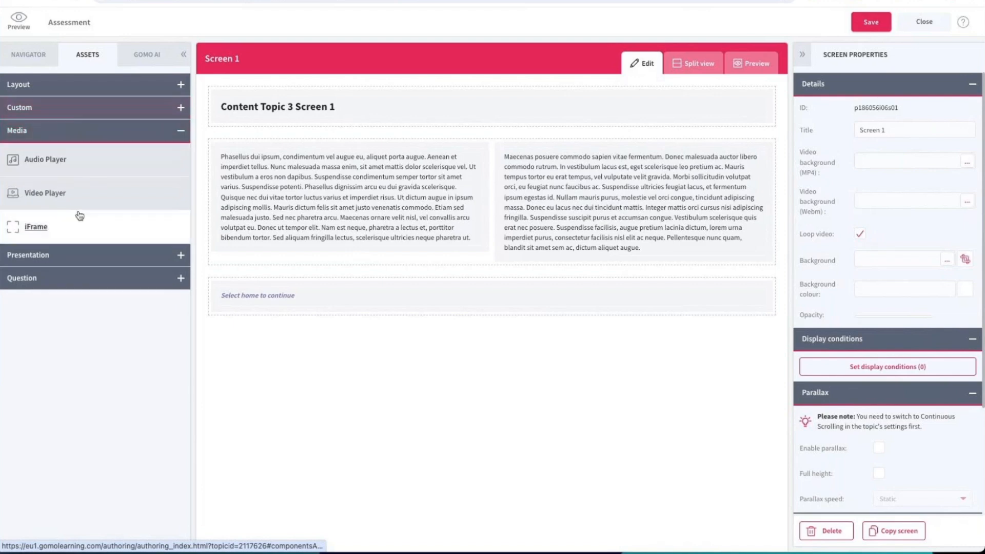
left_click(102, 255)
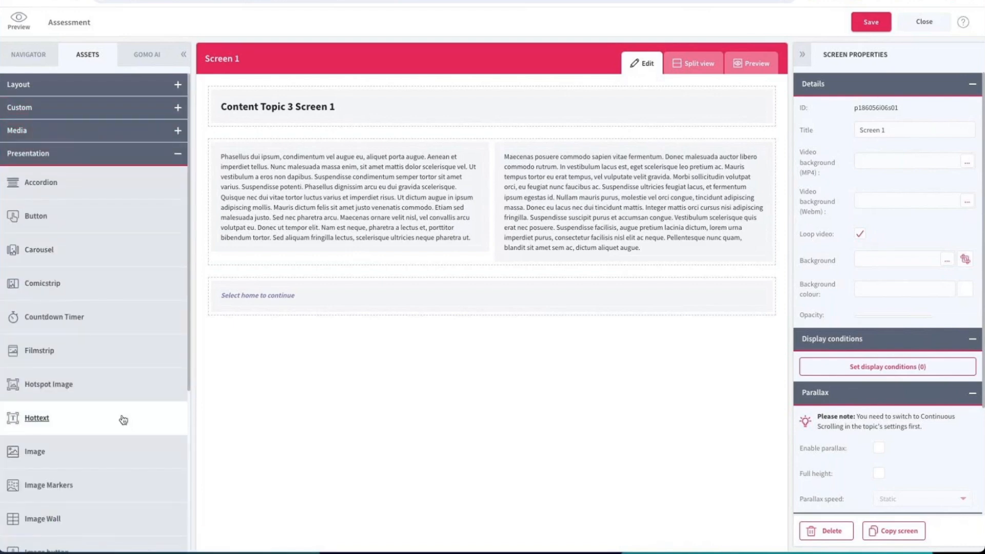
scroll(123, 418, "down", 2)
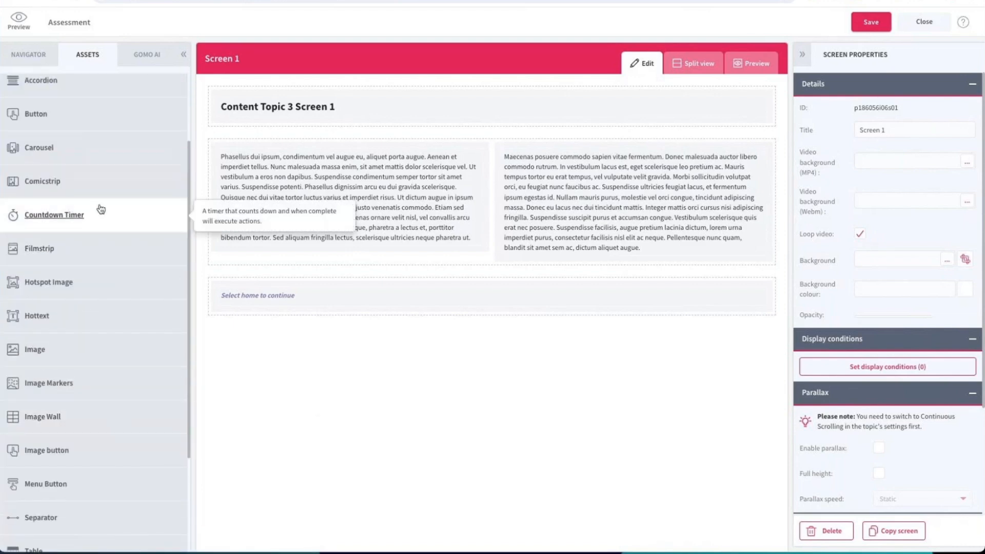
mouse_move(106, 198)
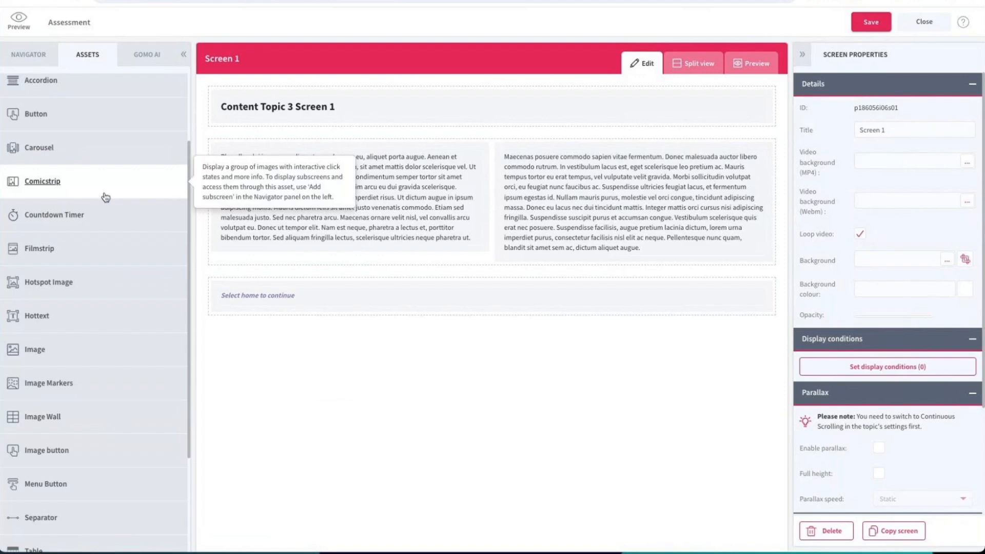
mouse_move(125, 383)
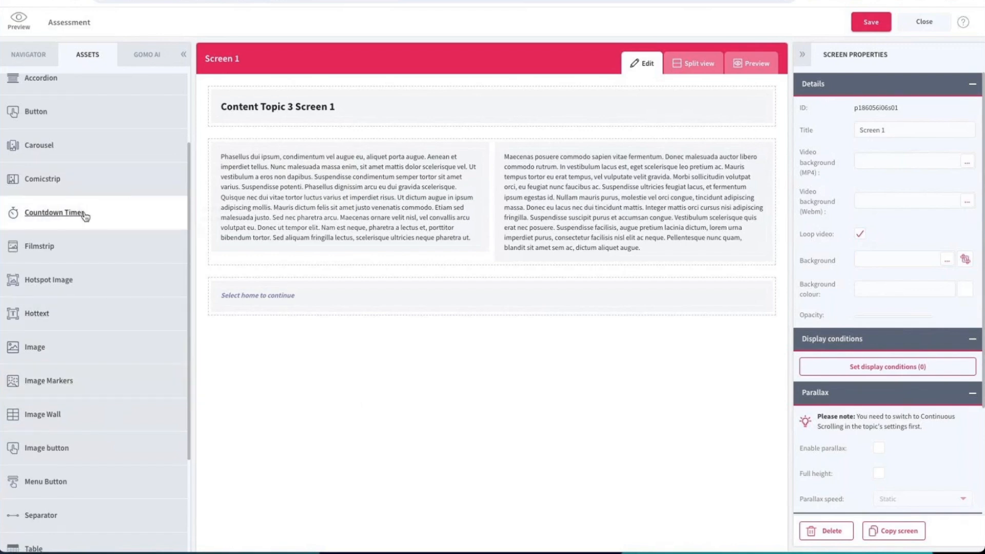
mouse_move(85, 218)
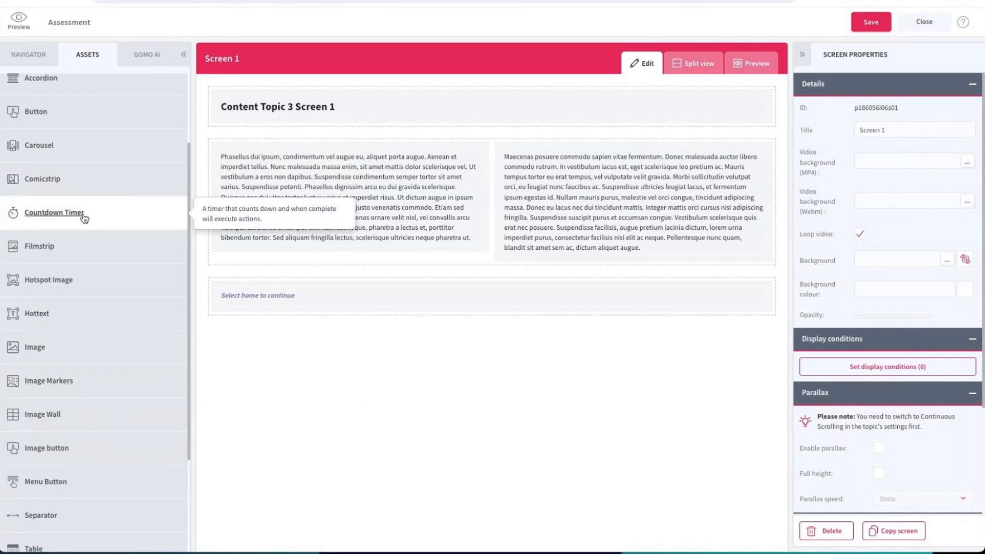
scroll(77, 93, "up", 2)
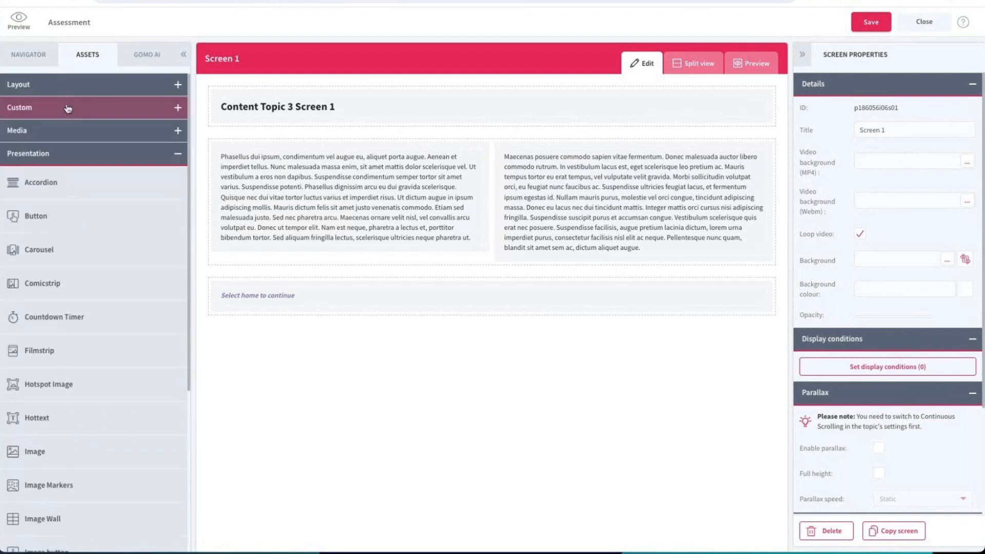
left_click(50, 158)
left_click(54, 176)
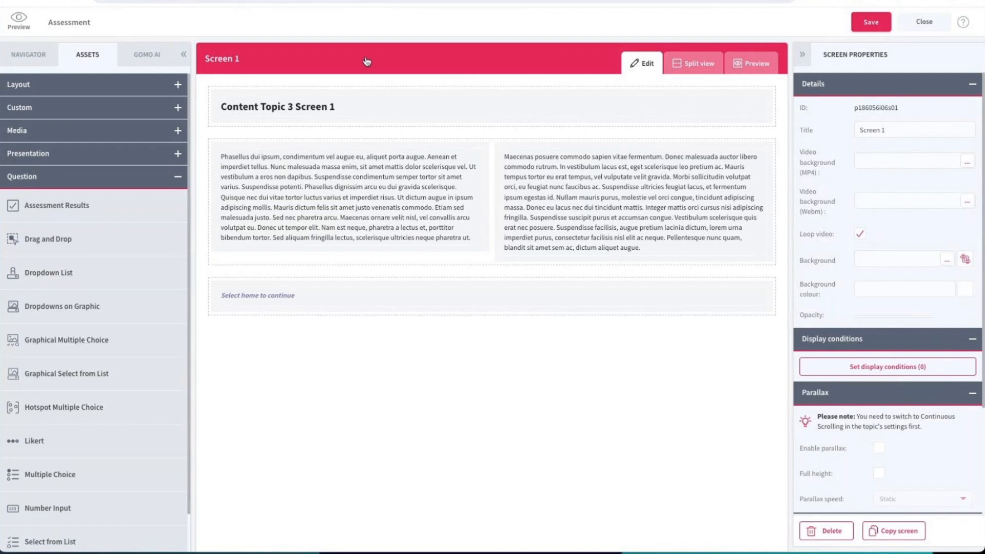
left_click(26, 55)
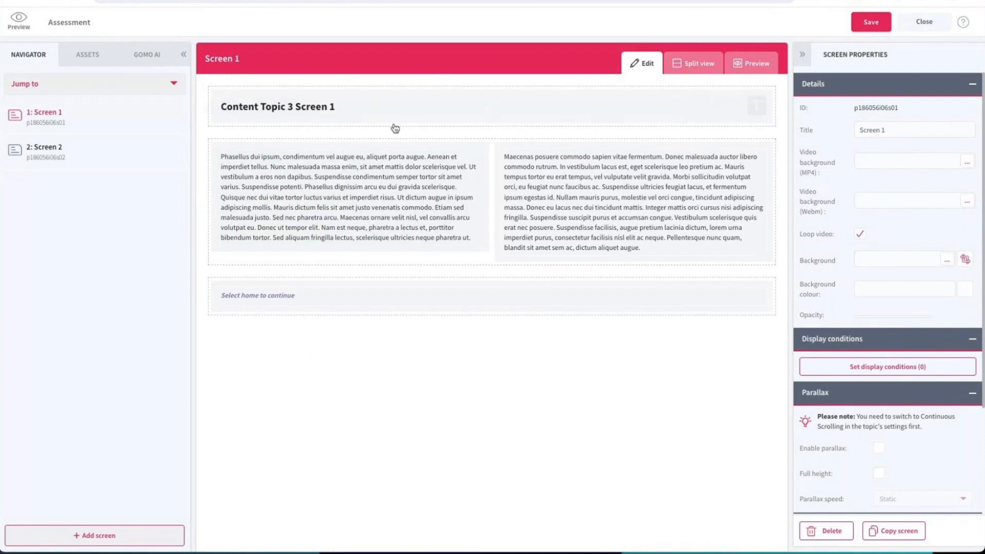
- In split view, replace Screen 1's heading with Welcome in the H3 (Sub heading) style, apply it and return to the edit view
left_click(493, 92)
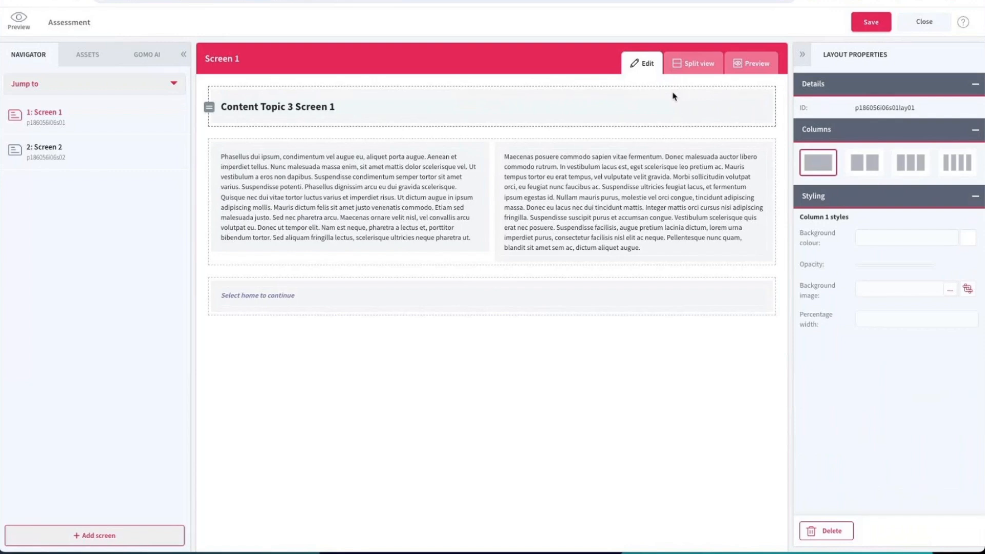
left_click(706, 66)
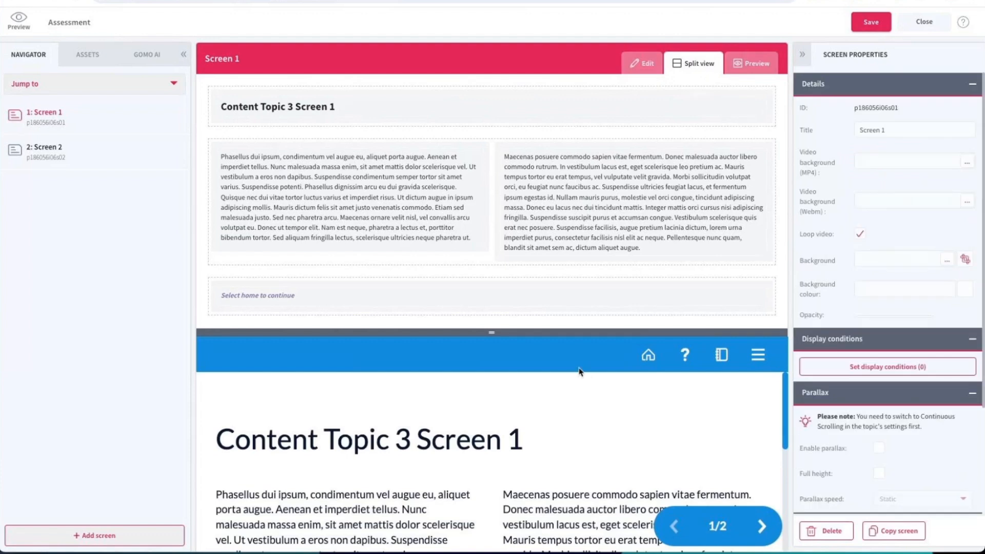
double_click(339, 106)
key("ctrl+a")
type("Welcom")
left_click(418, 162)
left_click(422, 176)
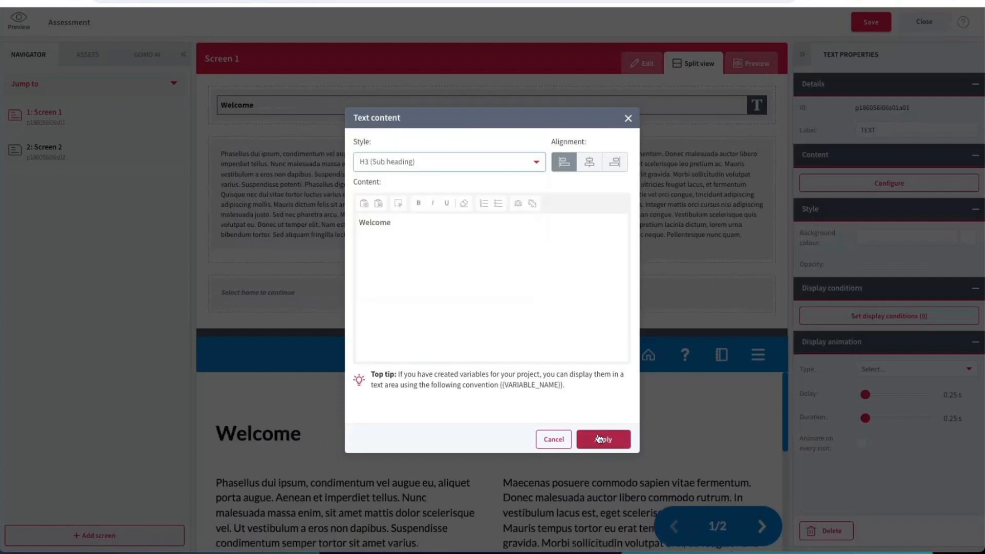
left_click(598, 439)
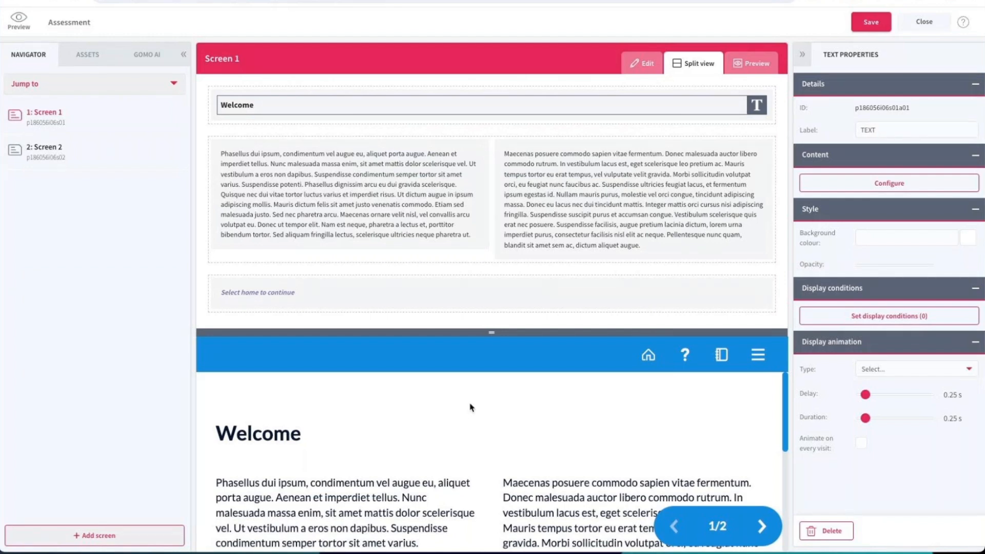
left_click(642, 63)
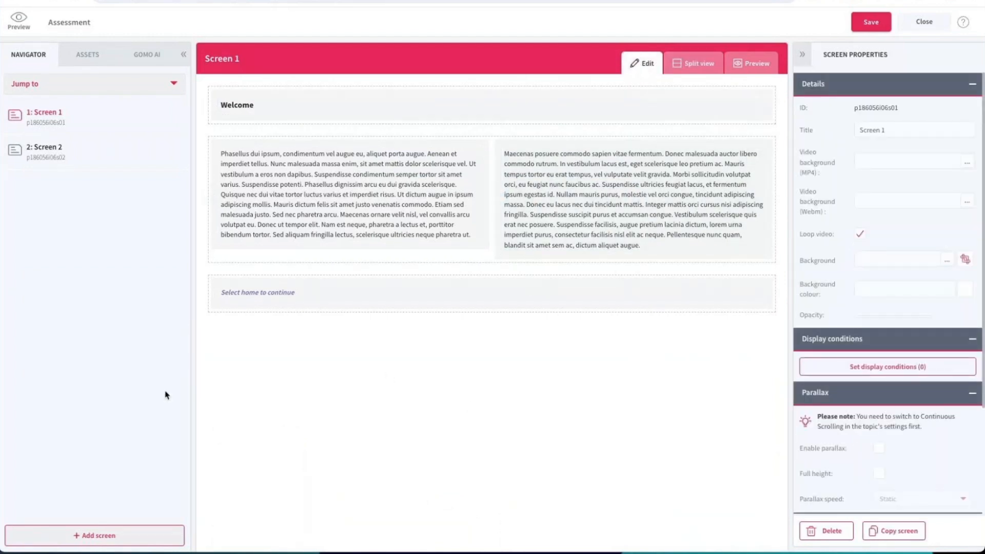
- Delete both existing screens, Screen 1 and Screen 2, from the Assessment topic
left_click(825, 531)
left_click(470, 338)
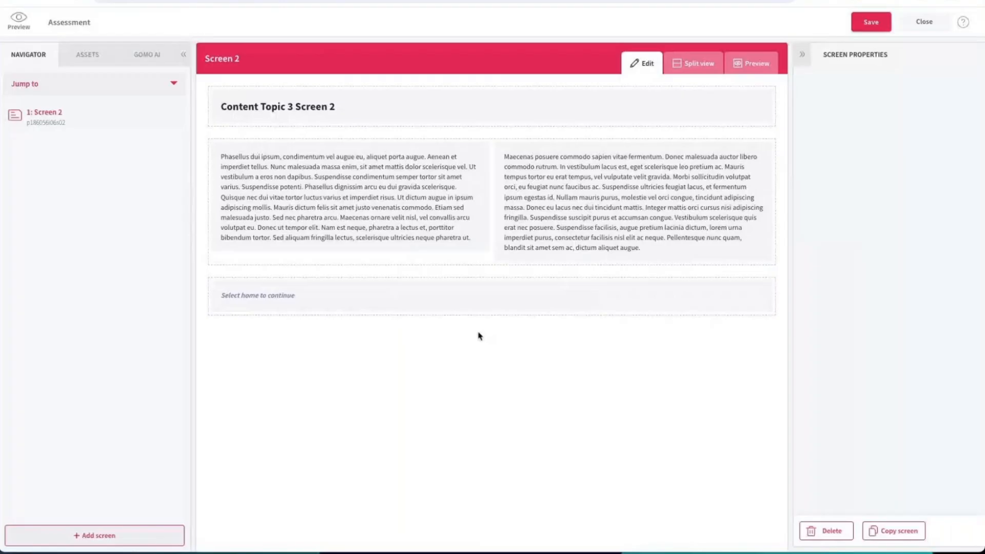
left_click(826, 531)
left_click(475, 338)
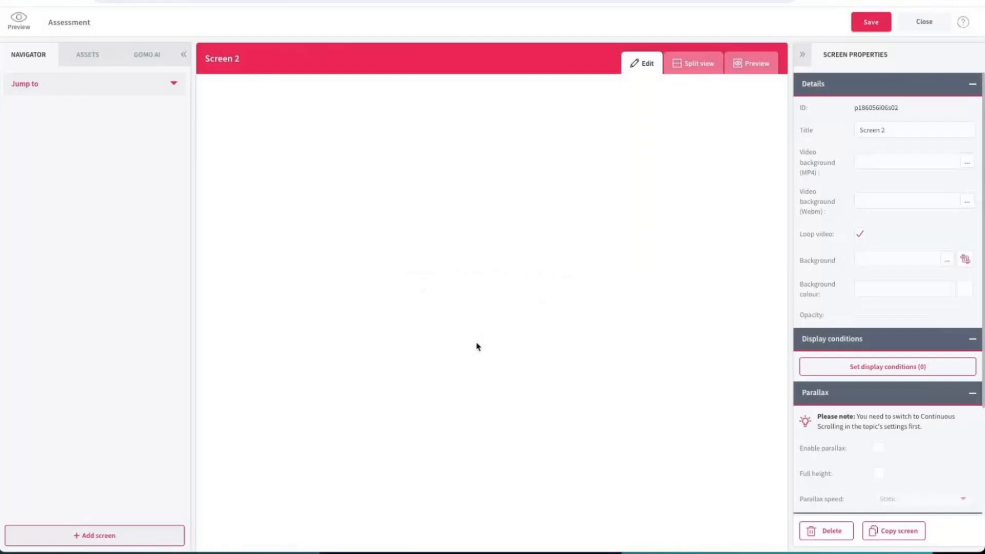
- Add a new screen to the Assessment topic and set its title to Intro
left_click(121, 536)
left_click(80, 418)
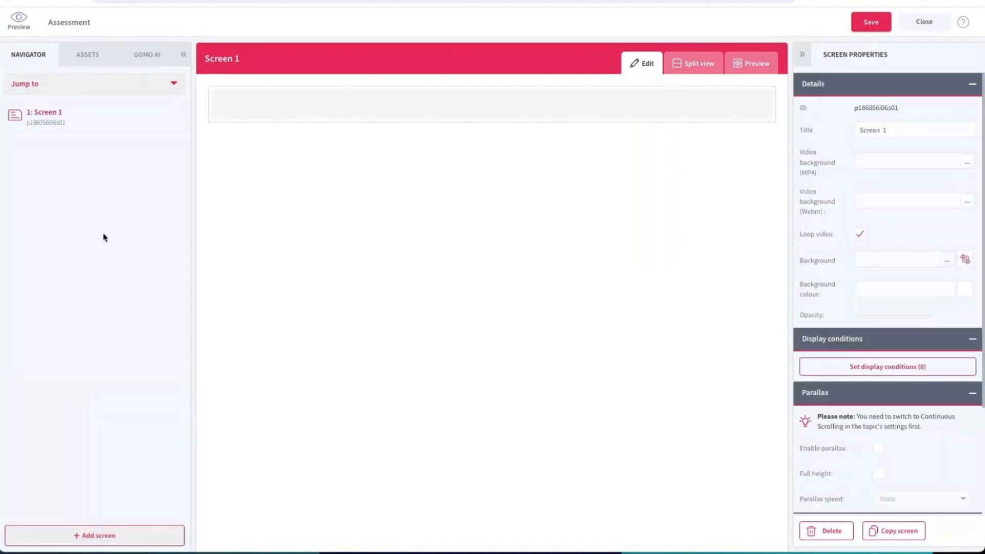
left_click(47, 112)
left_click(896, 126)
type("Intro")
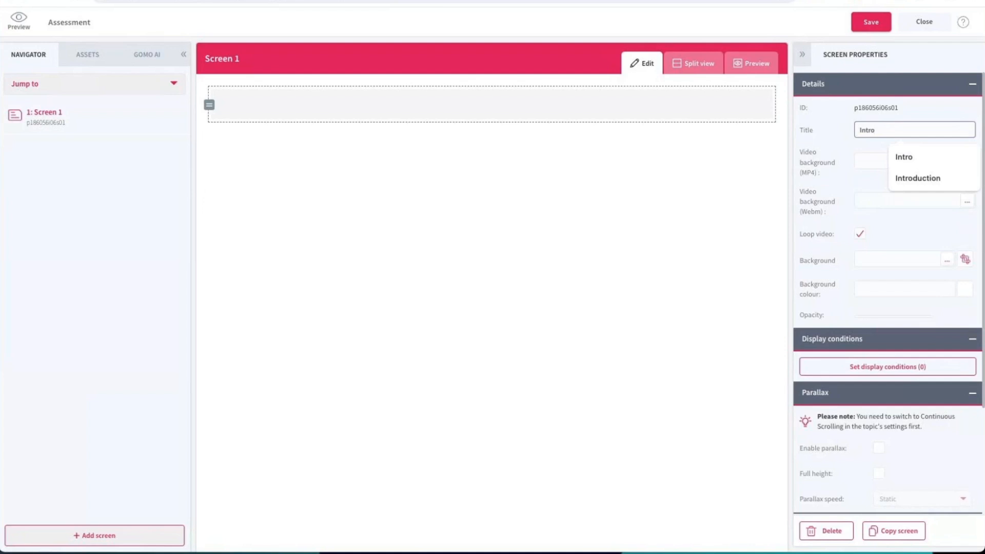
left_click(872, 195)
- Add a Text asset to the Intro screen and replace its content with "Click next to start the assessment"
left_click(87, 54)
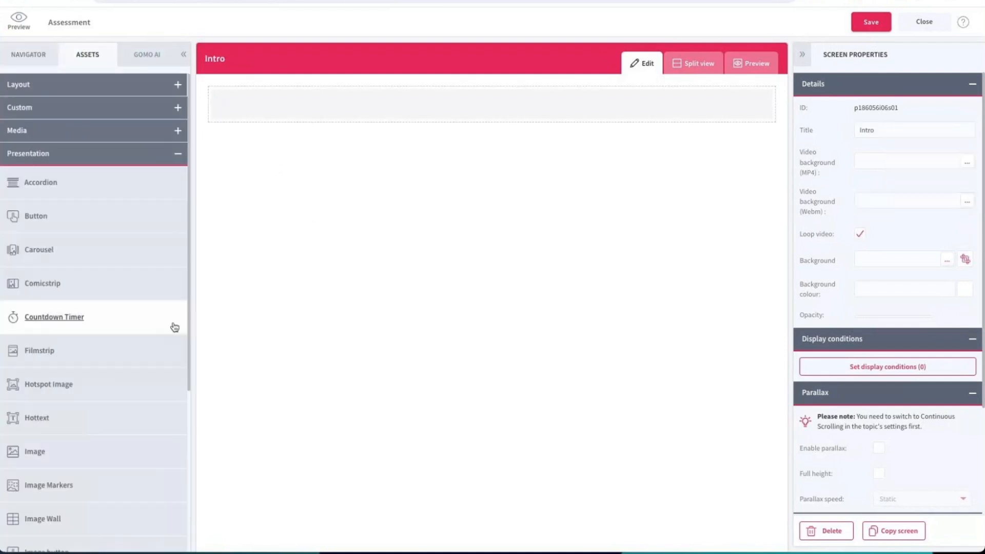
scroll(154, 324, "down", 5)
left_click_drag(31, 484, 380, 116)
double_click(481, 134)
left_click_drag(419, 300, 348, 217)
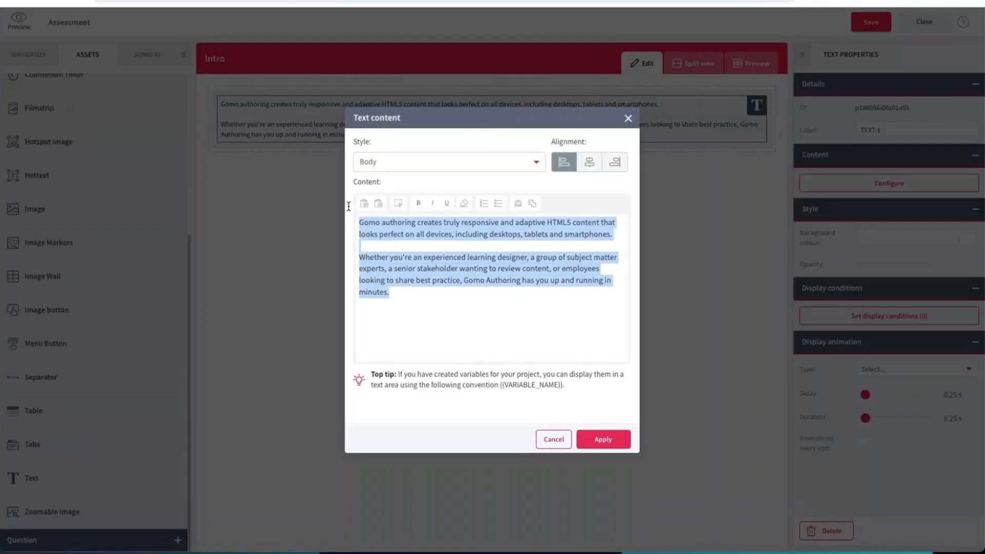
type("Click")
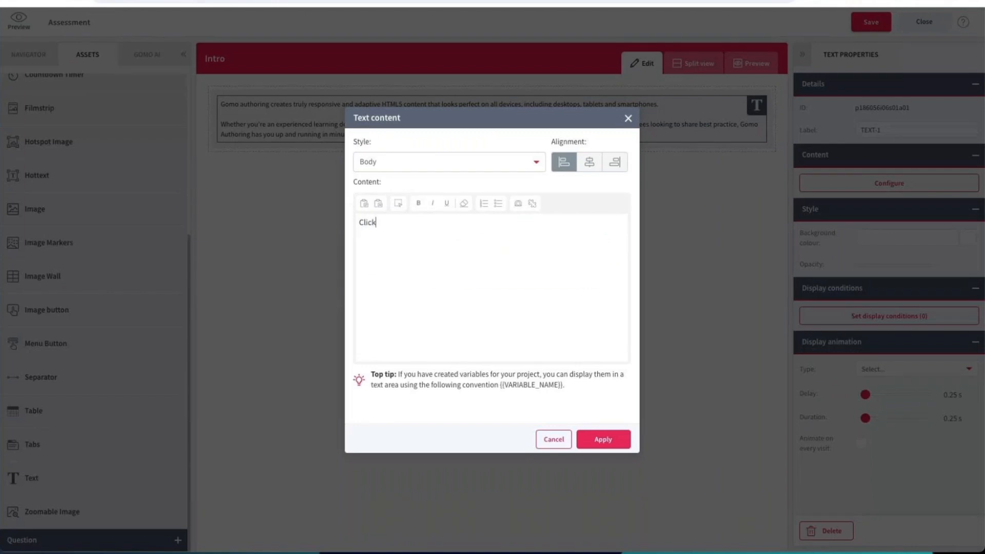
type(" next to start the assessmen")
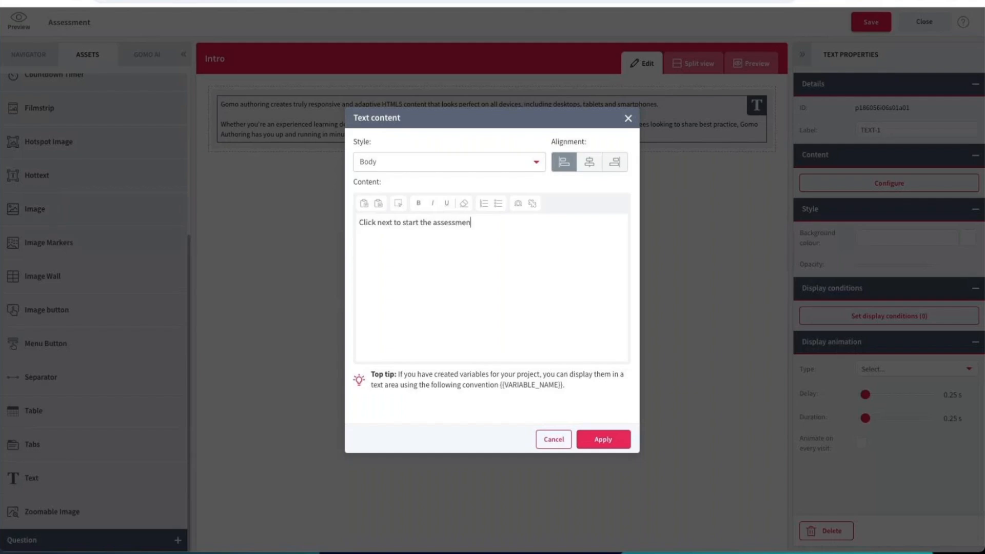
type("t")
left_click(603, 438)
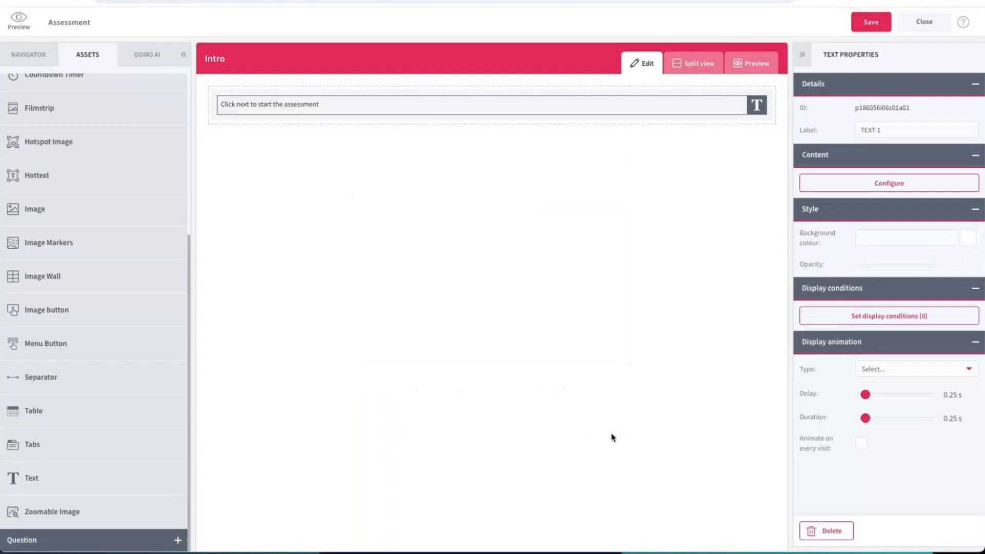
- Add two more new screens to the topic after the Intro screen
left_click(39, 64)
left_click(80, 534)
left_click(77, 392)
left_click(77, 533)
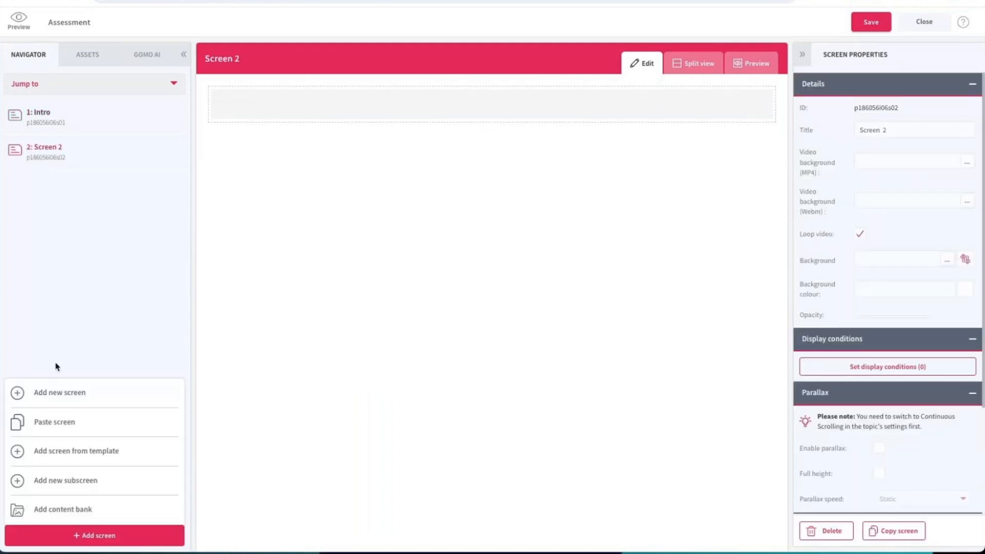
left_click(59, 393)
- Change the title of Screen 2 to MCQ
left_click(61, 154)
left_click(906, 125)
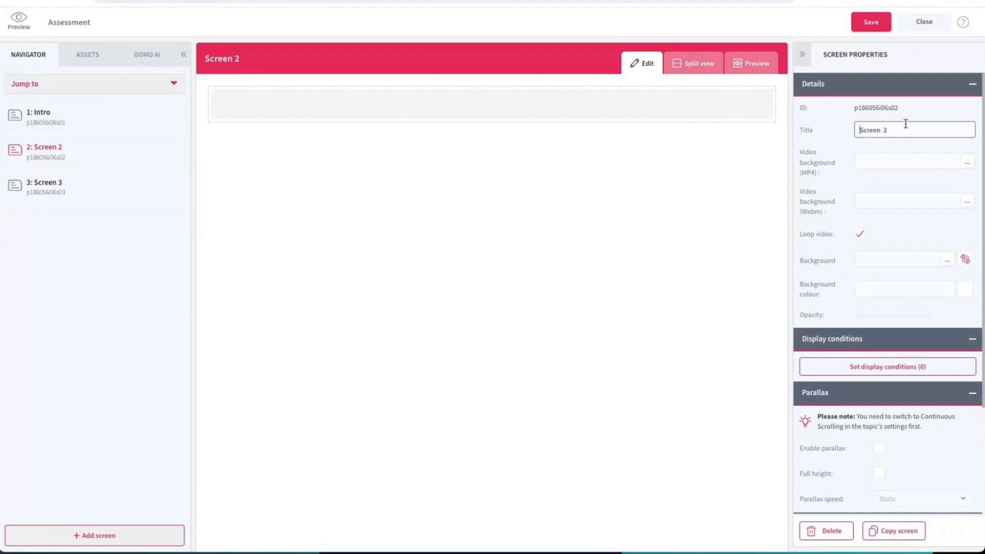
key("ctrl+a")
type("MCQ")
left_click(512, 323)
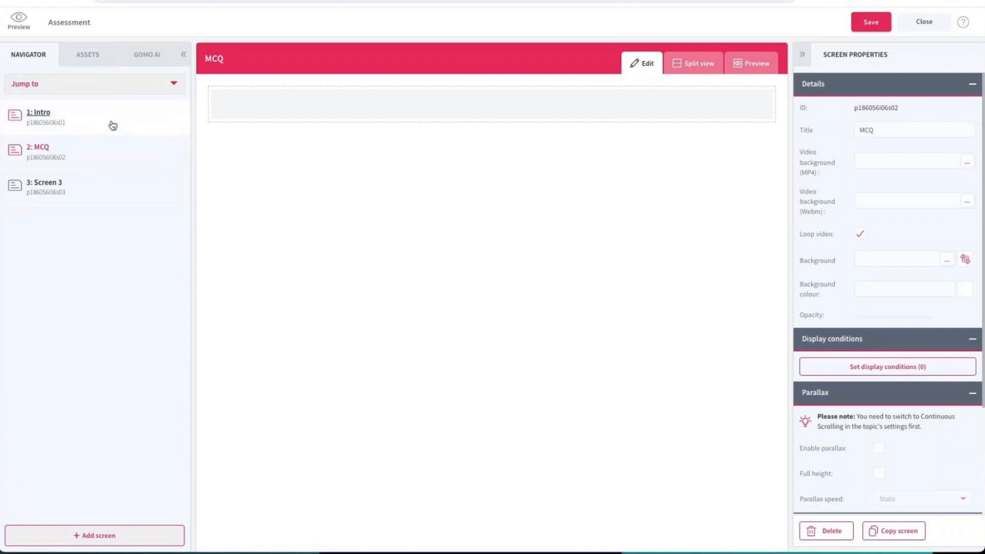
- Add a Text asset to the MCQ screen and replace its content with the question "Where is Gomo's HQ?"
left_click(99, 56)
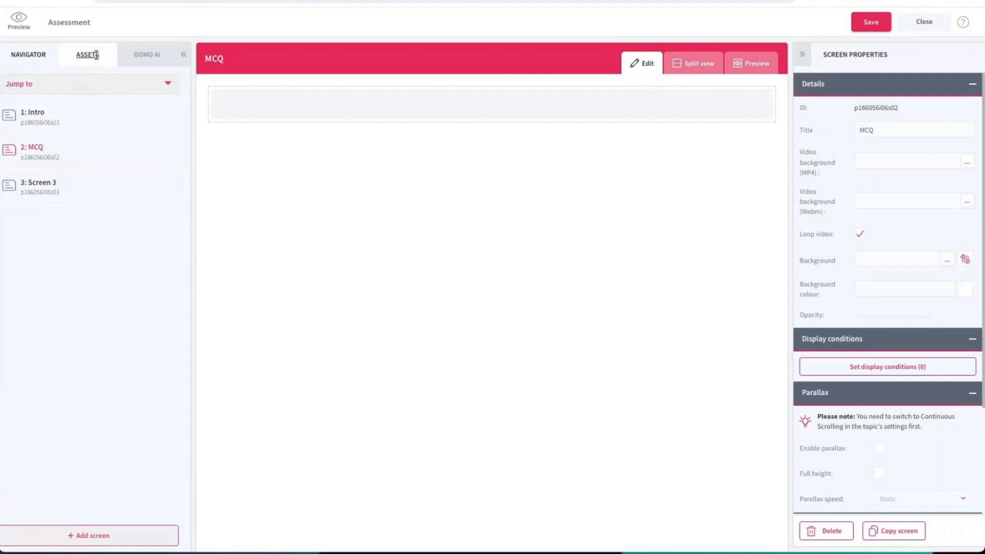
scroll(156, 361, "down", 5)
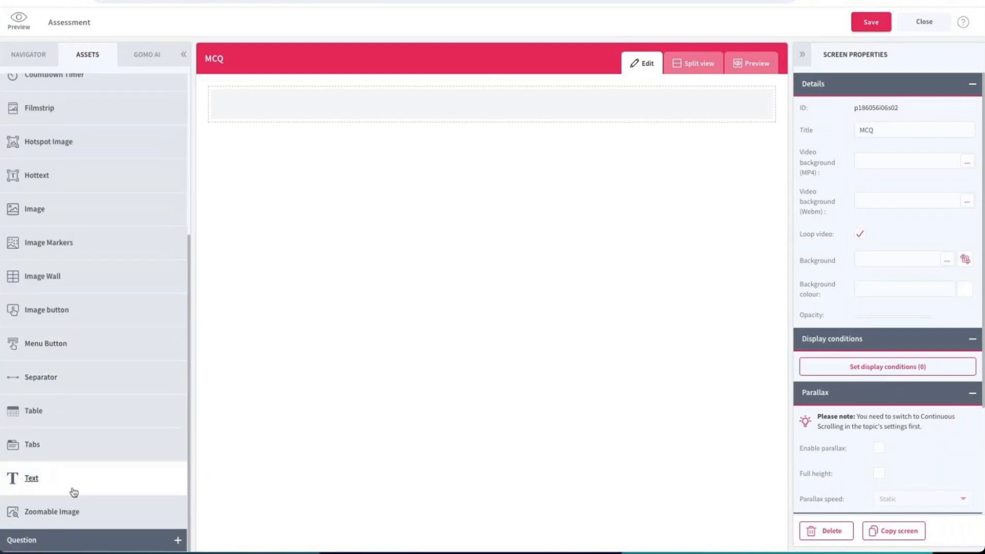
left_click_drag(23, 480, 287, 111)
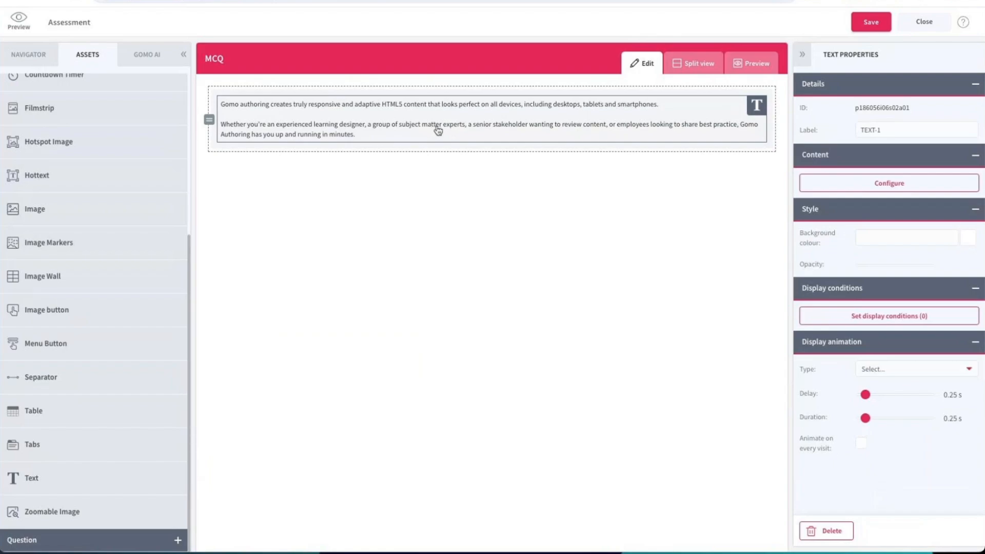
double_click(438, 130)
left_click_drag(427, 285, 336, 202)
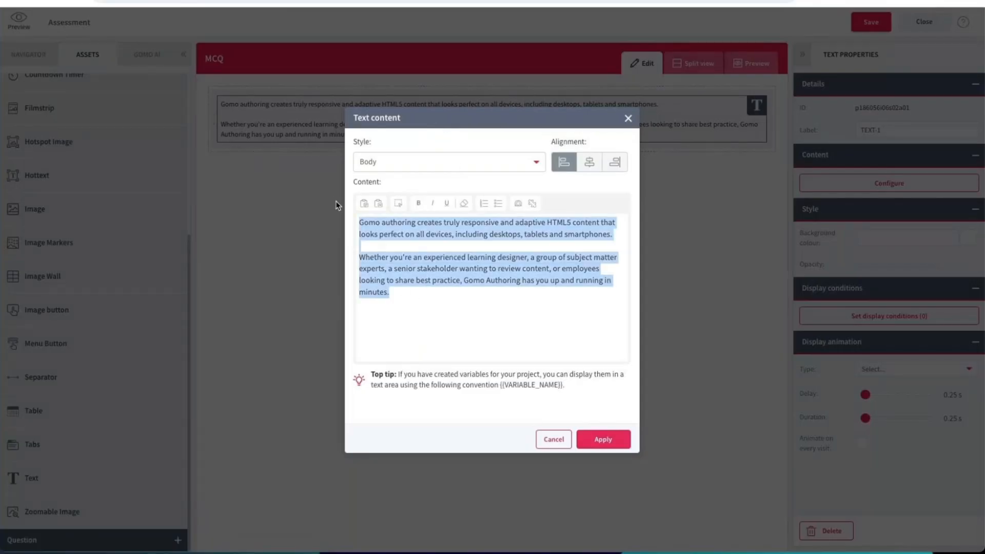
type("Where is GOmo's HQ?")
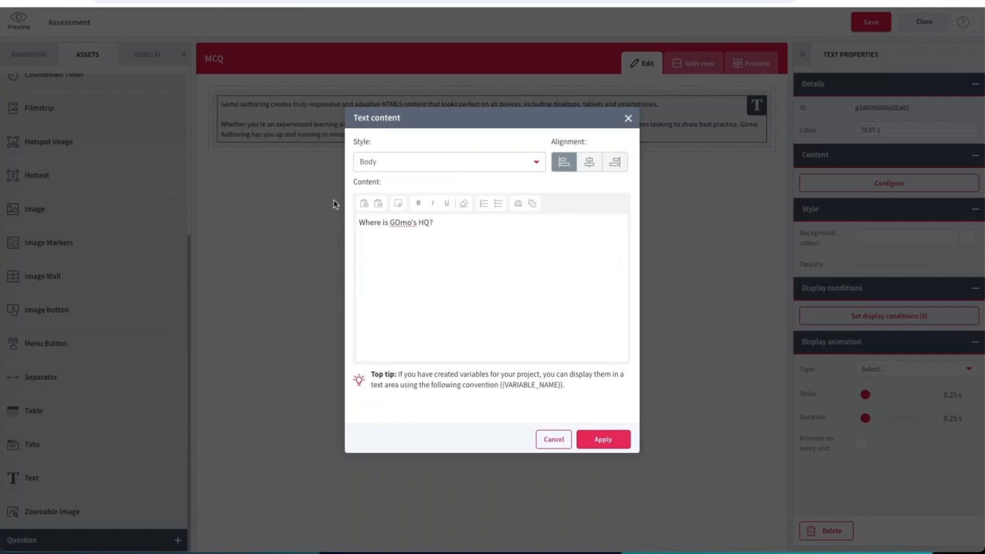
left_click(401, 222)
key("BackSpace")
type("o")
left_click(603, 440)
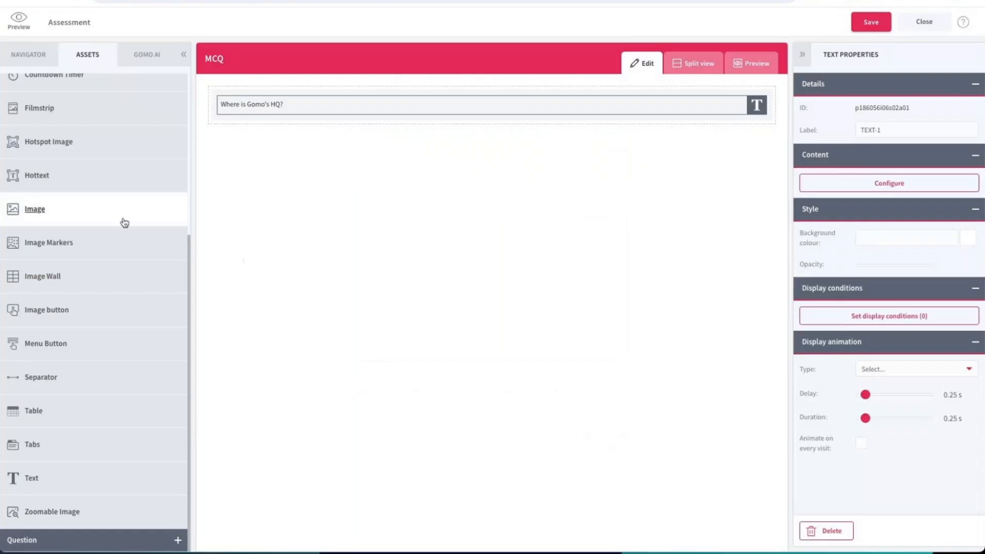
- Add a Multiple Choice question asset below the question text on the MCQ screen
left_click(50, 540)
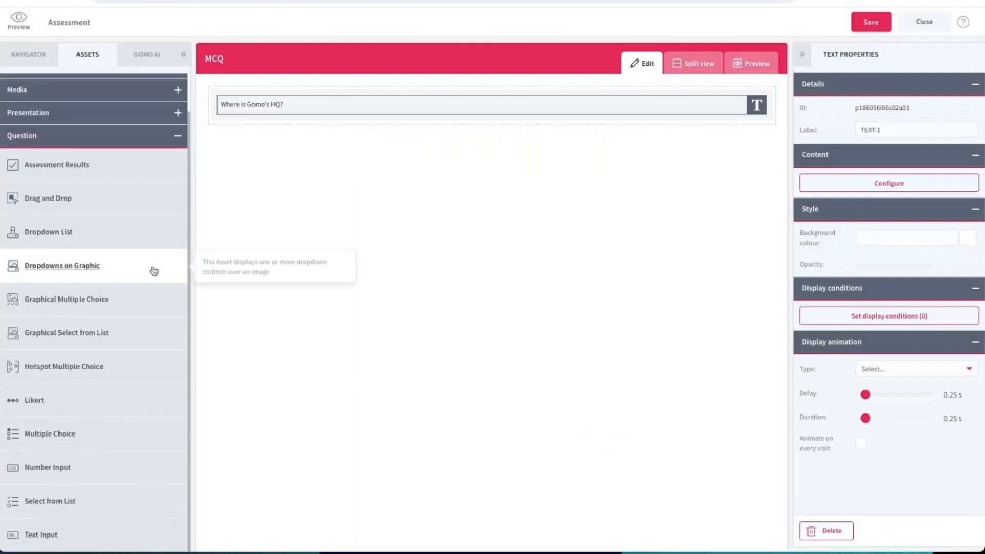
left_click_drag(63, 442, 308, 147)
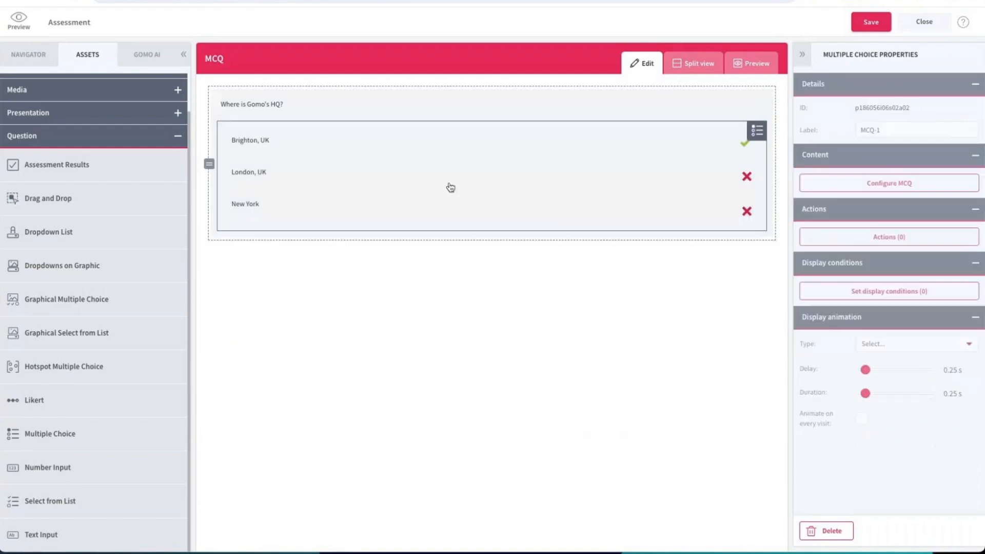
- Open the content of the Multiple Choice question on the MCQ screen and change its number of attempts
double_click(476, 175)
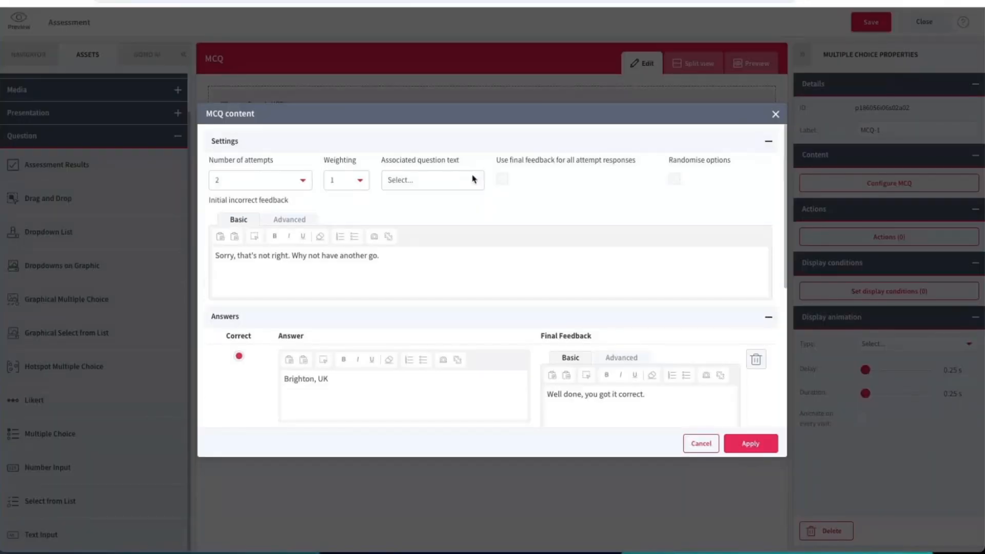
left_click(244, 183)
left_click(239, 173)
- Set the advanced final feedback of the Brighton, UK answer to No feedback
scroll(504, 262, "down", 1)
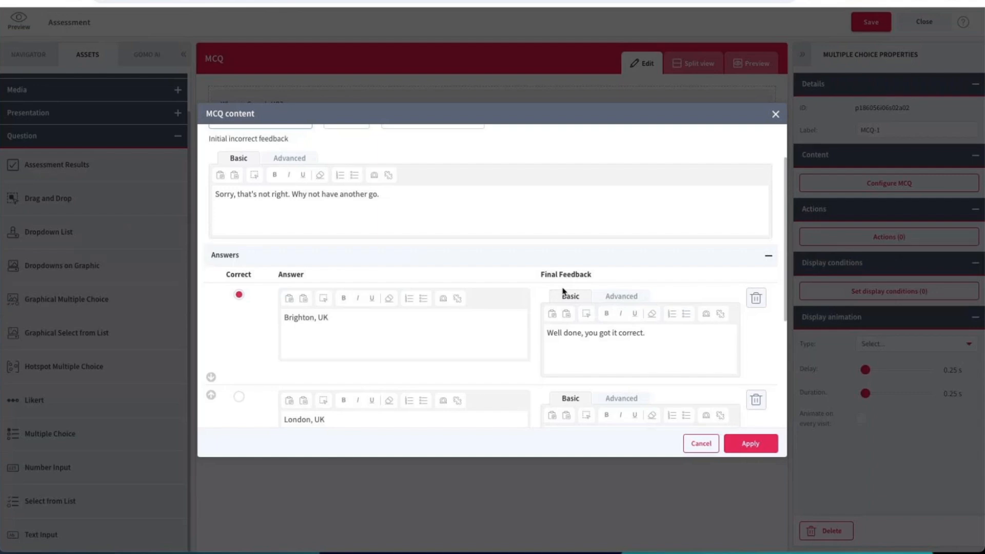
left_click(632, 300)
left_click(639, 318)
left_click(633, 333)
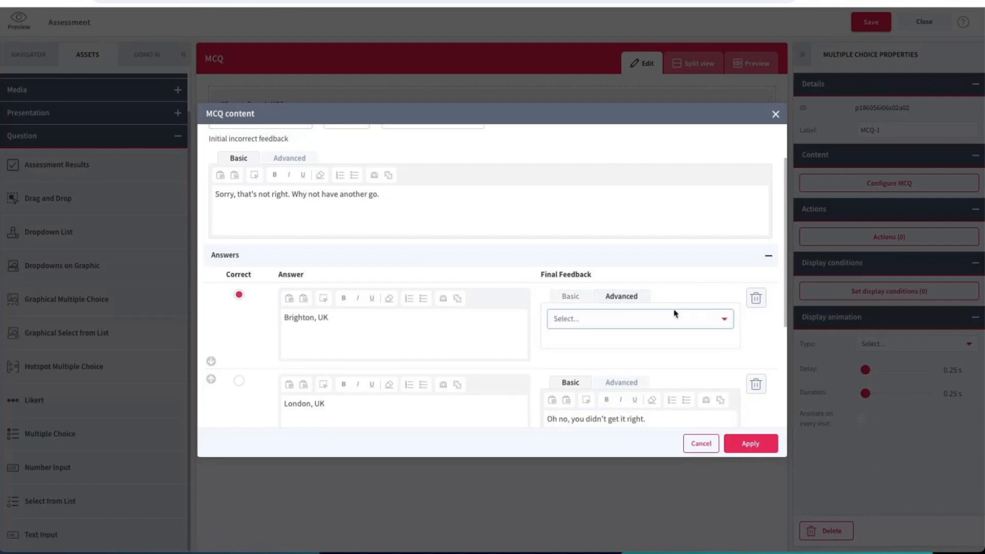
- Set the advanced final feedback of the London, UK and New York answers to No feedback and apply the MCQ content
scroll(641, 287, "down", 3)
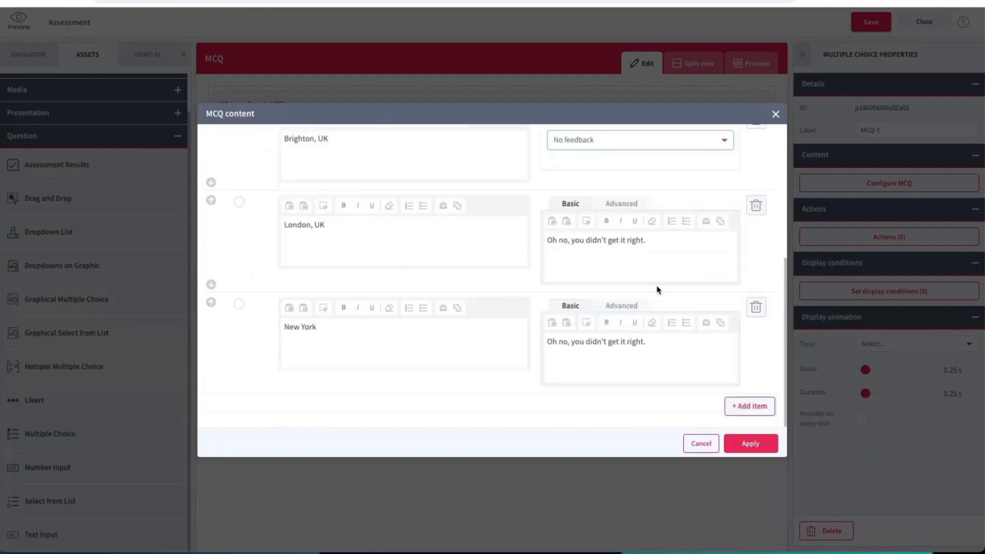
left_click(632, 218)
left_click(621, 241)
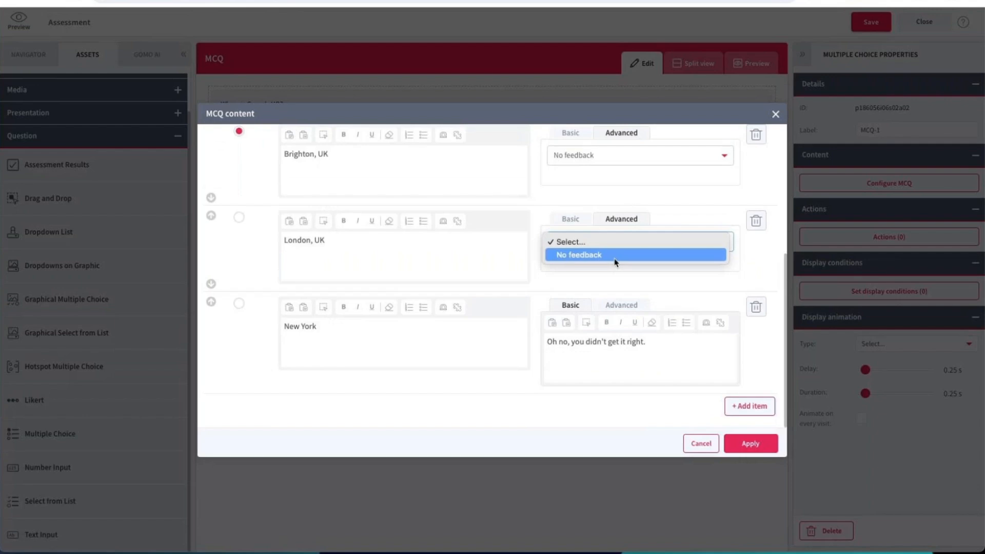
left_click(615, 256)
left_click(625, 305)
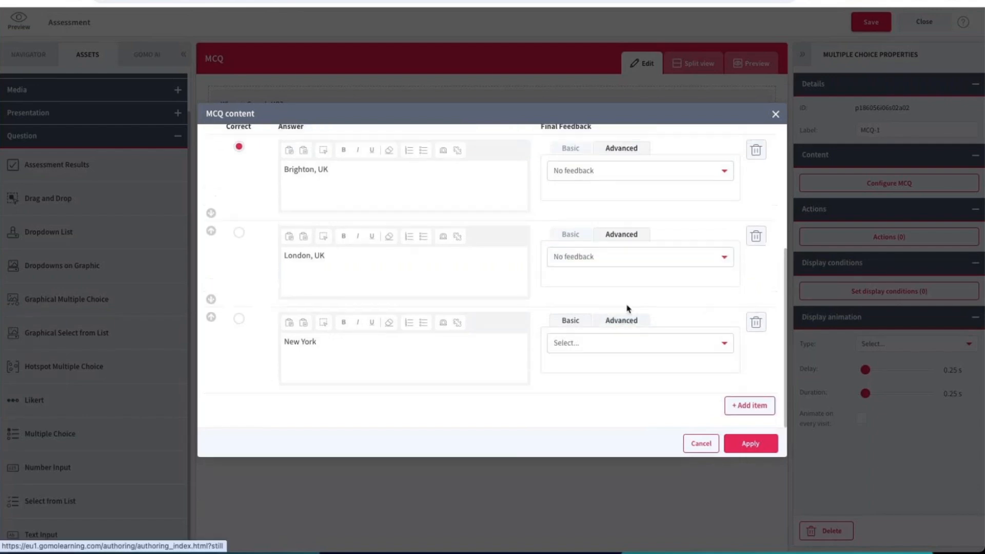
left_click(624, 341)
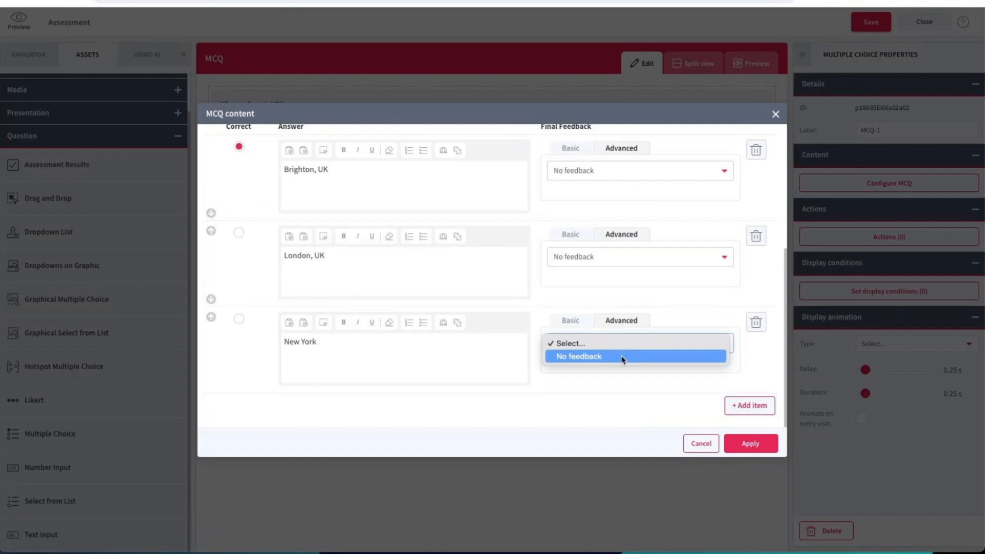
left_click(622, 359)
scroll(674, 312, "up", 1)
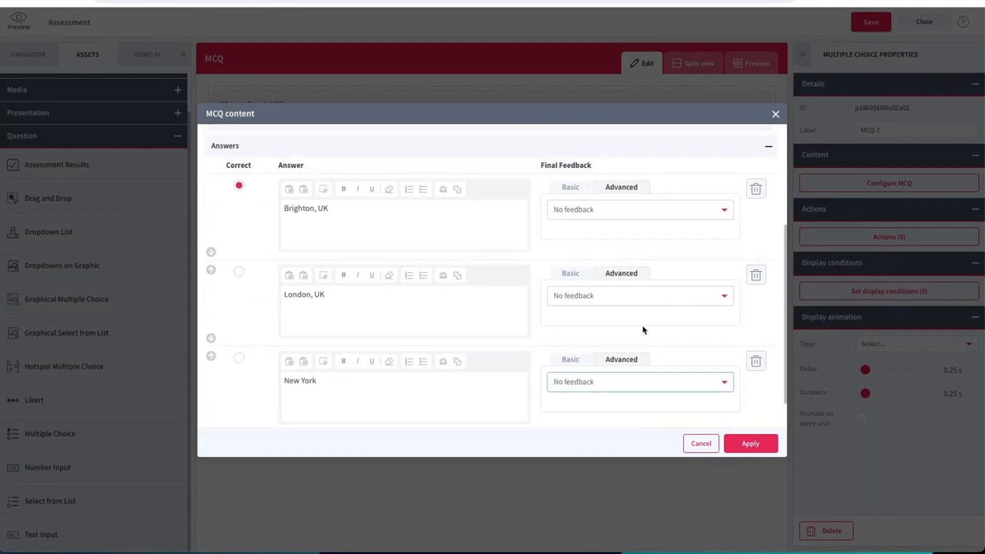
left_click(745, 445)
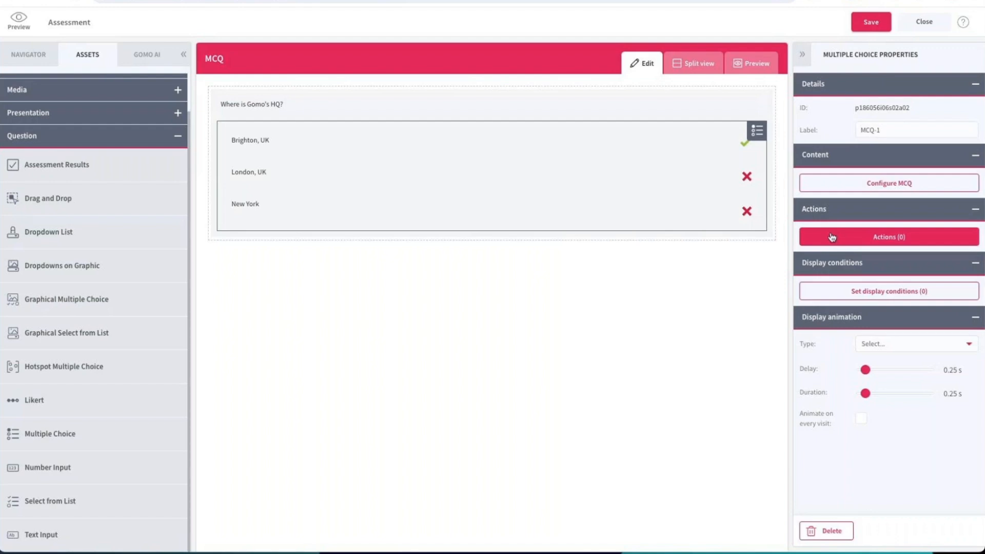
- Add a Link to screen action with the result Next Screen to the Multiple Choice question and update its actions
left_click(857, 241)
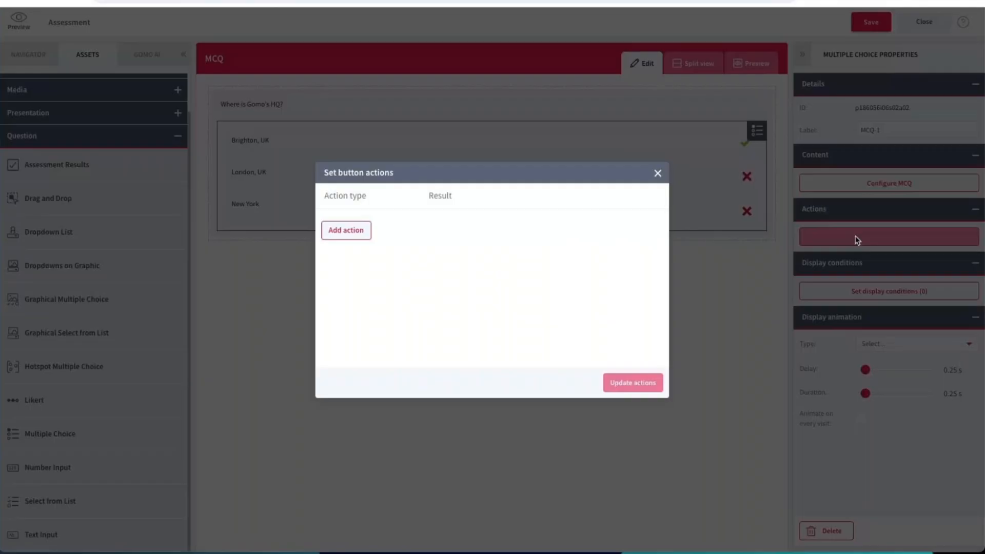
left_click(351, 229)
left_click(357, 227)
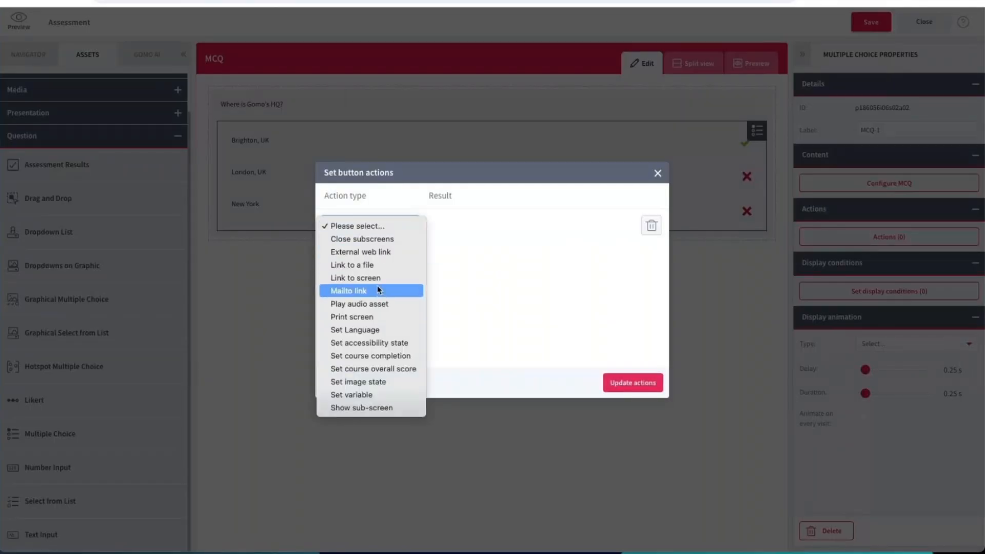
left_click(379, 279)
left_click(480, 225)
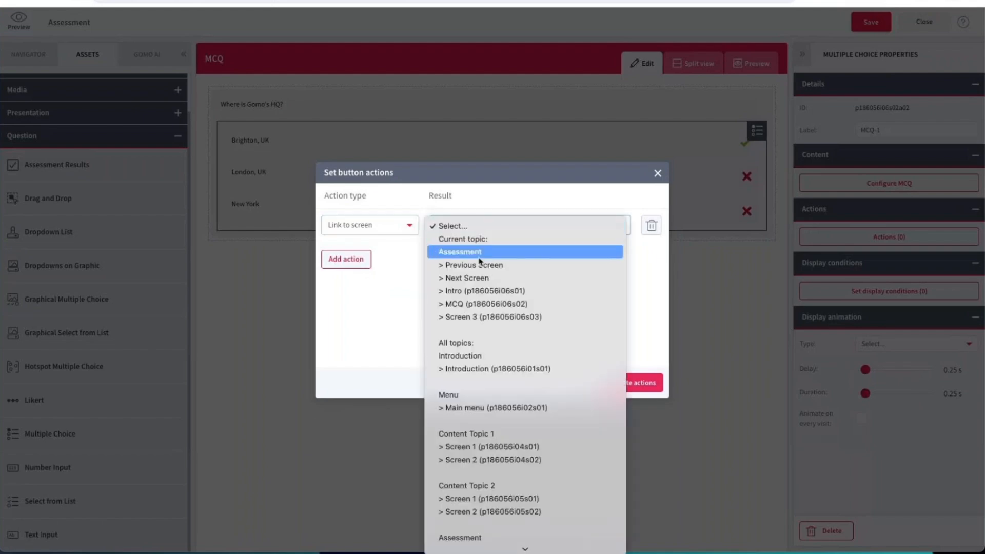
left_click(480, 280)
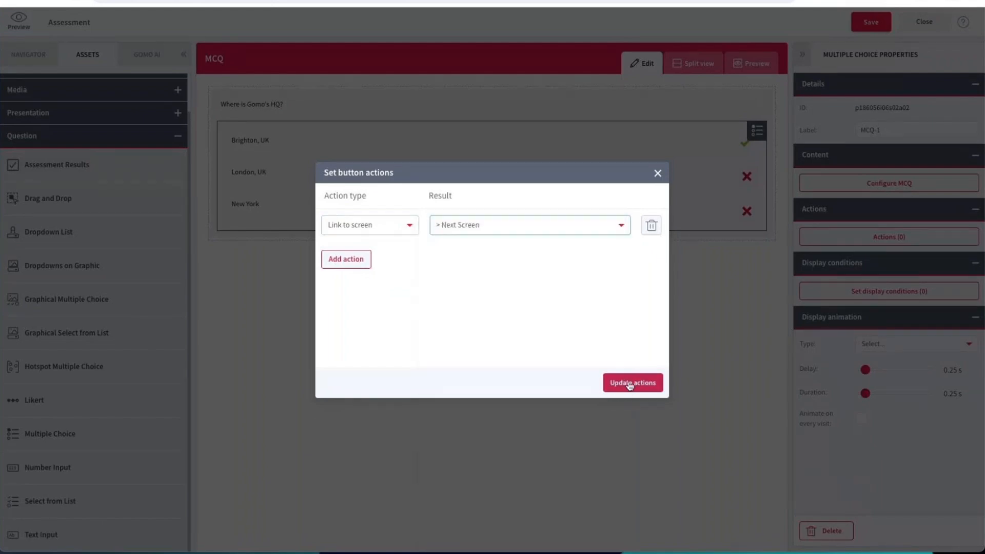
left_click(633, 383)
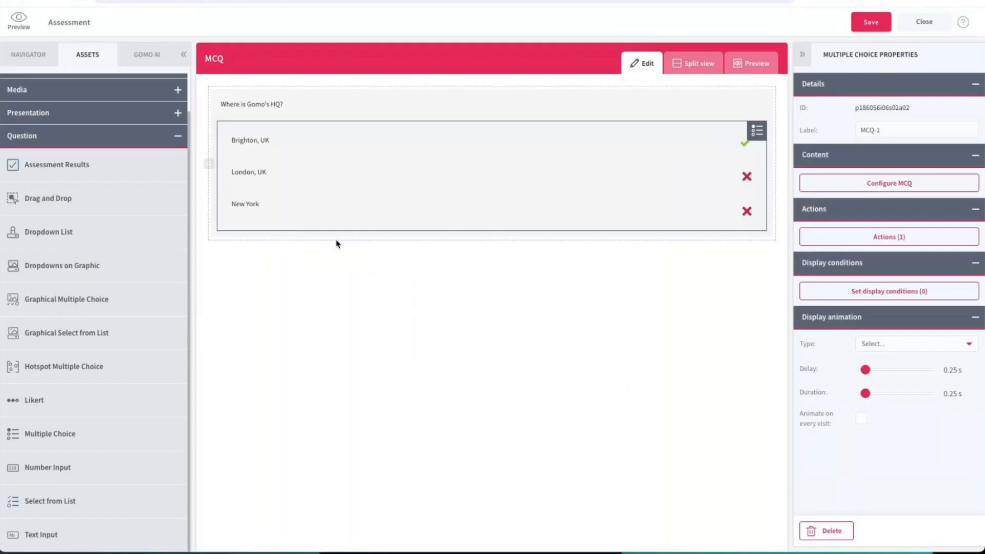
- Change the title of Screen 3 to SFL
left_click(29, 55)
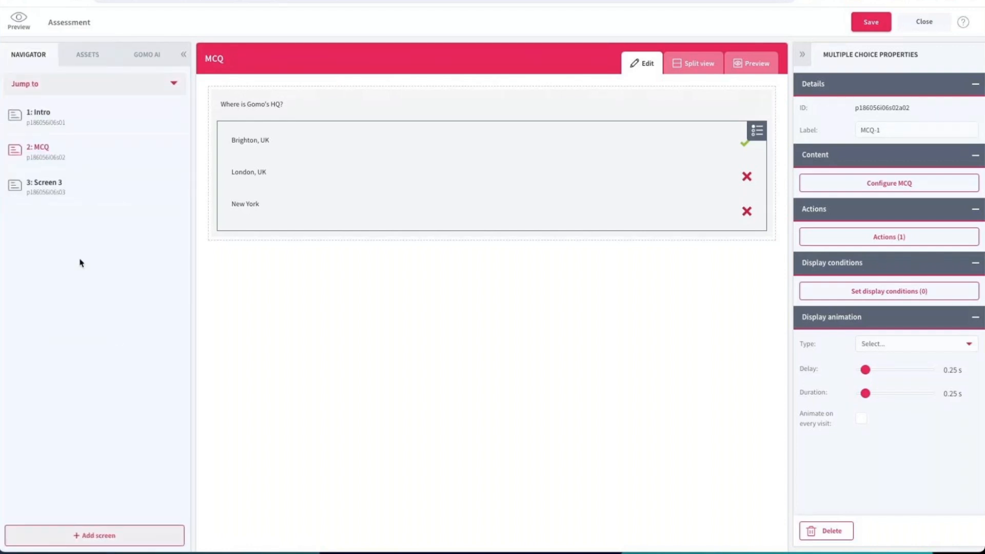
left_click(55, 180)
left_click_drag(911, 129, 794, 116)
type("SFL")
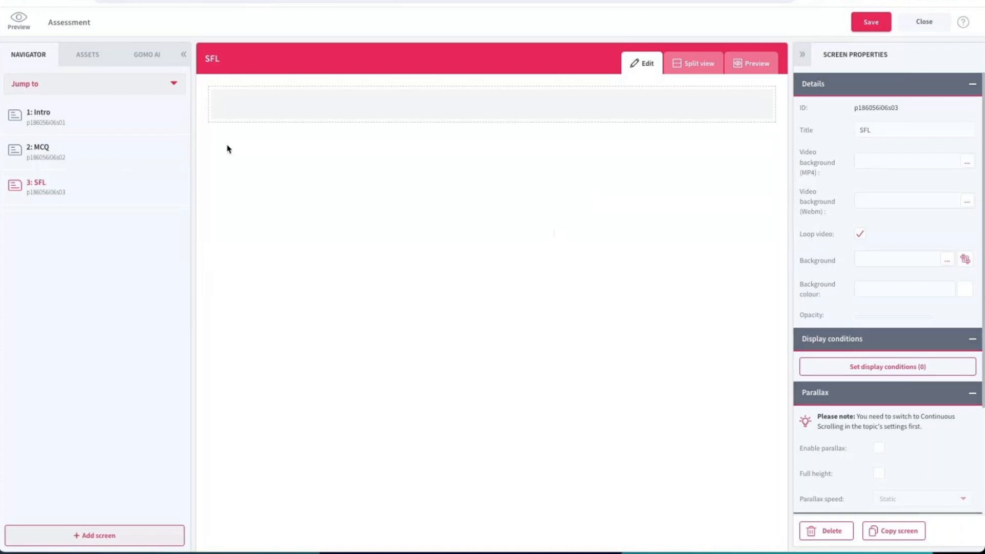
key("Return")
- Add a Text asset to the empty SFL screen
left_click(85, 54)
scroll(125, 313, "down", 5)
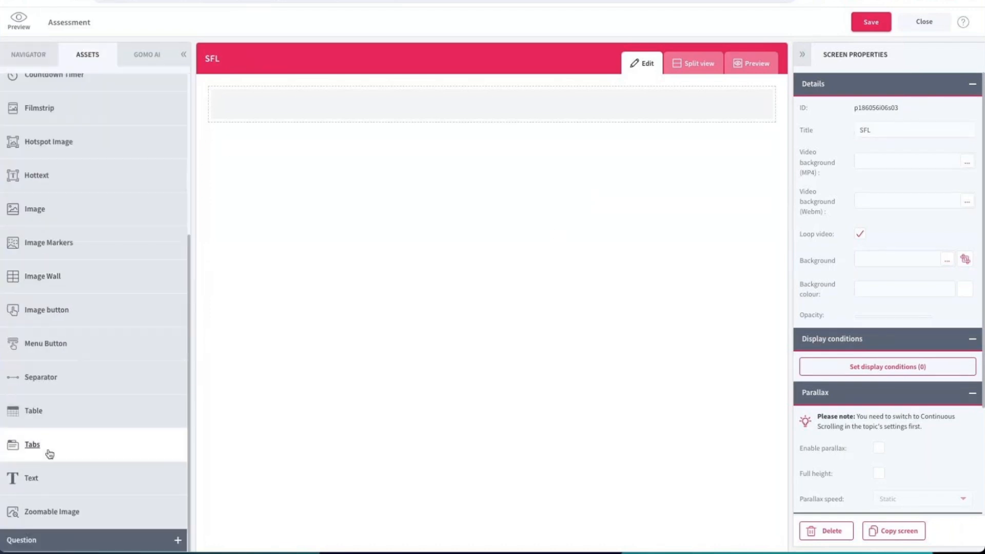
left_click_drag(31, 477, 324, 104)
- Replace the Text asset's content with "Which of the following are true of Gomo (select one or more)" and apply it
double_click(378, 118)
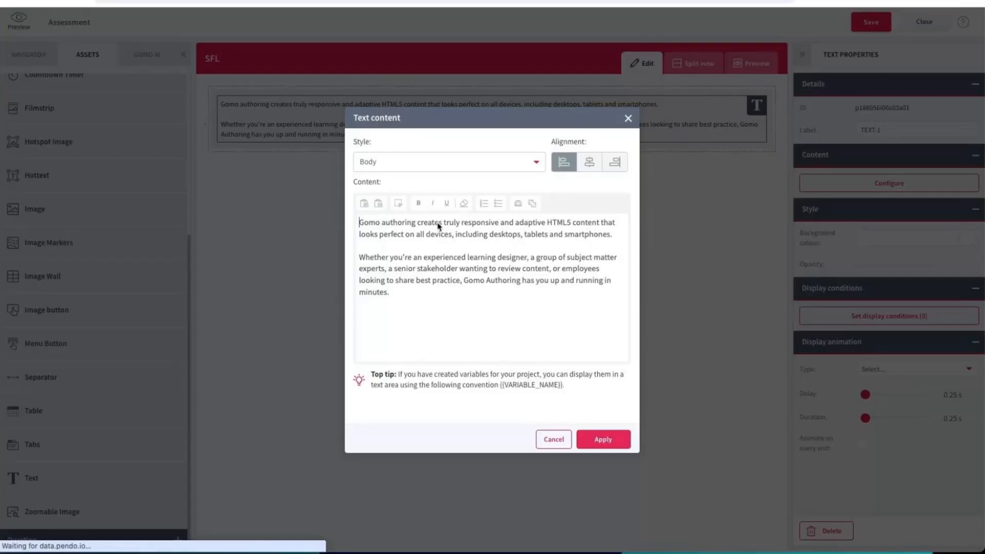
left_click_drag(402, 296, 344, 216)
type("Which")
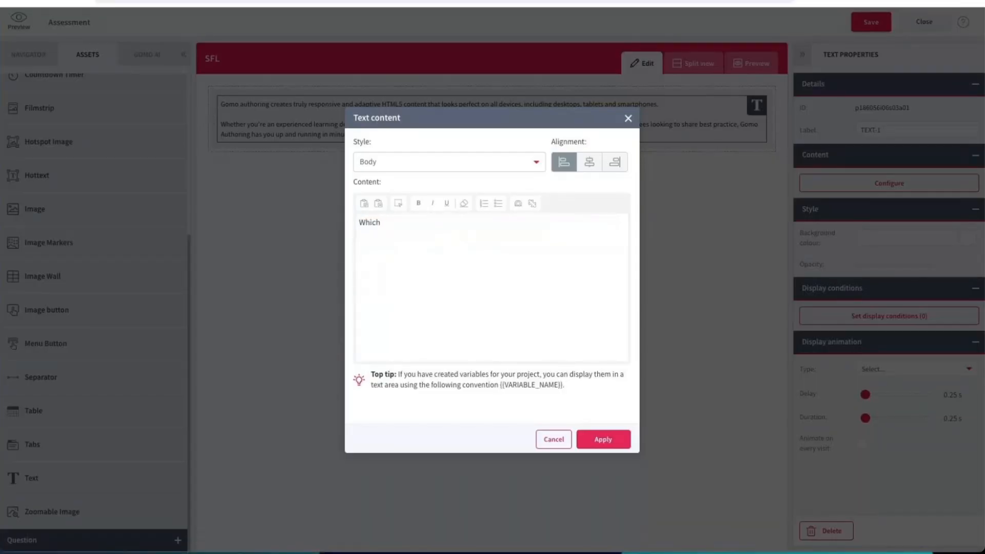
type(" of the following are true of GOmo (sleeec")
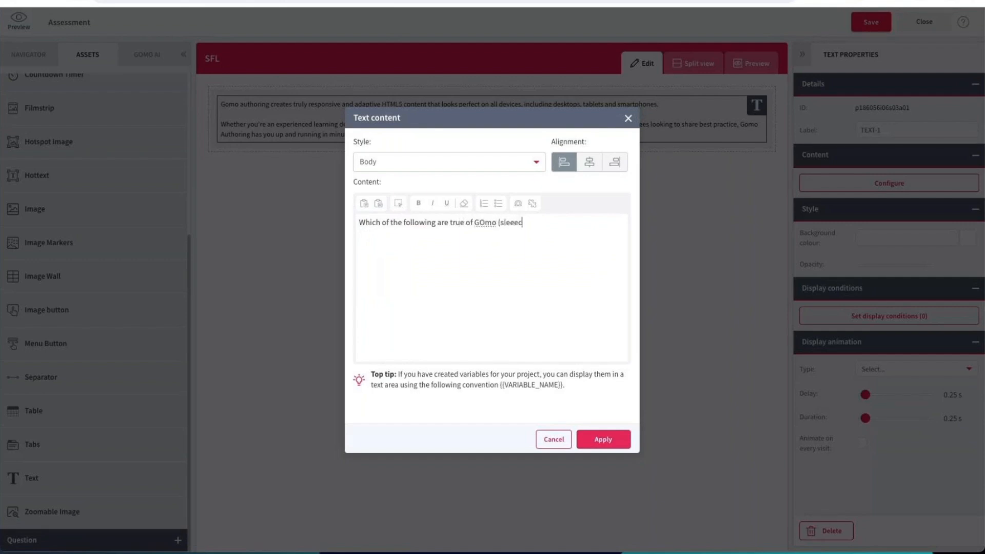
key("BackSpace")
key("BackSpace")
key("BackSpace")
key("BackSpace")
key("BackSpace")
type("ect one or mro")
key("BackSpace")
type("ore")
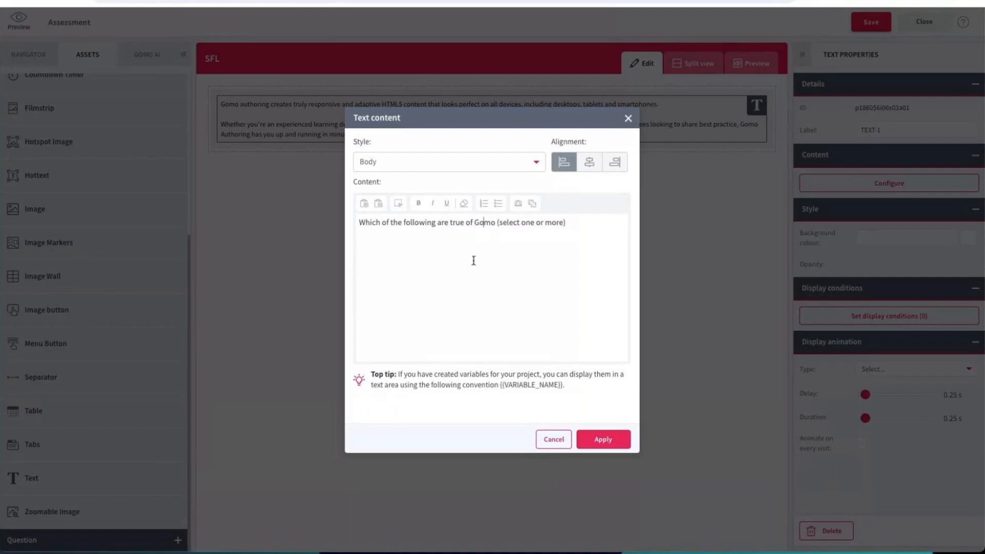
left_click(602, 440)
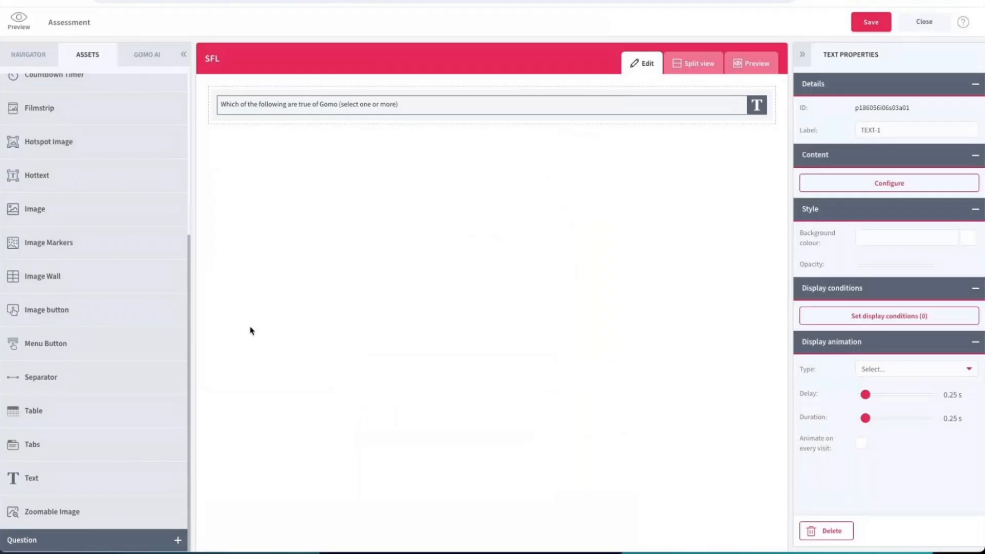
- Add a Select from List question asset below the question text on the SFL screen and open its content
left_click(81, 533)
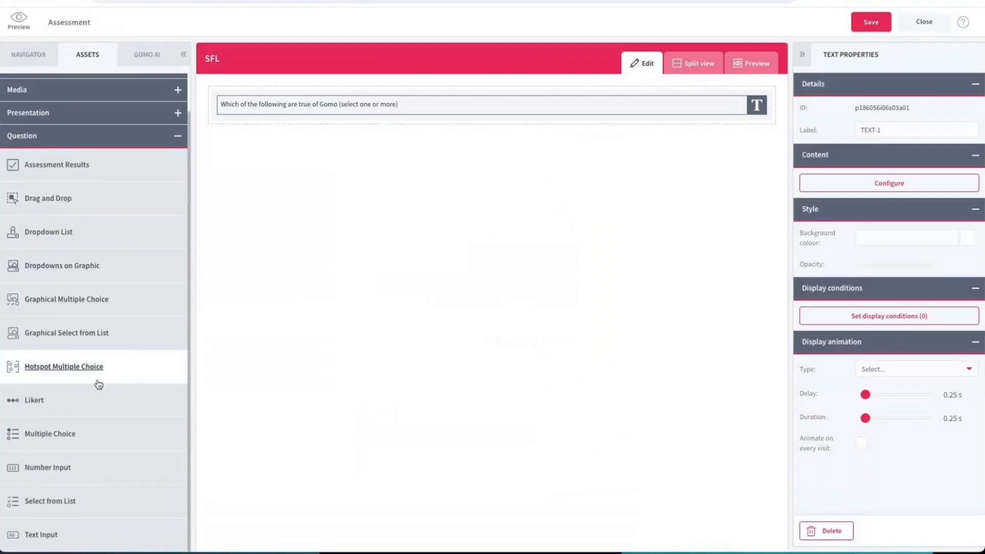
left_click_drag(65, 503, 334, 150)
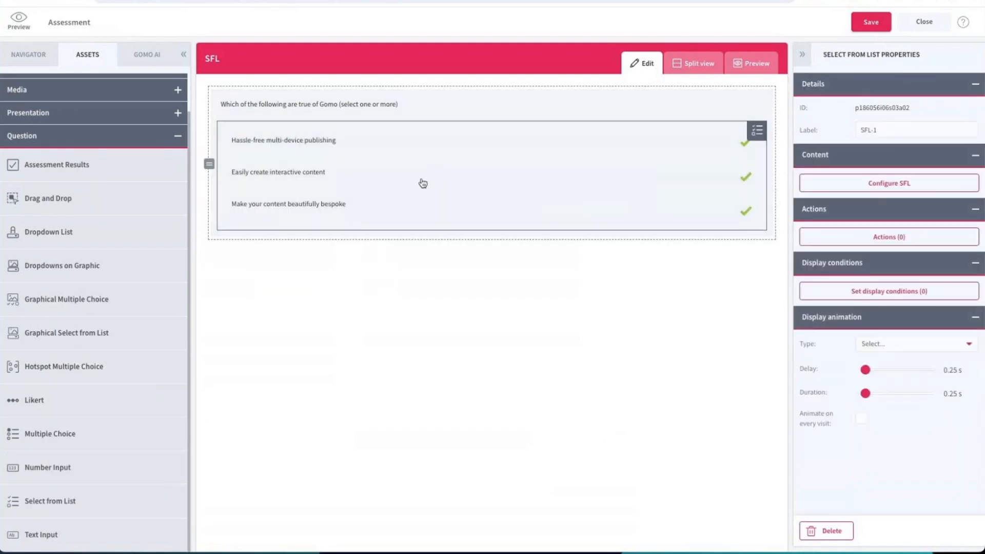
double_click(422, 184)
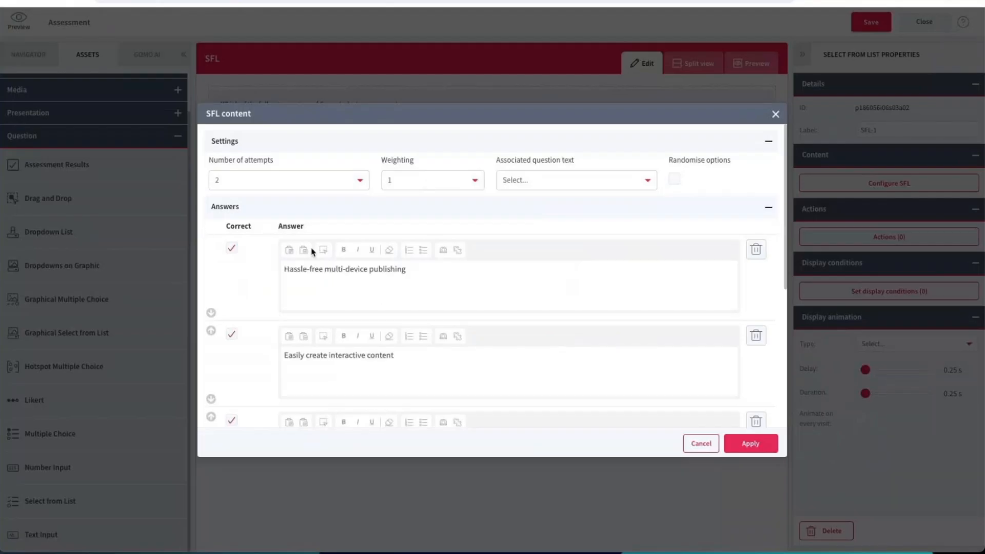
- Set the initial incorrect, final attempt and correct feedback of the Select from List question to No feedback using the advanced option
scroll(252, 321, "down", 3)
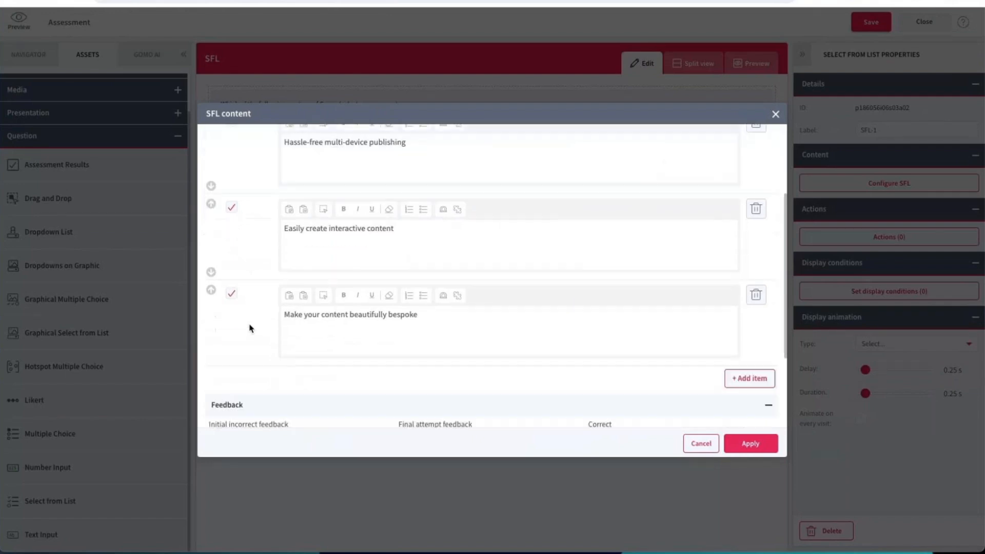
scroll(272, 314, "up", 1)
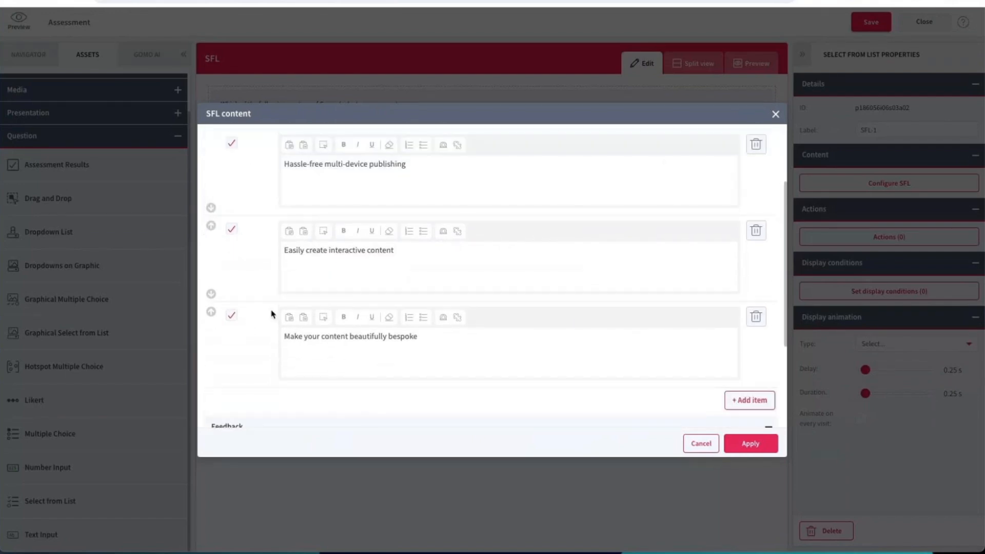
scroll(271, 314, "down", 5)
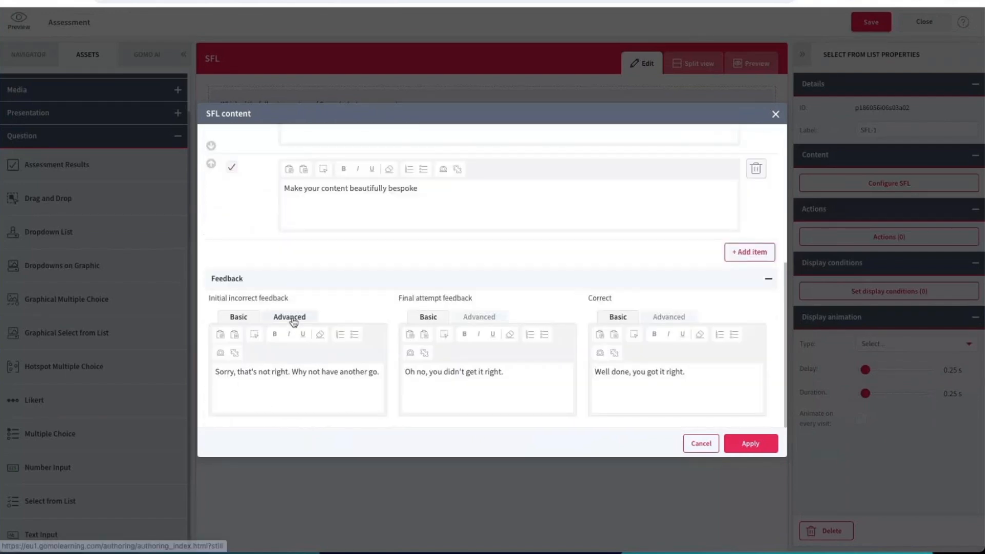
scroll(324, 265, "up", 5)
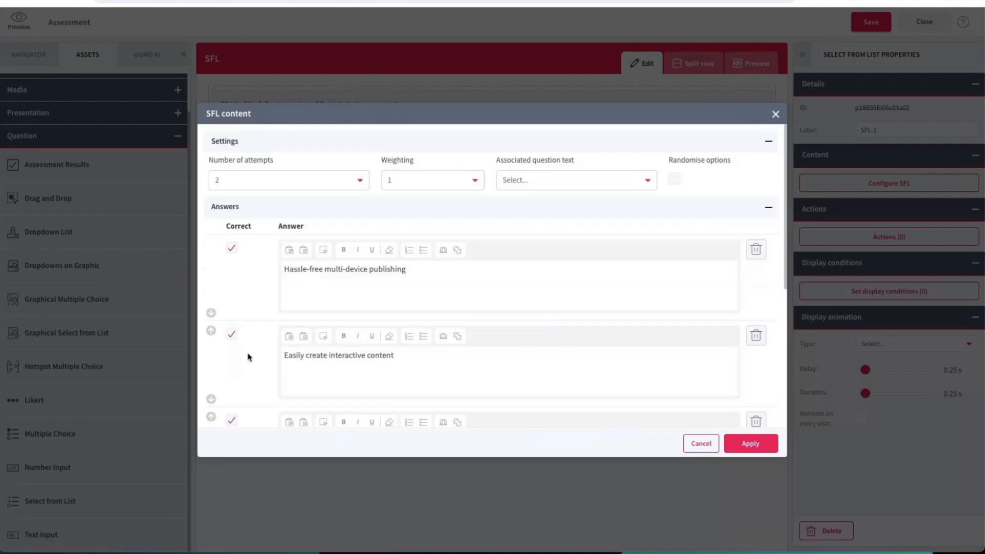
scroll(387, 347, "down", 5)
left_click(292, 319)
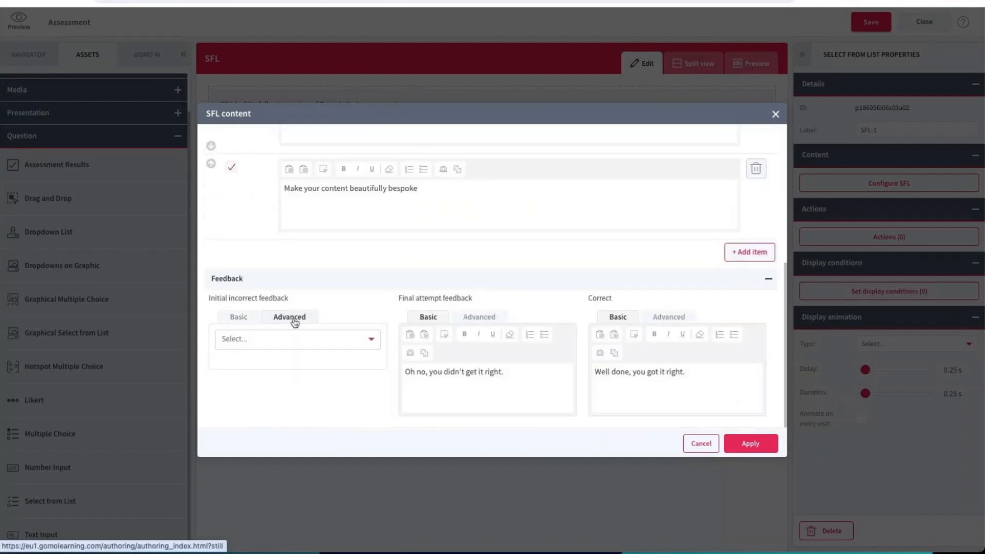
left_click(290, 337)
left_click(477, 317)
left_click(487, 338)
left_click(520, 354)
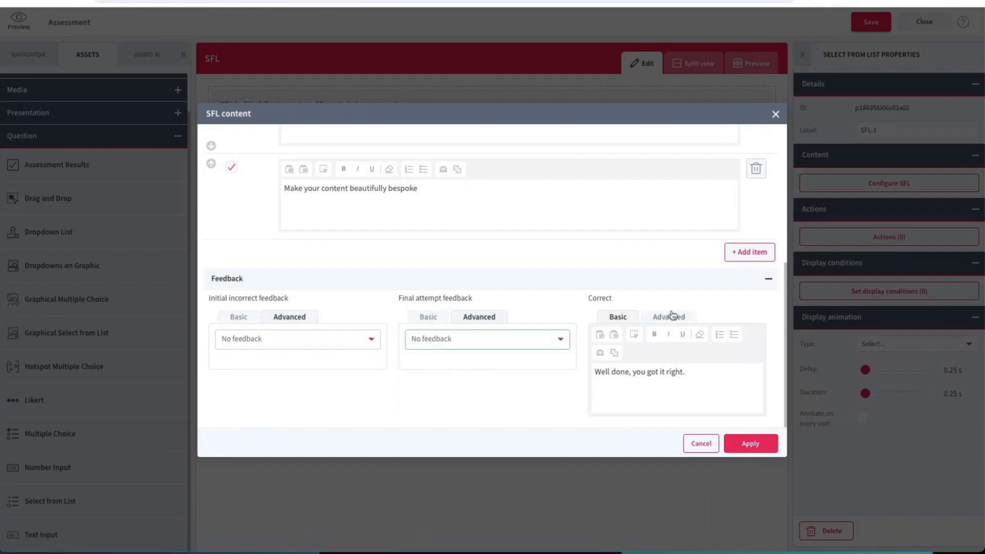
left_click(672, 316)
left_click(664, 384)
left_click(655, 401)
- Set the Select from List question's number of attempts to 1 and apply the SFL content
scroll(485, 294, "up", 5)
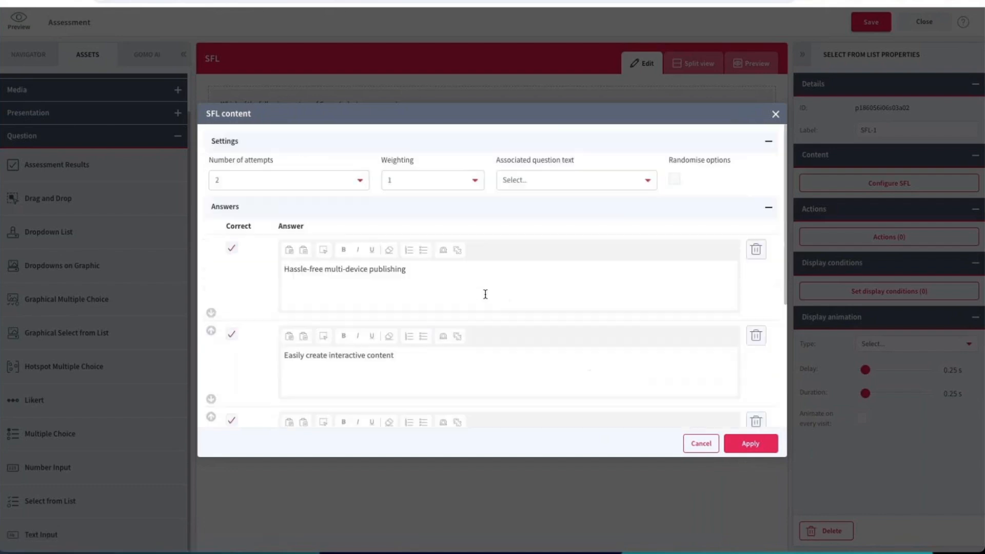
left_click(274, 182)
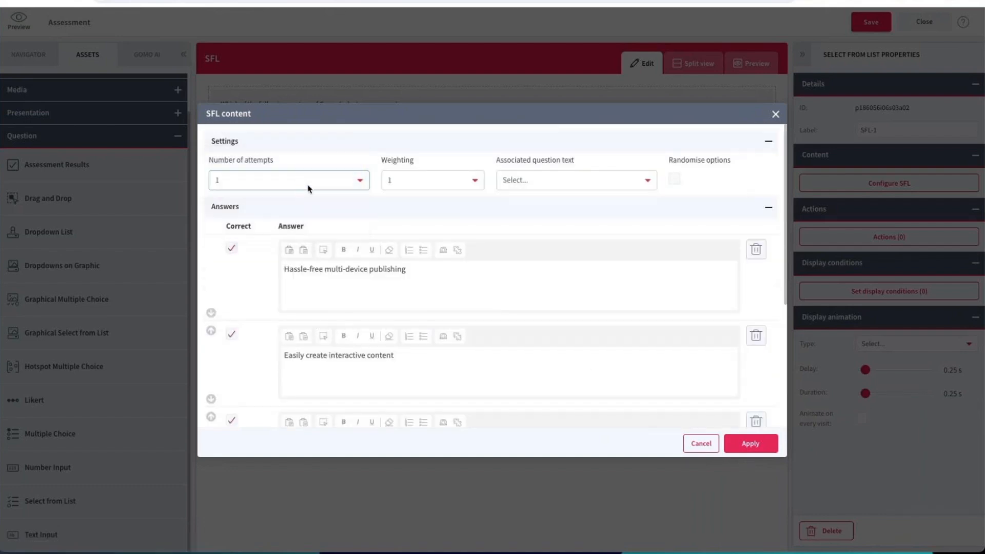
left_click(751, 444)
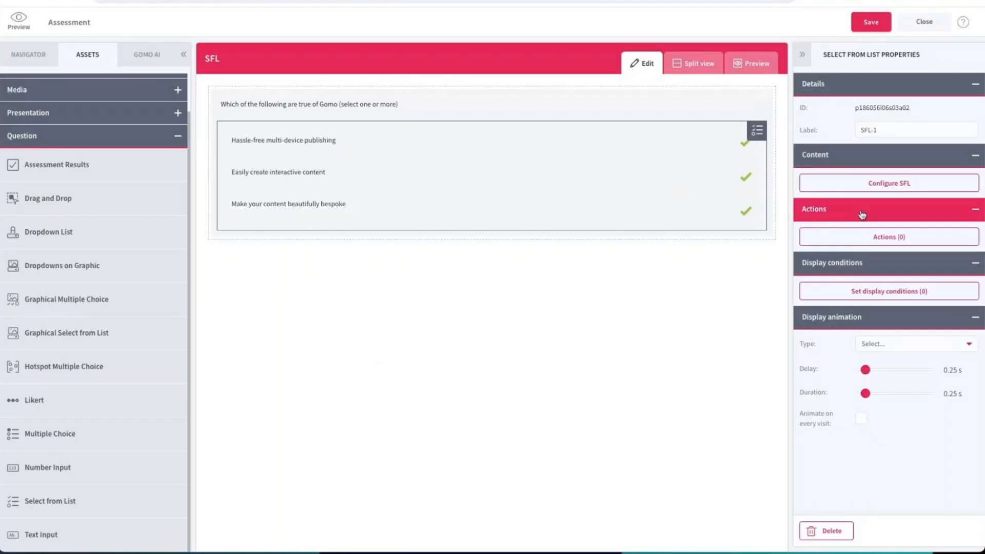
- Add a Link to screen action targeting Next Screen to the Select from List question and update its actions
left_click(809, 236)
left_click(331, 229)
left_click(334, 226)
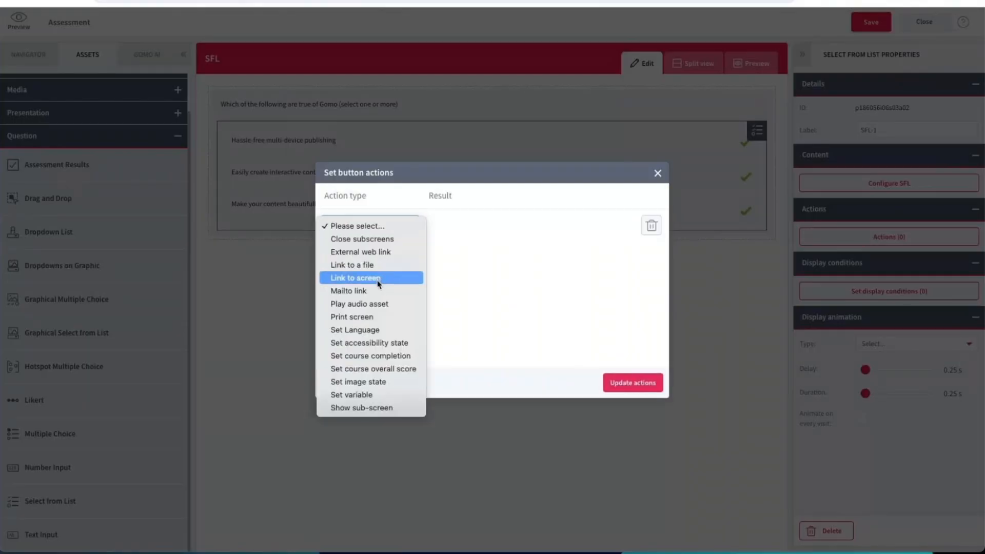
left_click(379, 281)
left_click(457, 225)
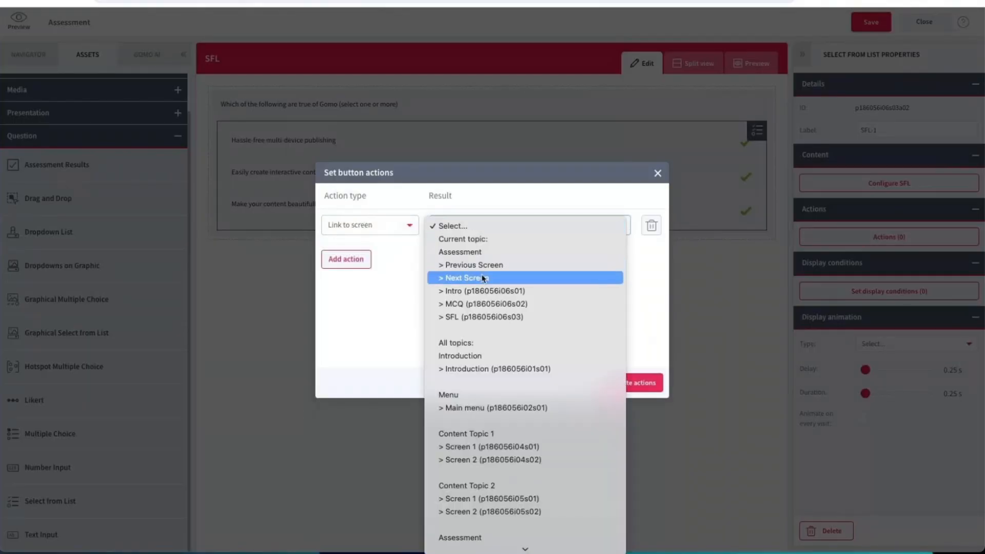
left_click(482, 277)
left_click(626, 386)
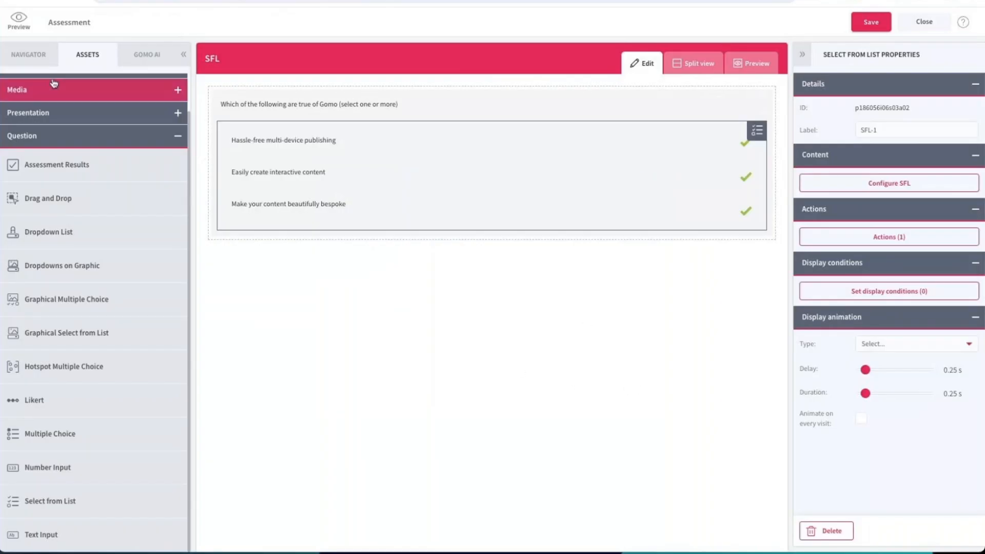
- Add a new screen after SFL in the Assessment topic and title it Results
left_click(41, 58)
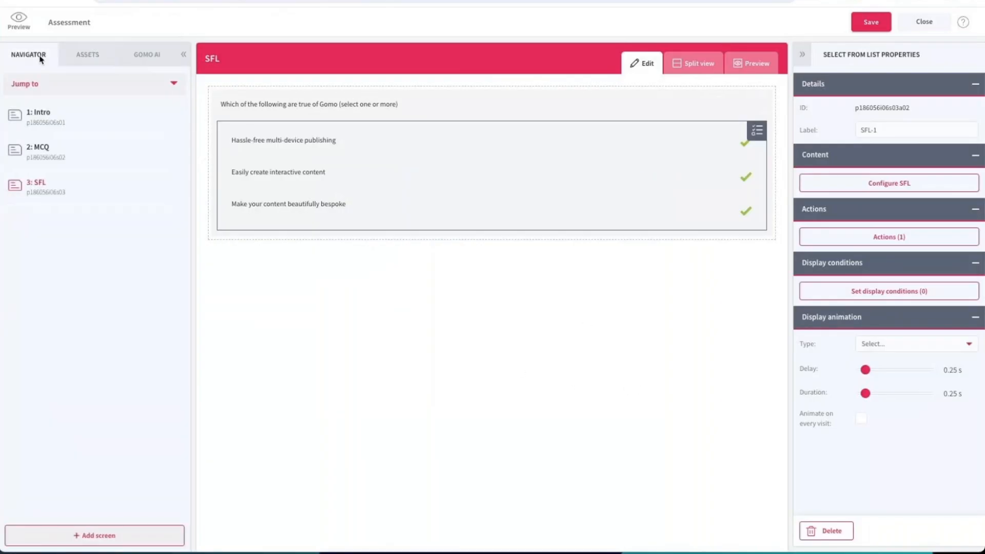
left_click(48, 114)
left_click(47, 154)
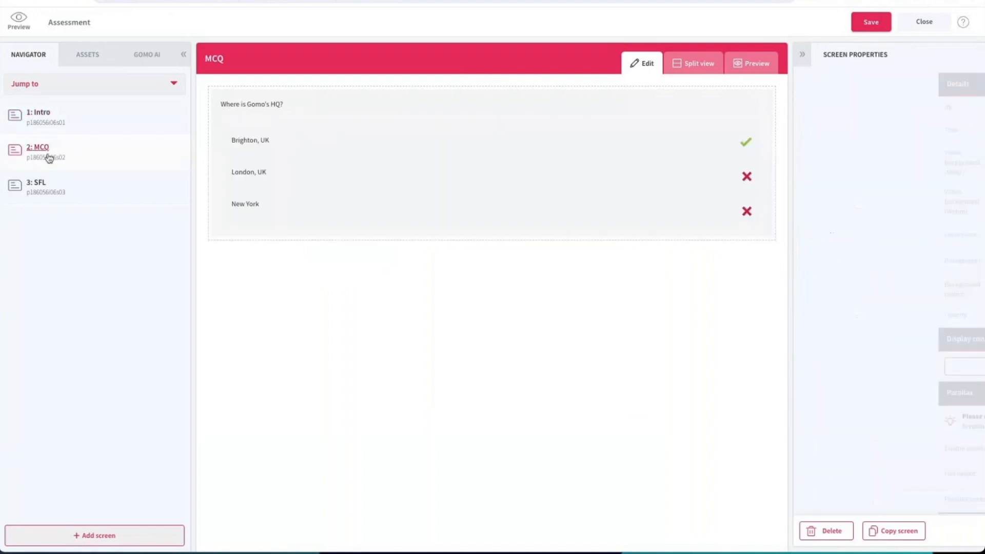
left_click(40, 185)
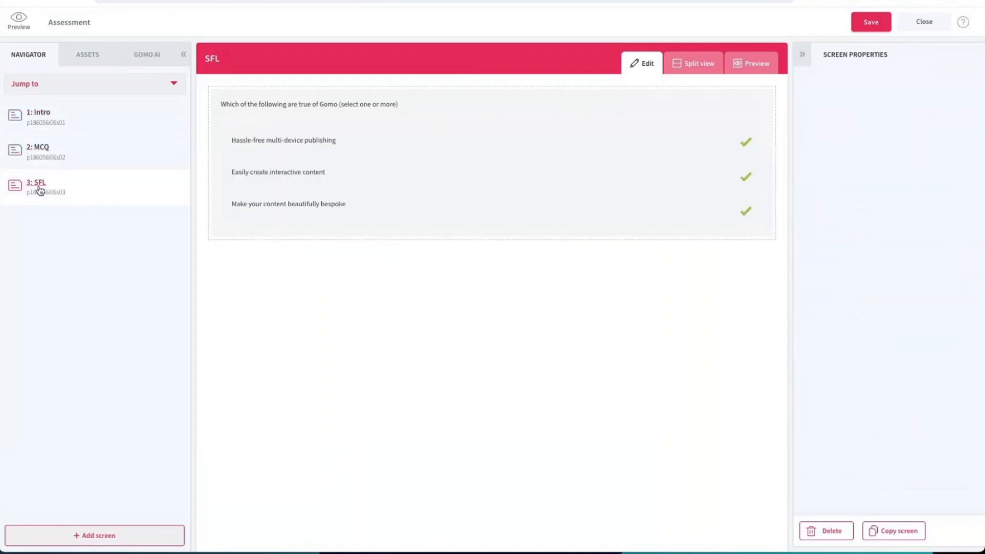
left_click(78, 536)
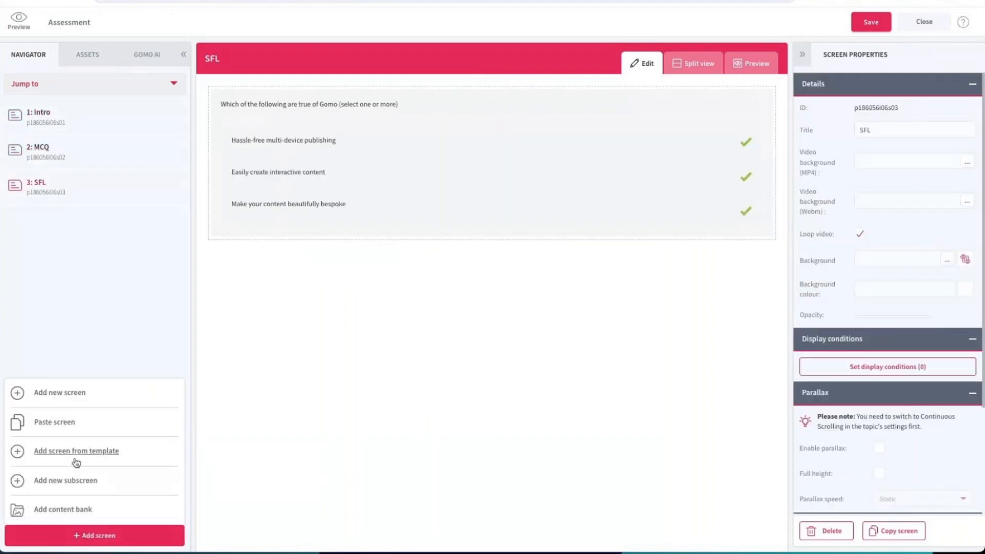
left_click(72, 395)
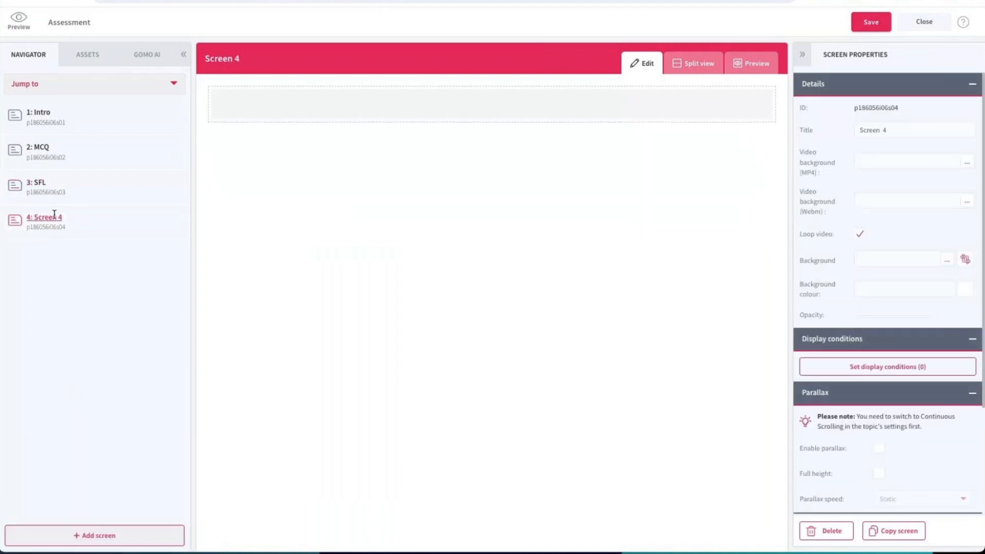
left_click(906, 127)
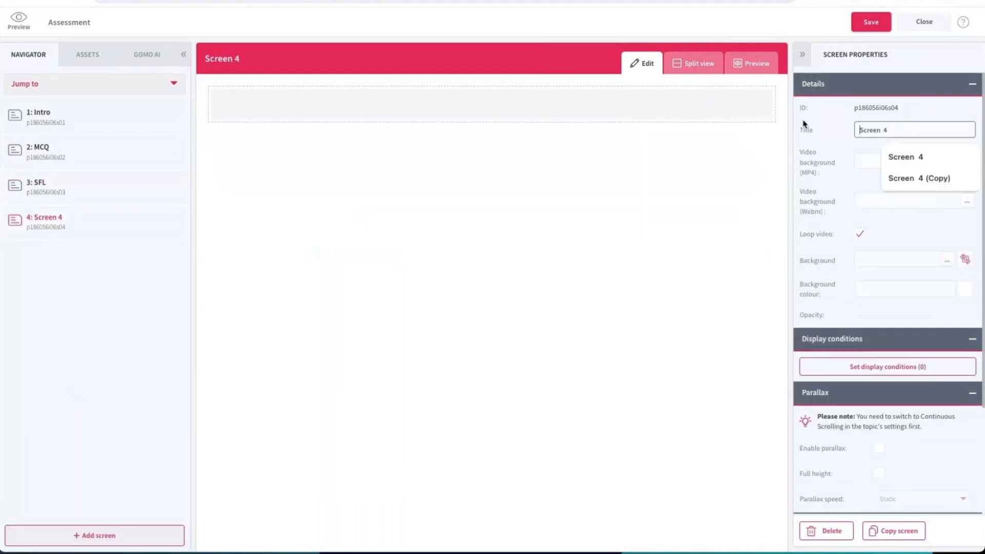
key("ctrl+a")
type("Resul")
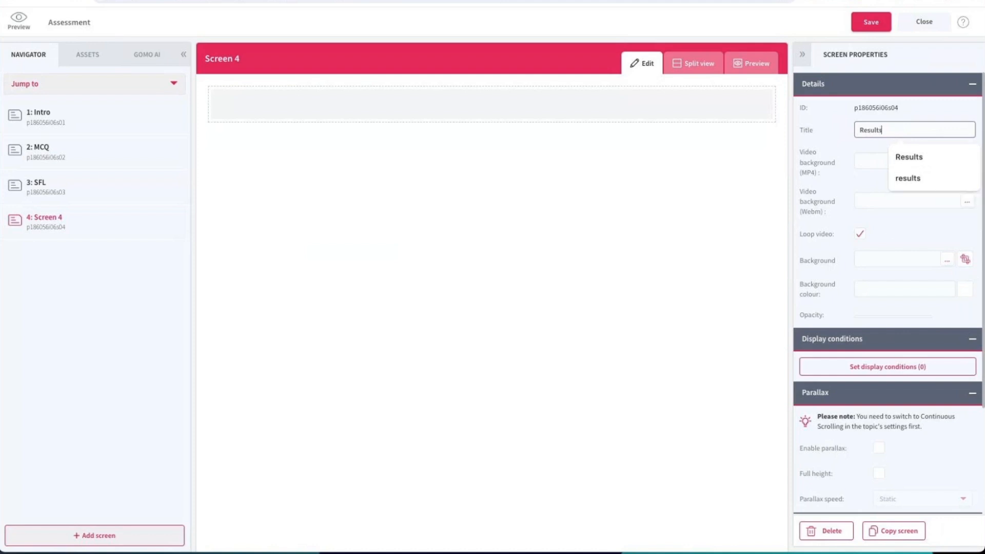
left_click(918, 157)
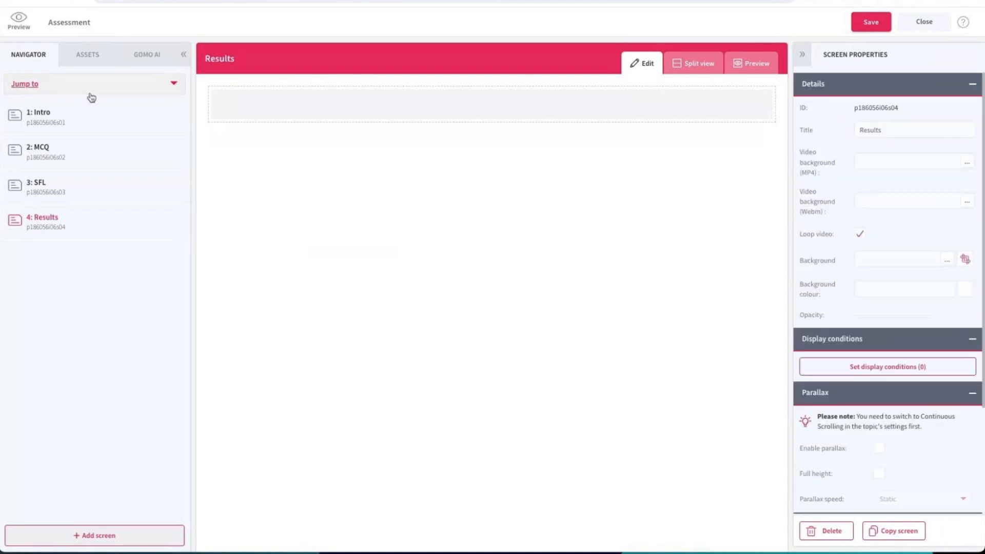
- Add an Assessment Results question asset to the empty Results screen
left_click(100, 59)
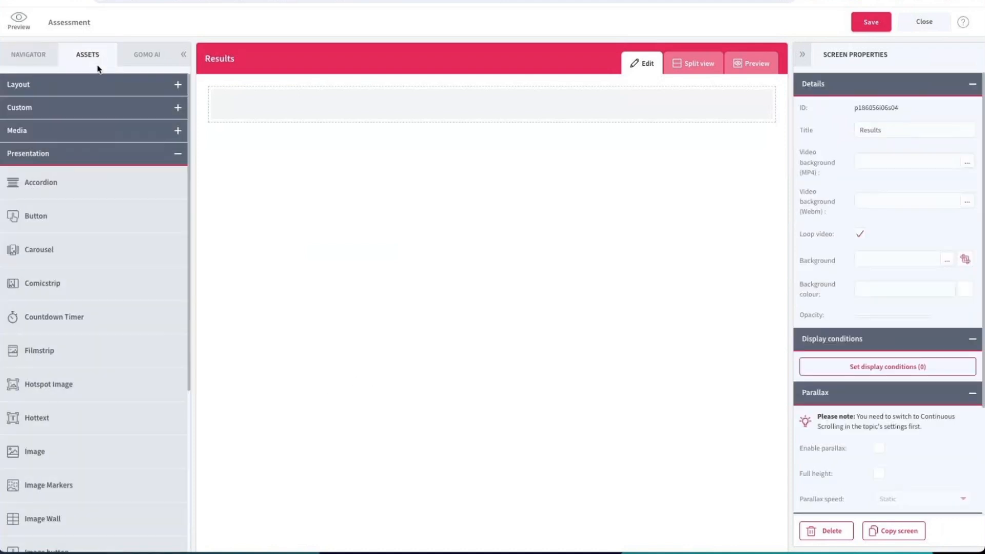
left_click(80, 157)
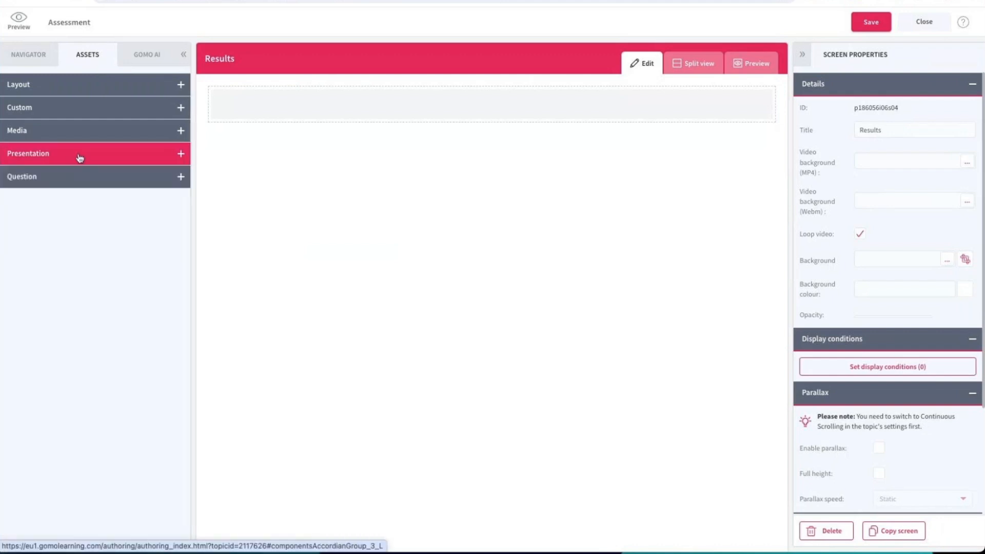
left_click(75, 176)
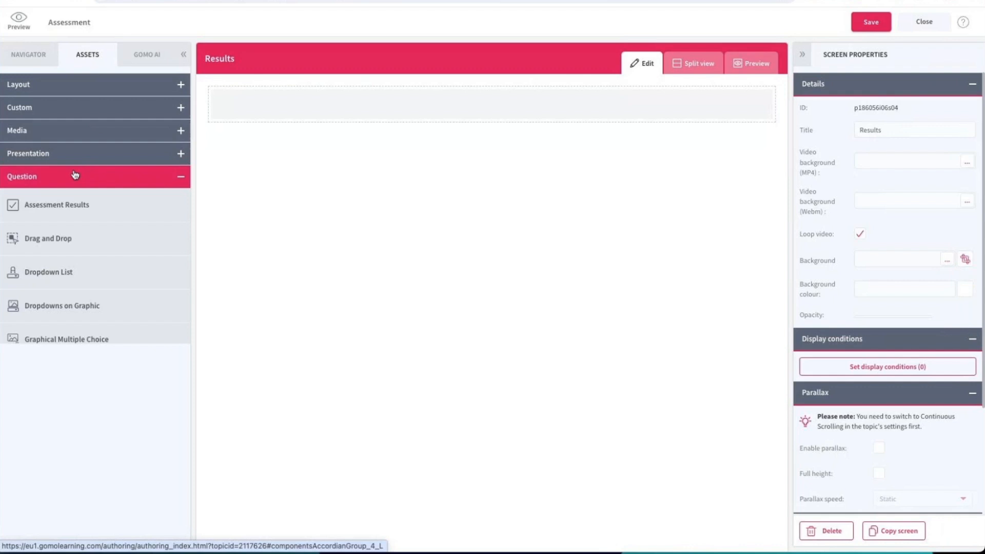
left_click_drag(66, 210, 399, 112)
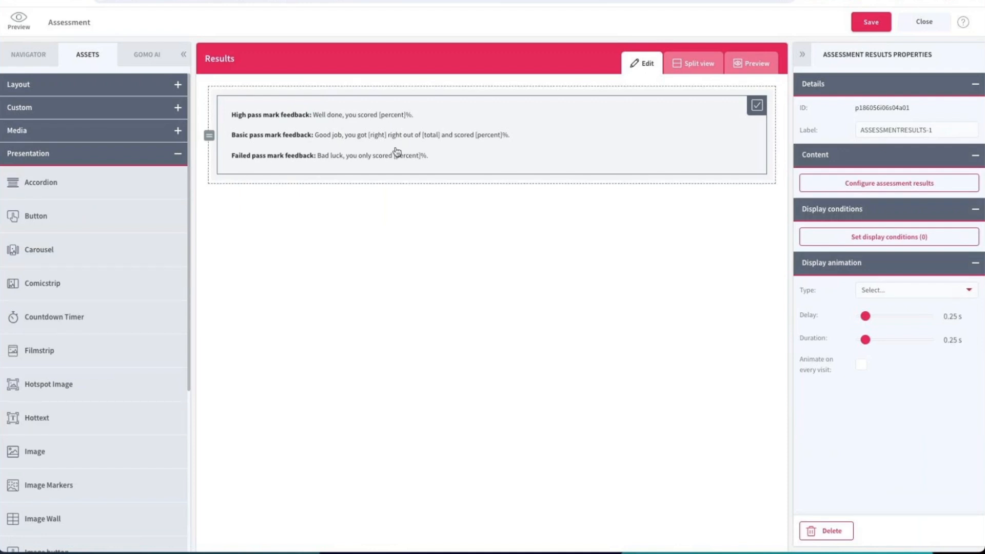
- In the Assessment Results content, set the basic pass mark to 50 and enable Set course score
double_click(425, 150)
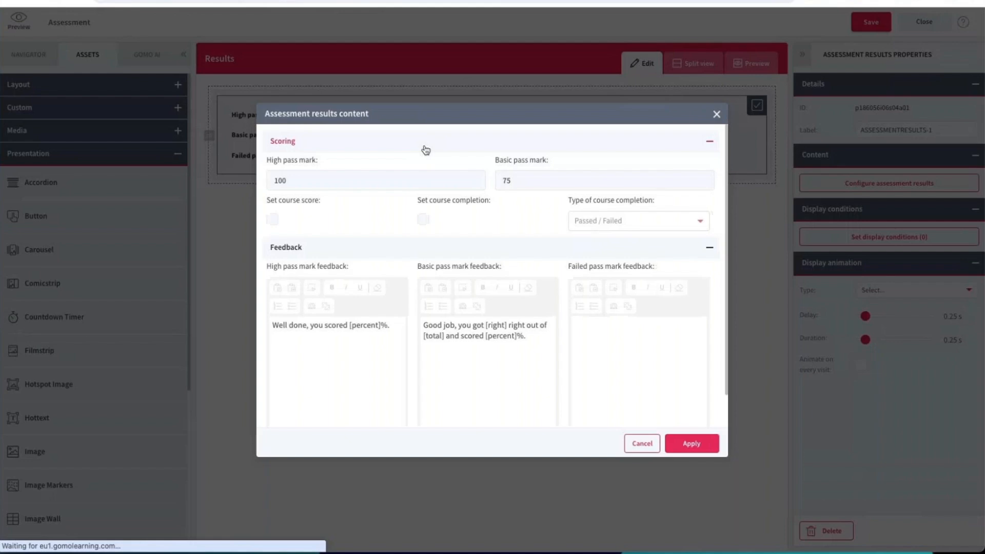
double_click(546, 187)
type("50")
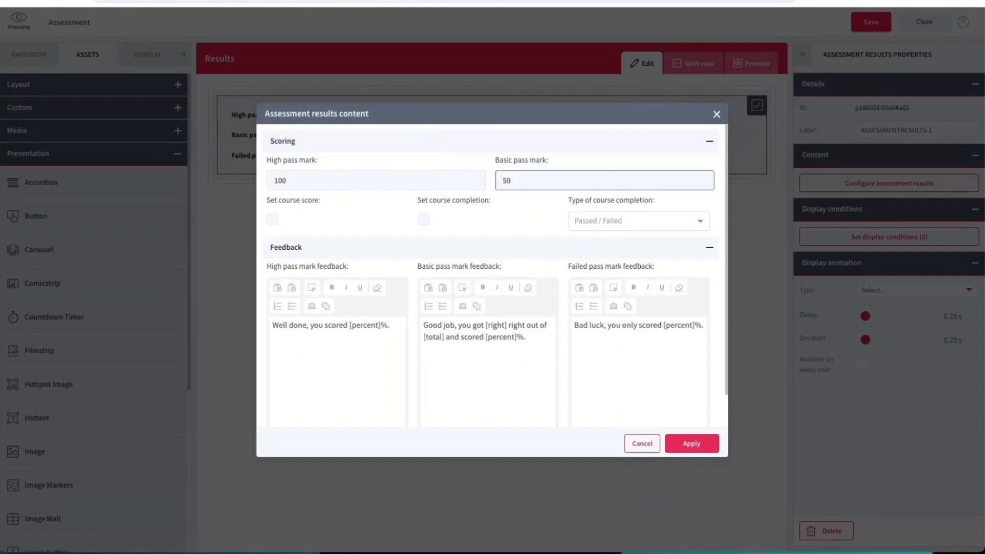
left_click(522, 217)
left_click(272, 220)
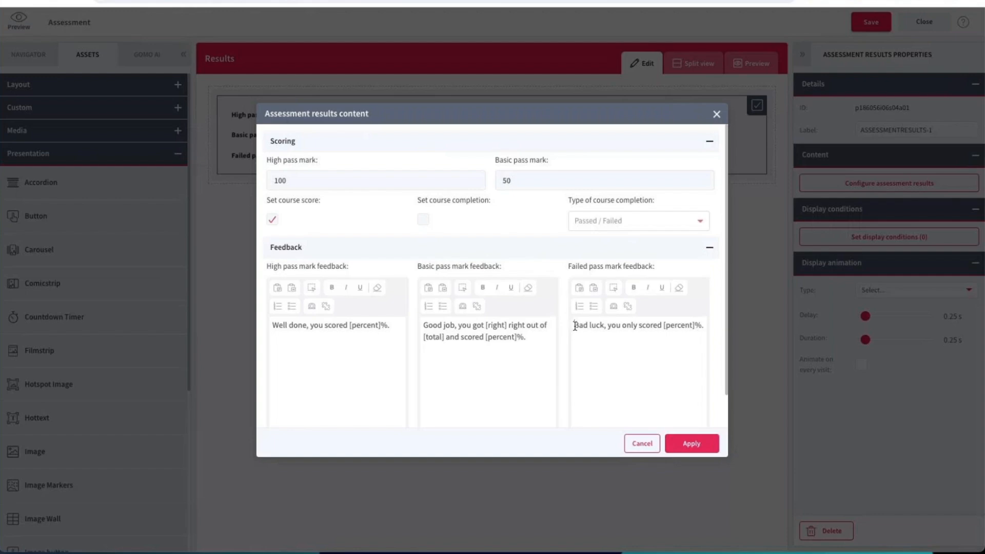
- Edit the failed pass mark feedback to read "Bad luck you didn't pass, you only scored [percent]%."
left_click_drag(574, 326, 705, 327)
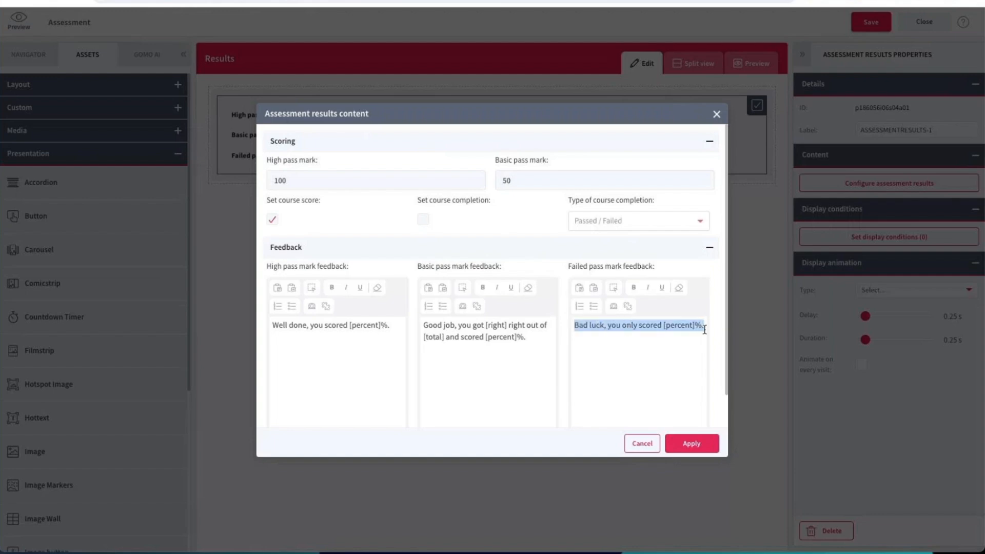
left_click_drag(526, 337, 416, 320)
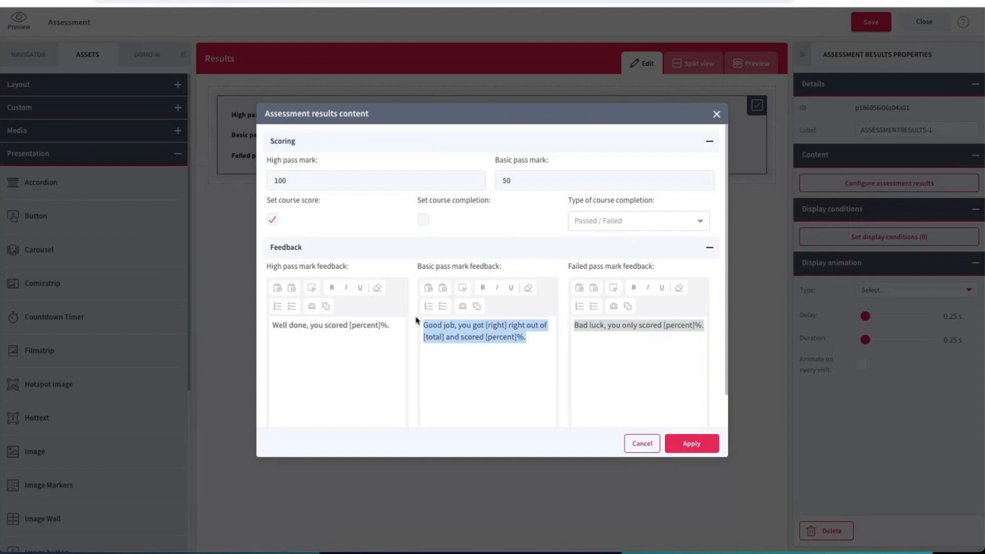
left_click(570, 329)
left_click(584, 326)
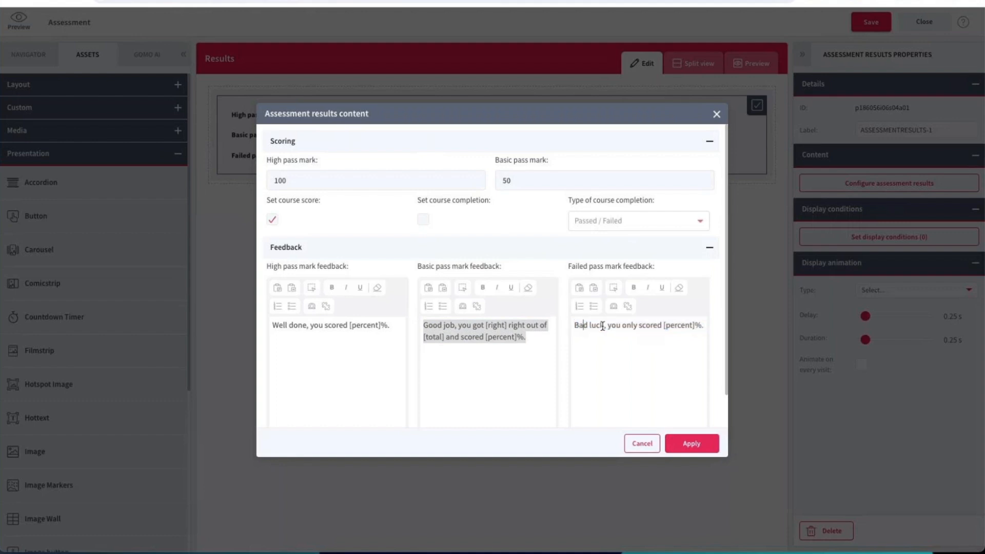
left_click(604, 326)
type("you didn't p")
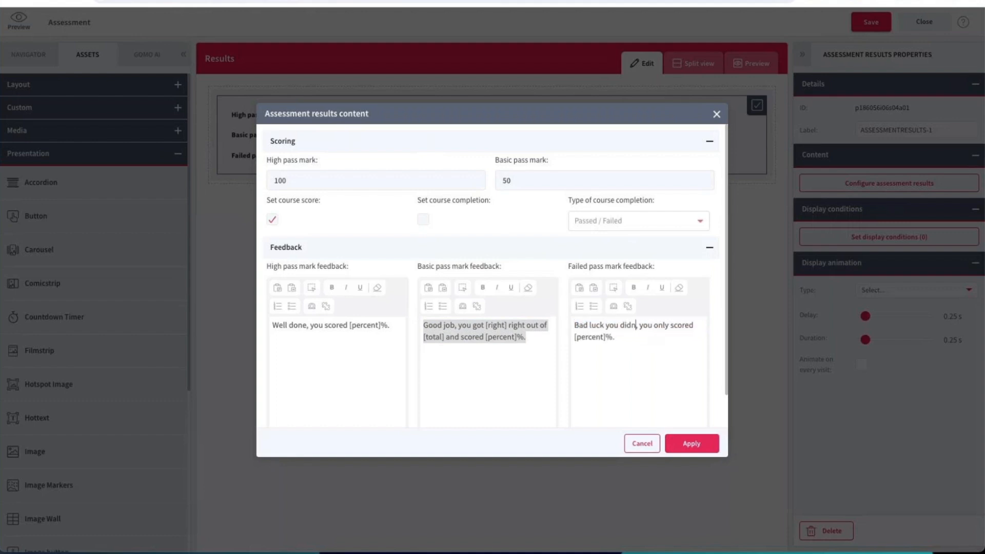
type("ass")
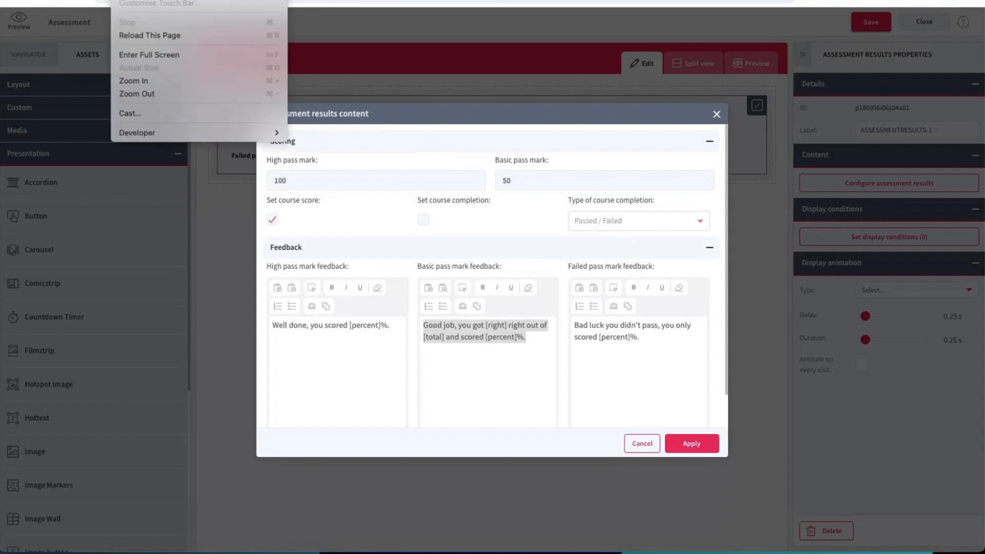
- Examine the [percent] and [right] placeholders in the failed and basic pass mark feedback, plus the high pass mark
left_click(161, 82)
left_click(128, 1)
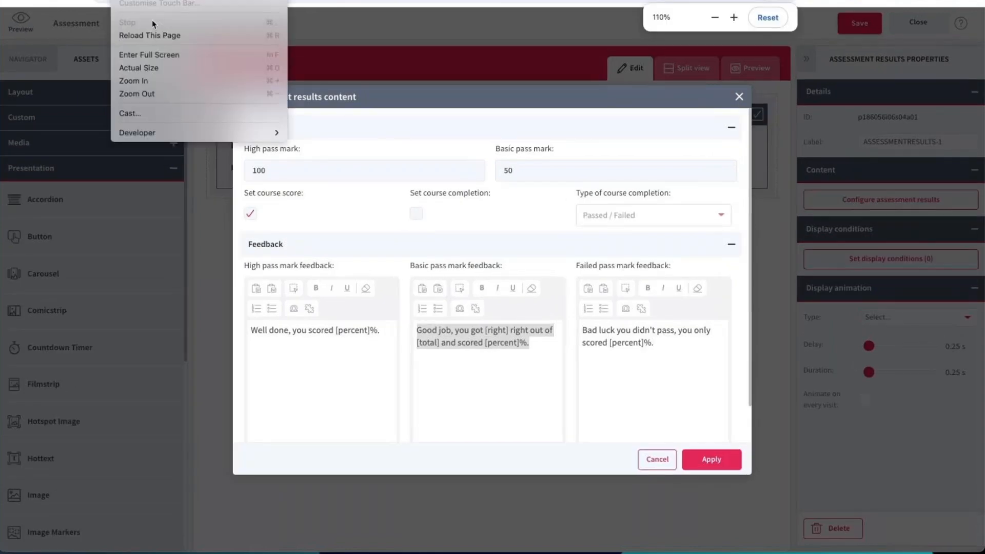
left_click(426, 150)
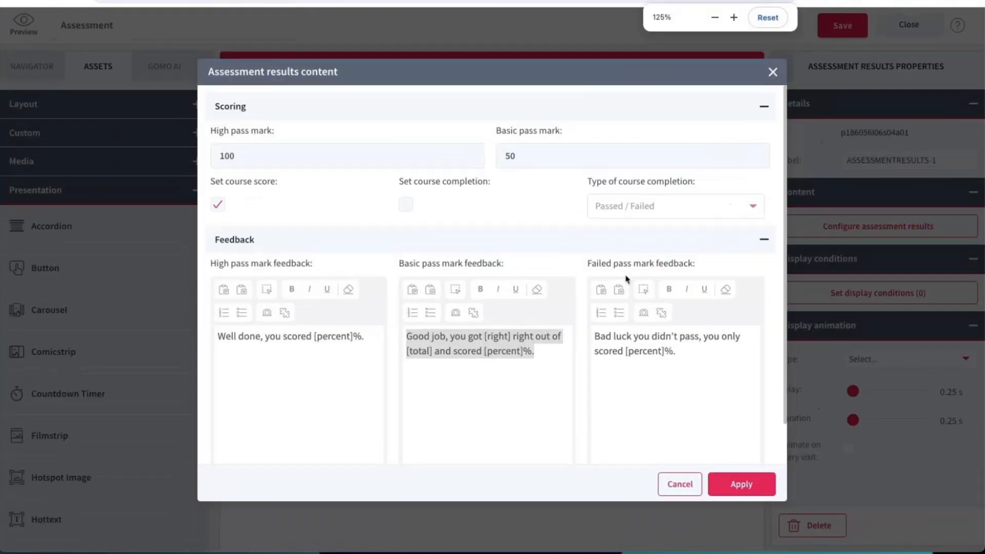
left_click(536, 353)
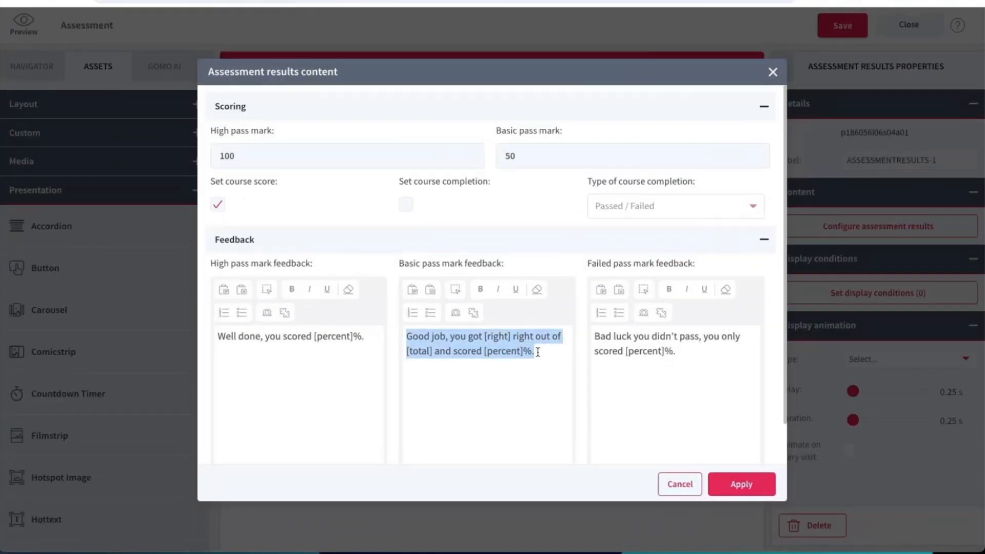
left_click(638, 352)
double_click(644, 352)
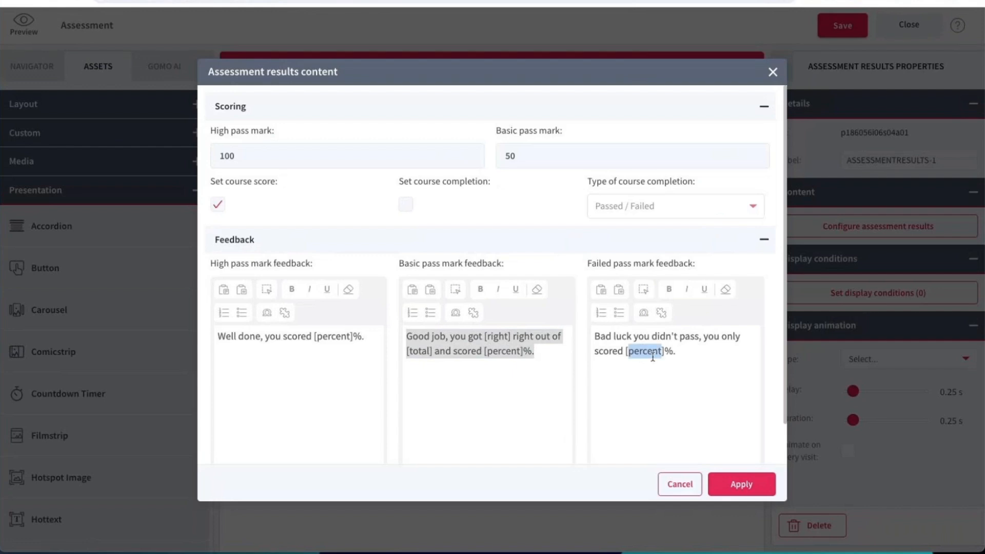
left_click(549, 340)
left_click(488, 335)
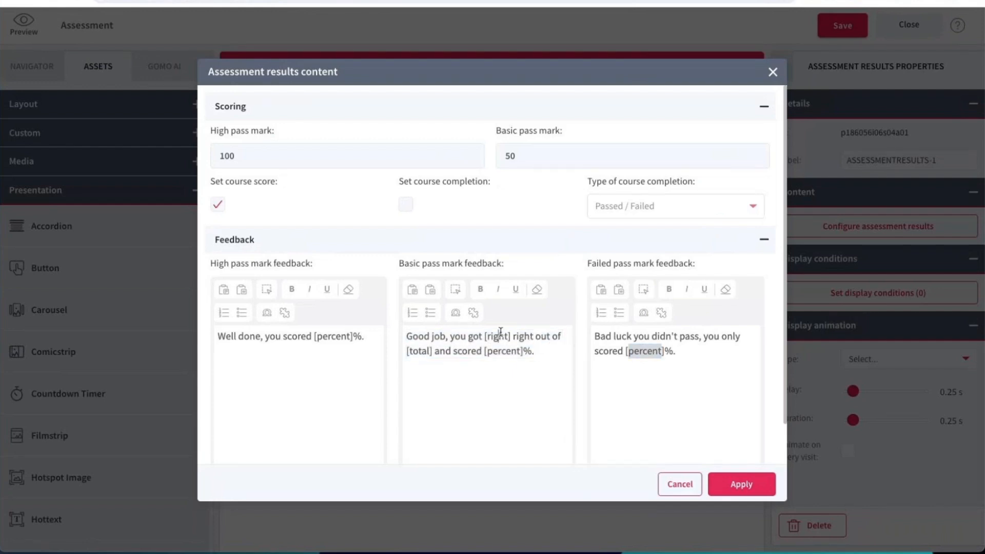
double_click(507, 340)
left_click(247, 159)
double_click(246, 159)
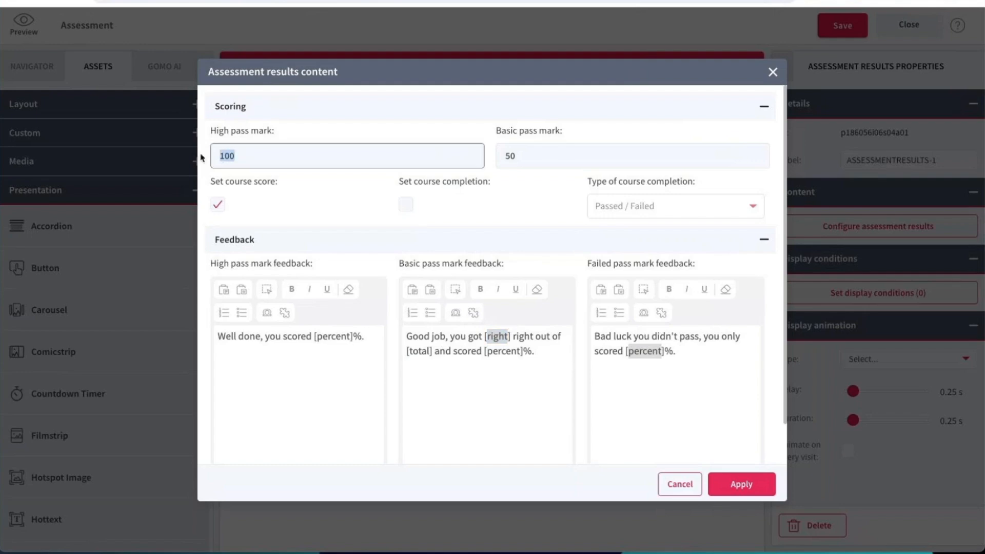
- Change the high pass mark feedback to "Well done, you got them all right scored [percent]%." and apply the assessment results content
left_click(364, 337)
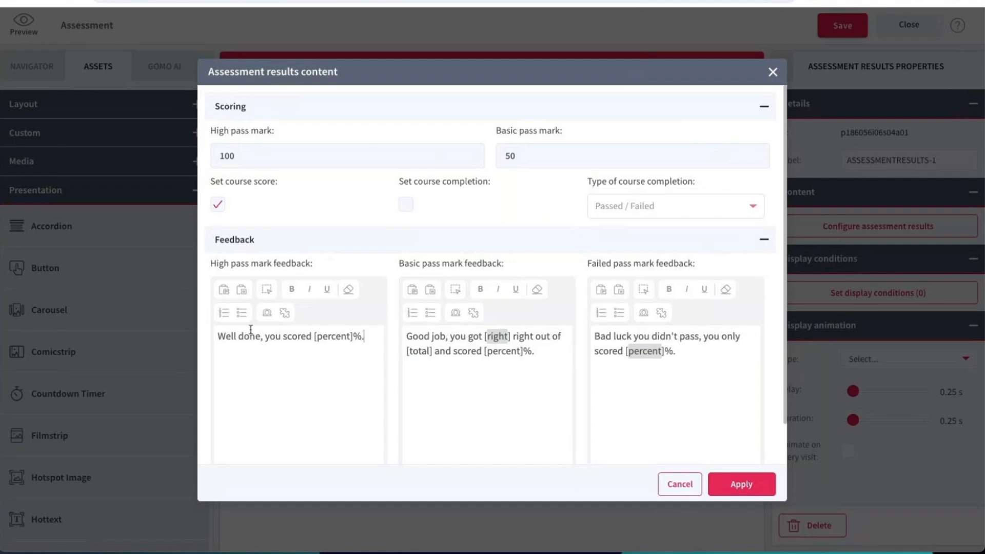
left_click(283, 333)
type("got them all r")
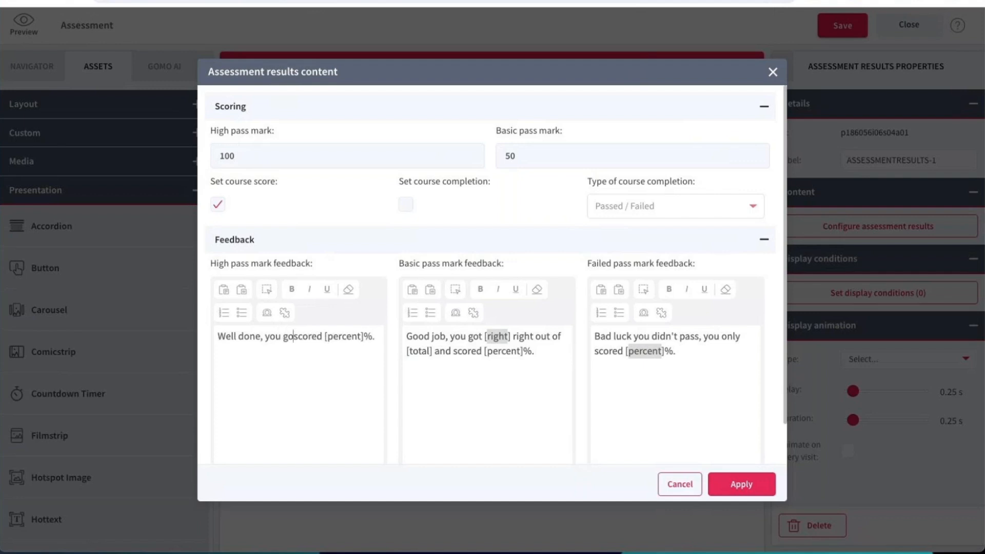
type("ight")
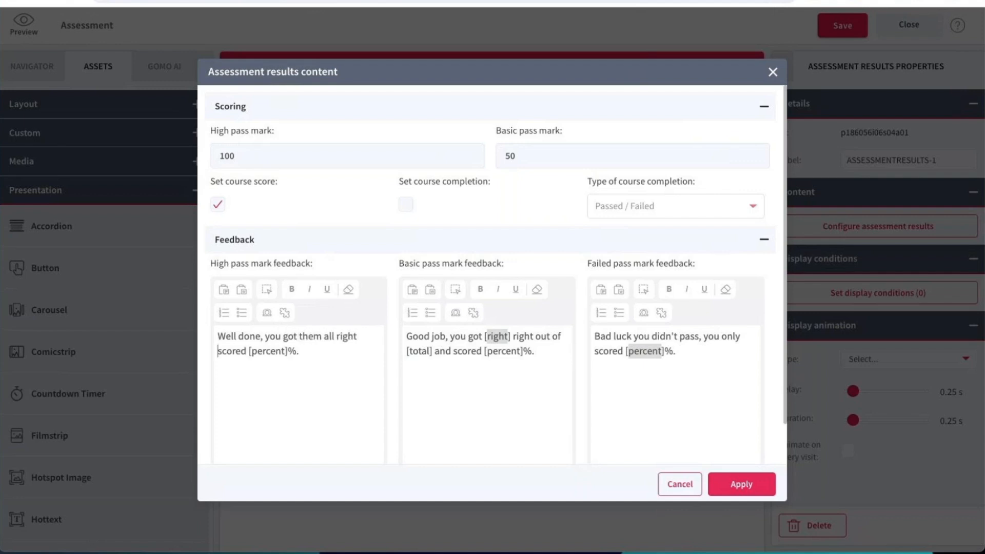
left_click(741, 486)
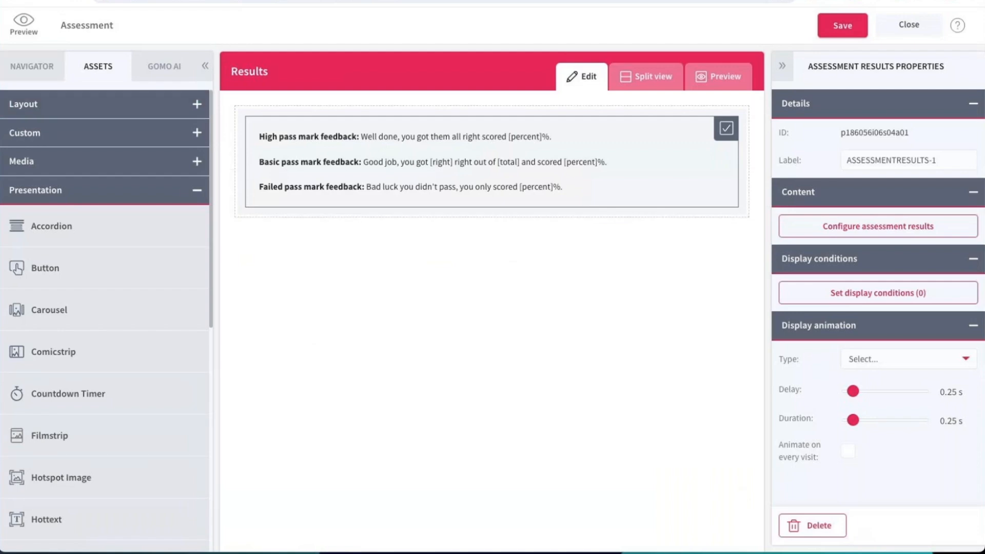
left_click(126, 0)
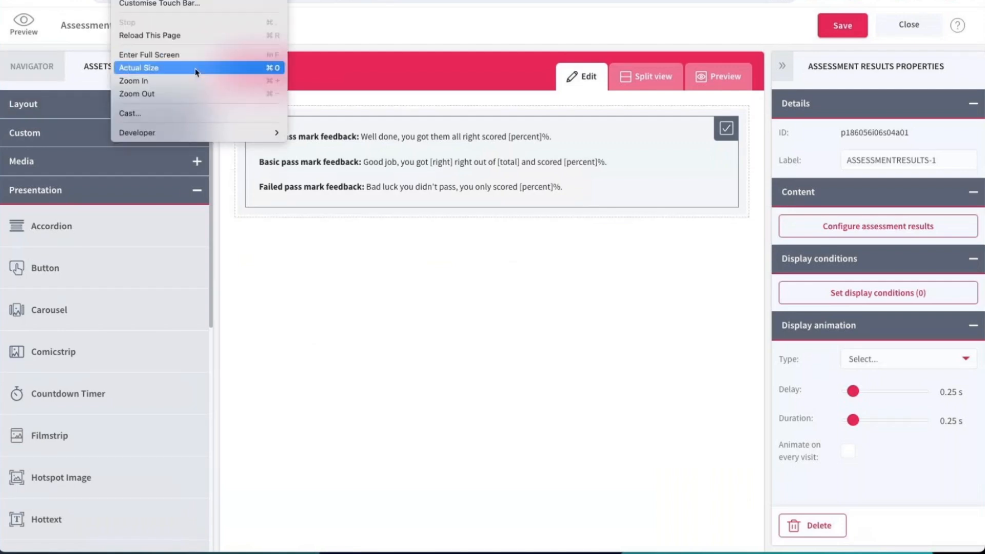
left_click(154, 67)
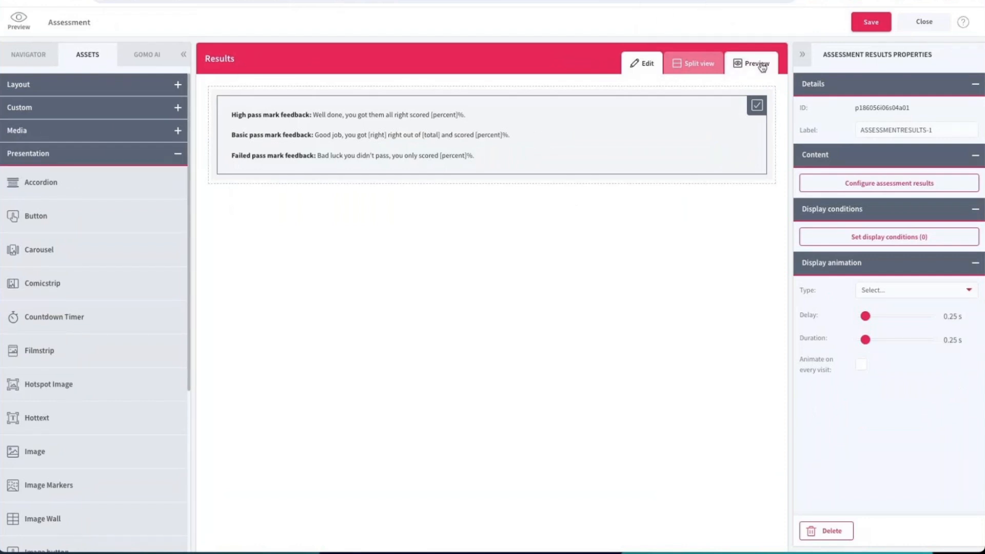
- Preview the assessment from the Intro screen and submit London, UK as the answer to the Gomo HQ question
left_click(31, 55)
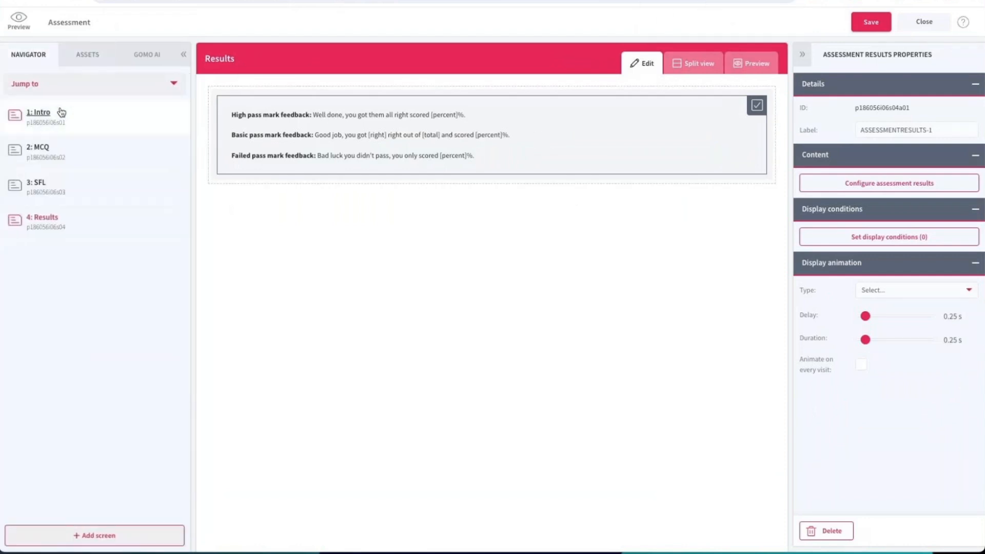
left_click(61, 110)
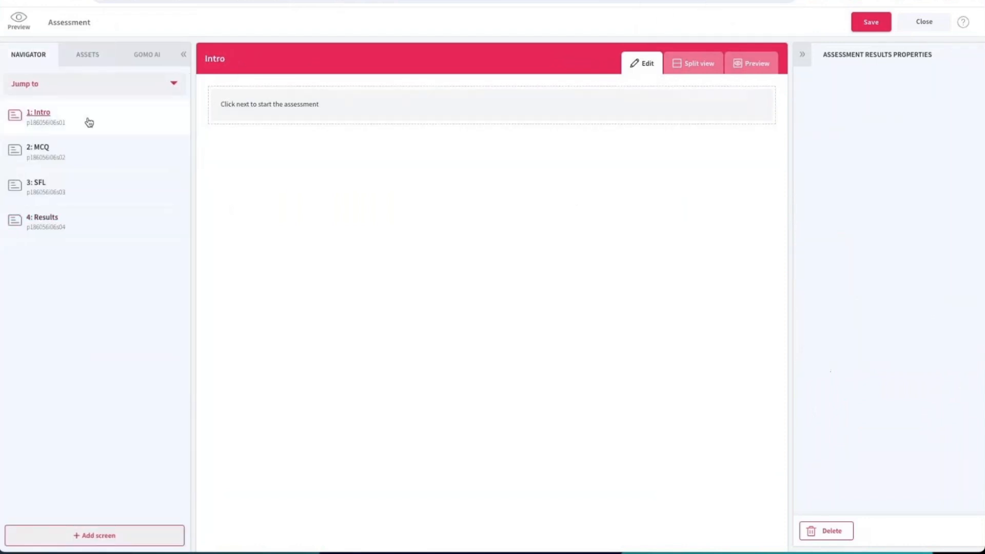
left_click(758, 64)
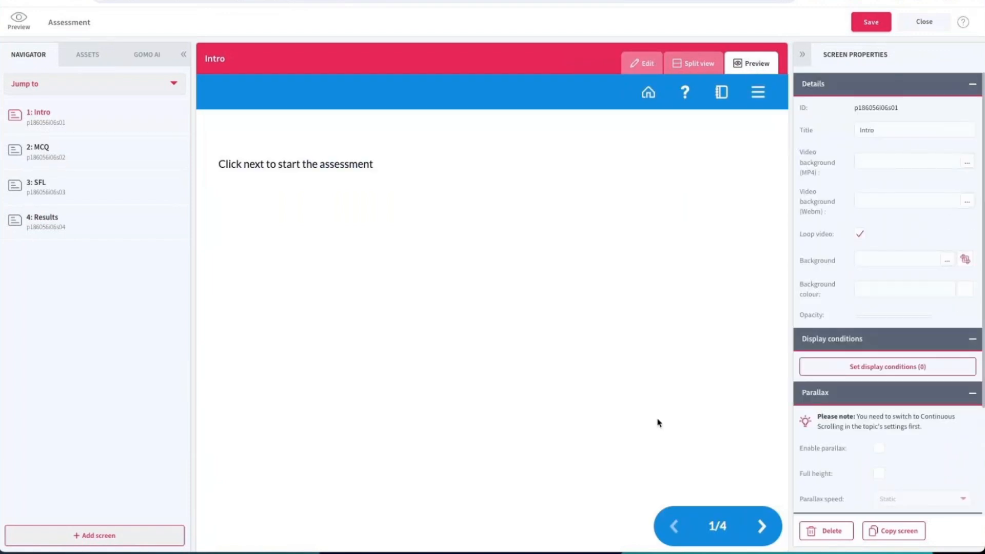
left_click(762, 525)
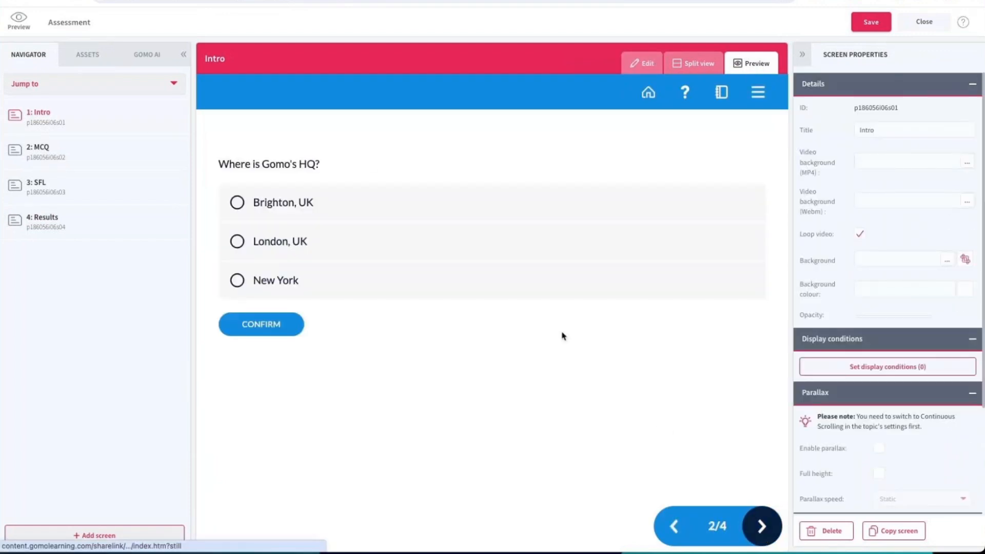
left_click(239, 241)
left_click(284, 327)
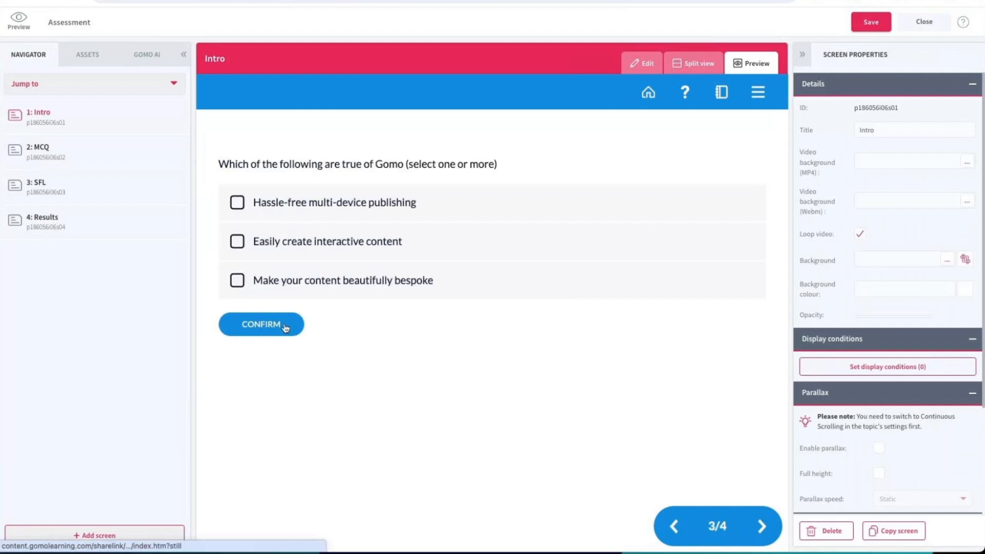
- In the preview, select all three statements about Gomo and confirm them to reach the assessment results
left_click(237, 202)
left_click(237, 241)
left_click(238, 280)
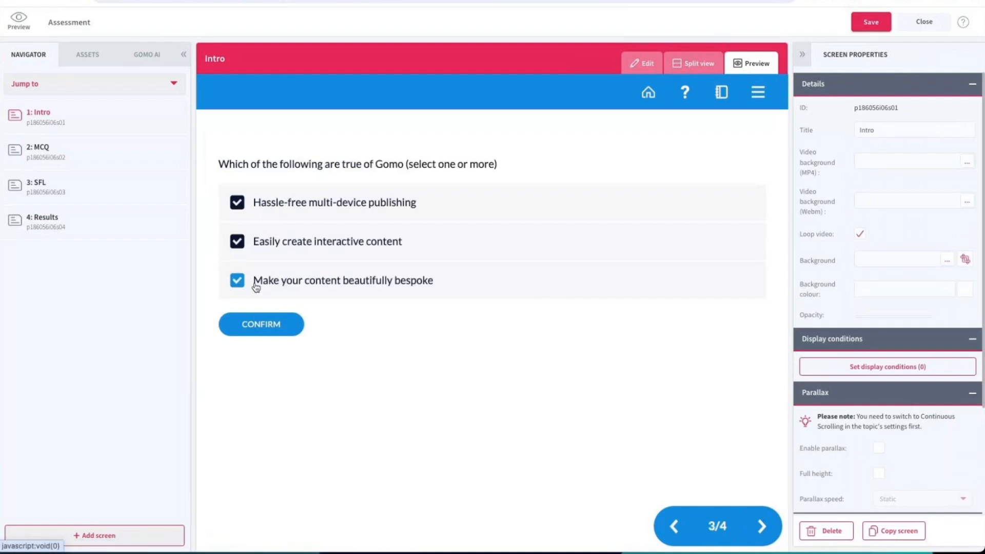
left_click(295, 333)
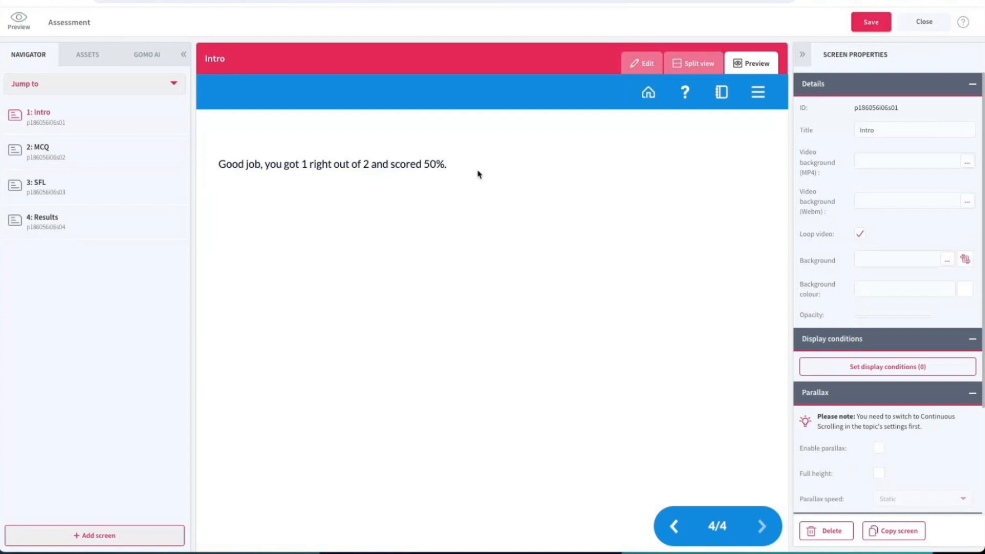
- Leave the preview, open the MCQ screen for editing and select its multiple choice question asset
left_click(641, 63)
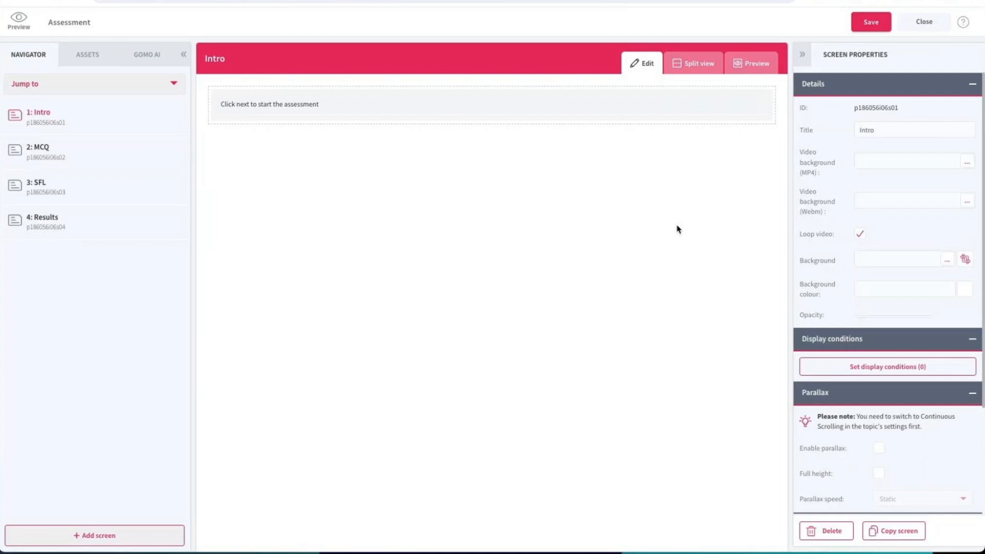
left_click(44, 153)
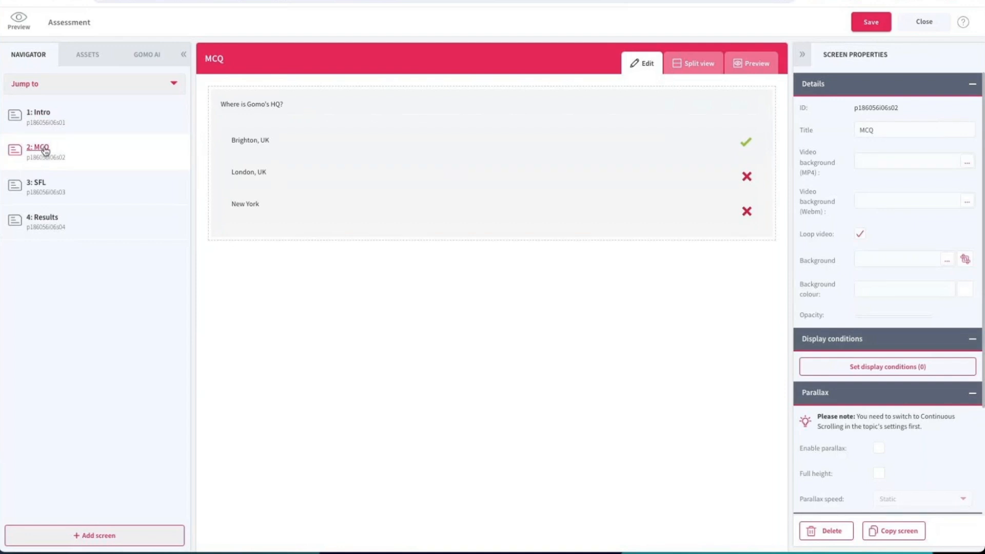
left_click(481, 187)
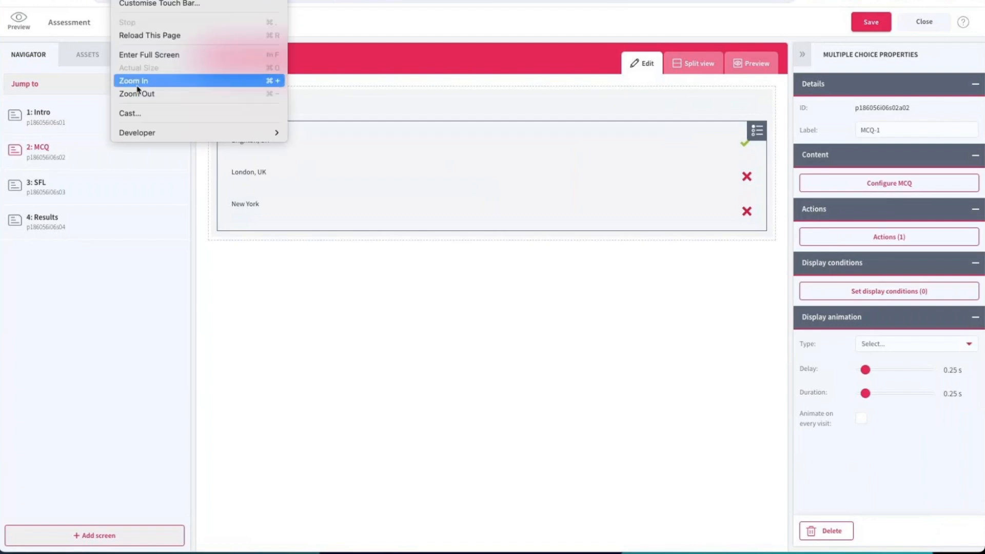
left_click(134, 81)
left_click(121, 1)
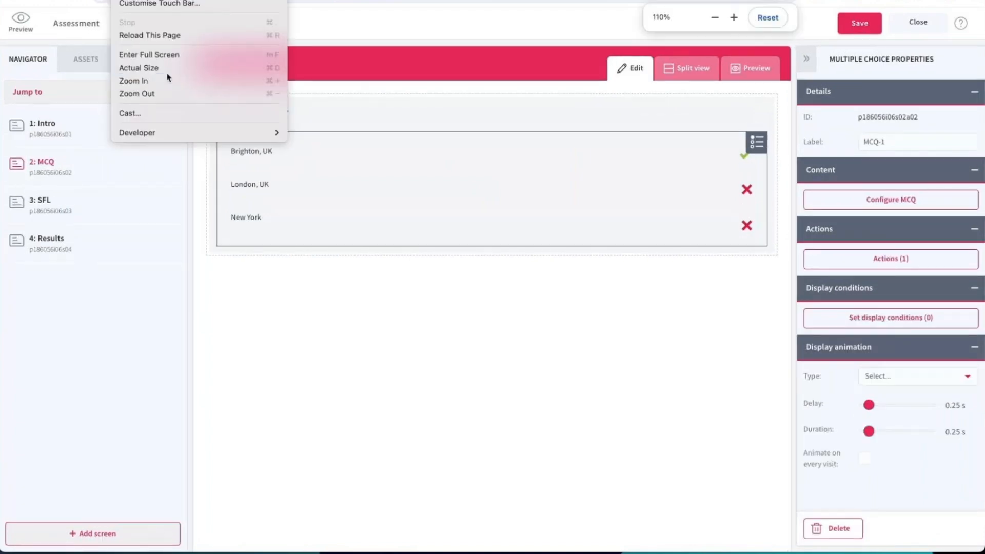
left_click(164, 94)
left_click(121, 1)
left_click(155, 81)
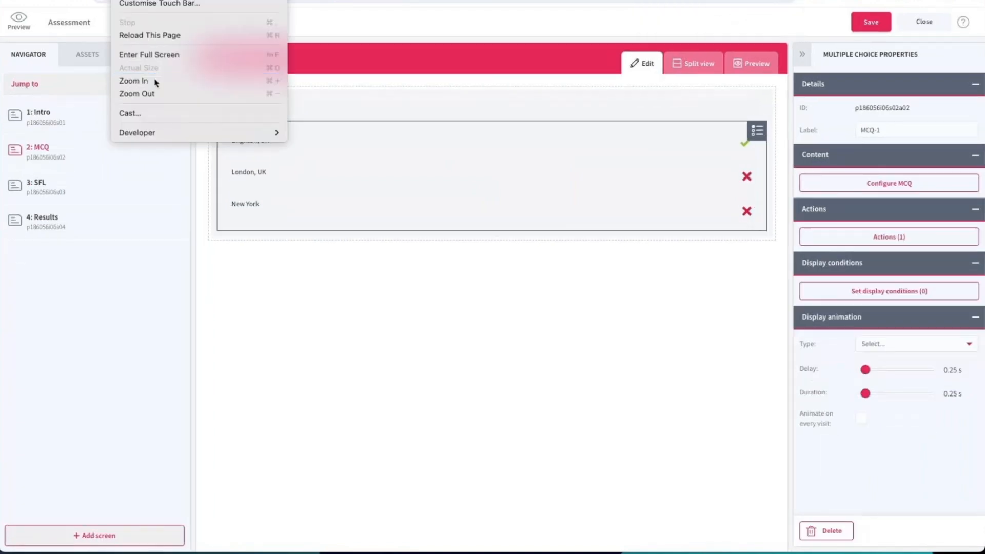
left_click(121, 1)
left_click(135, 80)
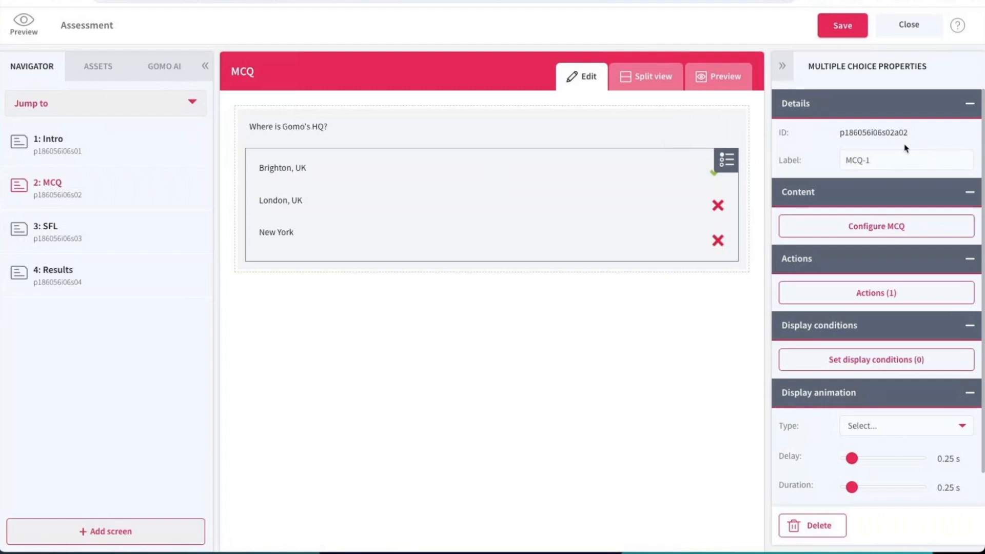
left_click(535, 137)
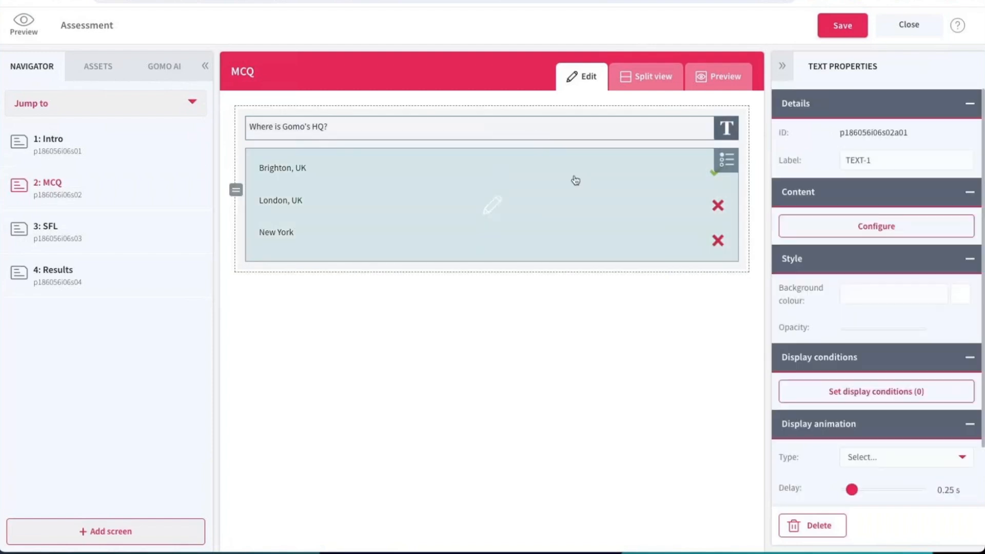
left_click(576, 180)
- Copy the multiple choice question's asset ID from its properties
mouse_move(782, 134)
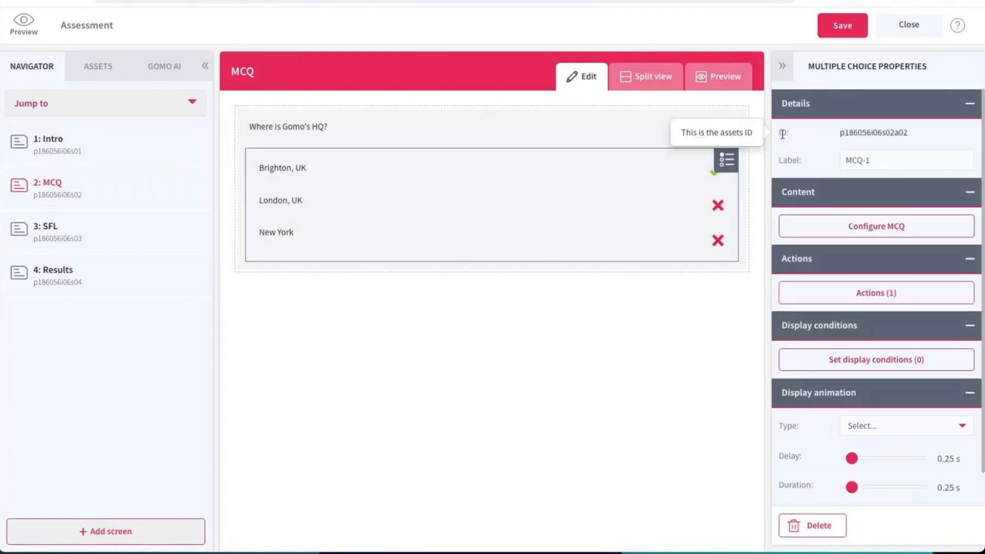
left_click_drag(839, 132, 918, 138)
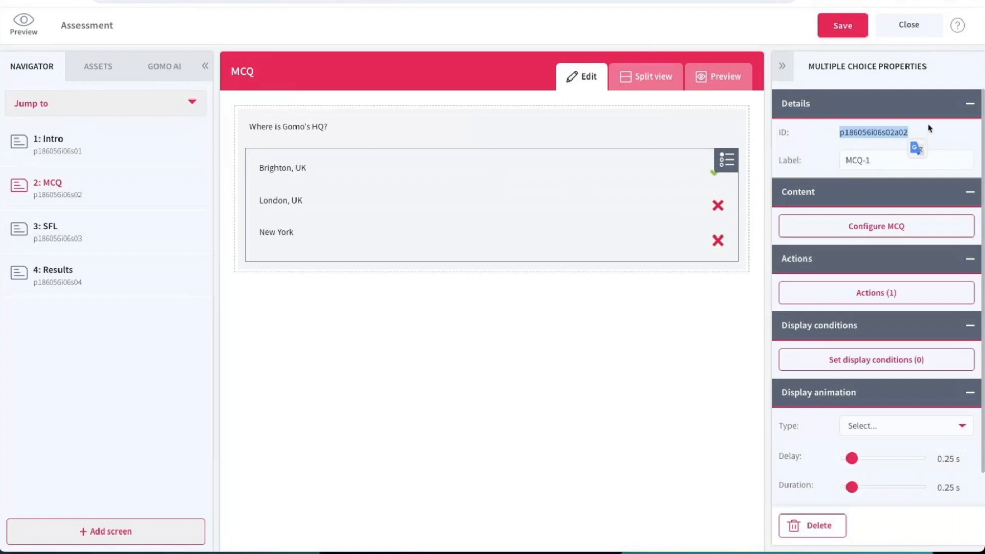
left_click(929, 128)
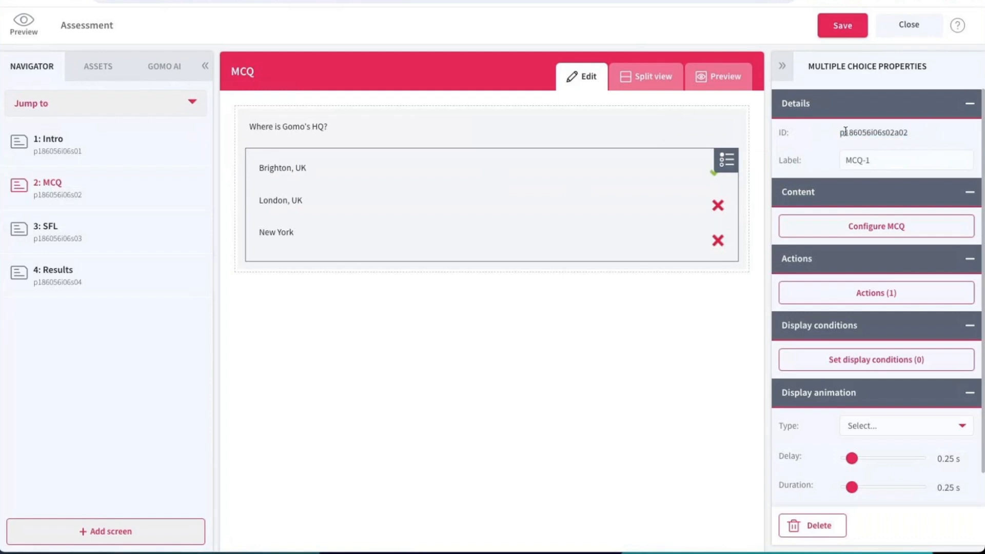
left_click_drag(847, 133, 869, 133)
left_click_drag(882, 133, 887, 134)
left_click(914, 135)
left_click_drag(911, 134, 894, 133)
left_click_drag(910, 134, 839, 135)
key("ctrl+c")
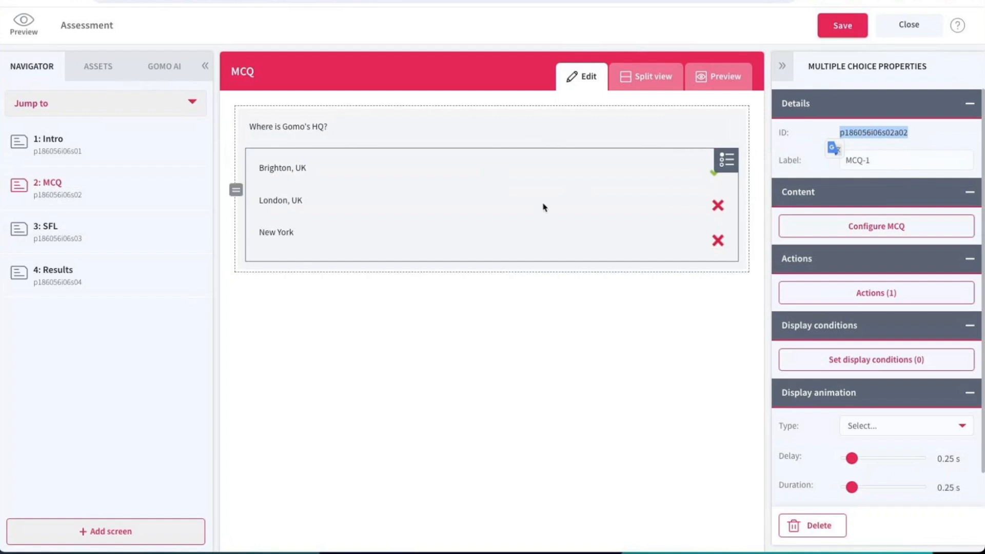
- Add a Text asset to the Results screen below the pass mark feedback
left_click(60, 276)
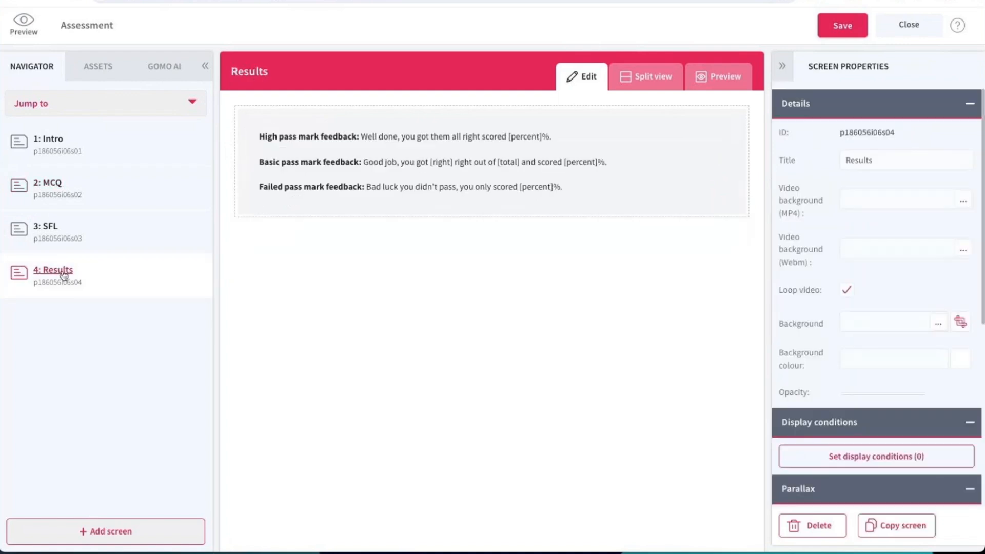
left_click(105, 61)
scroll(103, 369, "down", 5)
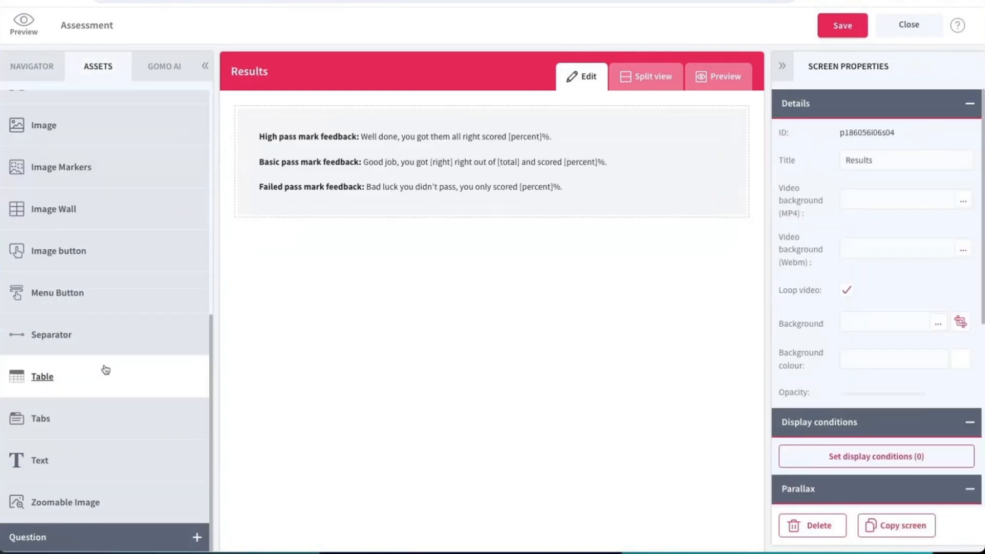
left_click_drag(48, 468, 374, 244)
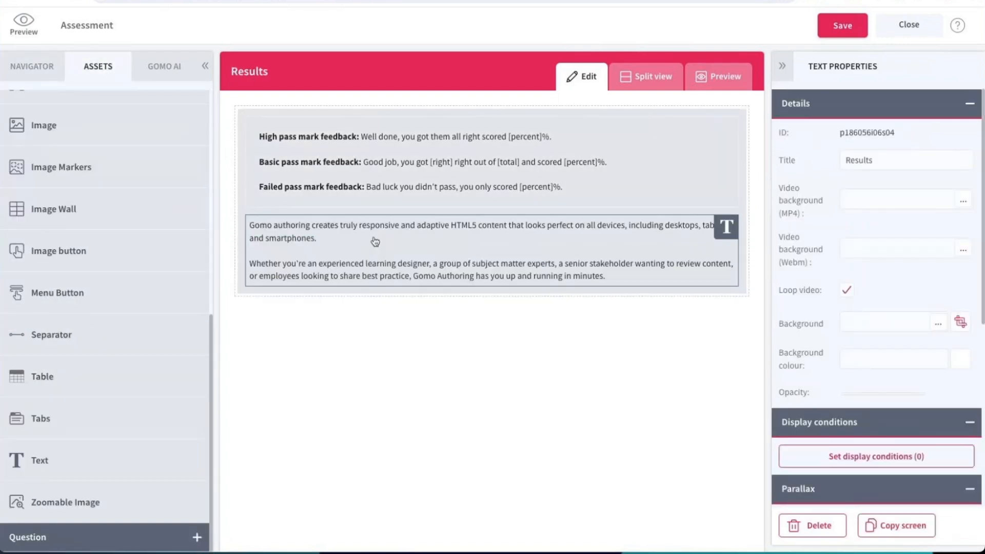
- Replace the new text asset's placeholder content with "Your answer to question 1 was"
double_click(516, 265)
key("ctrl+a")
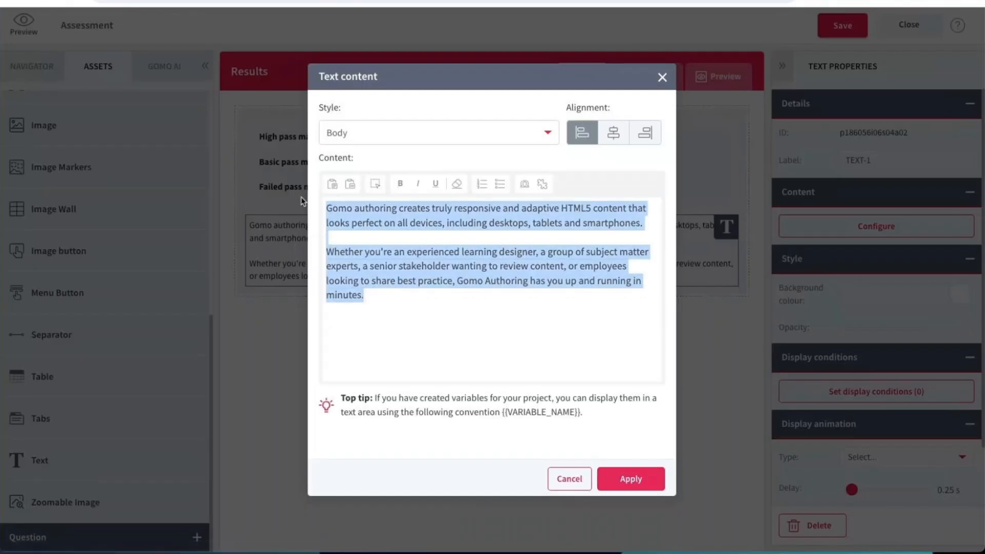
type("Your asnwer")
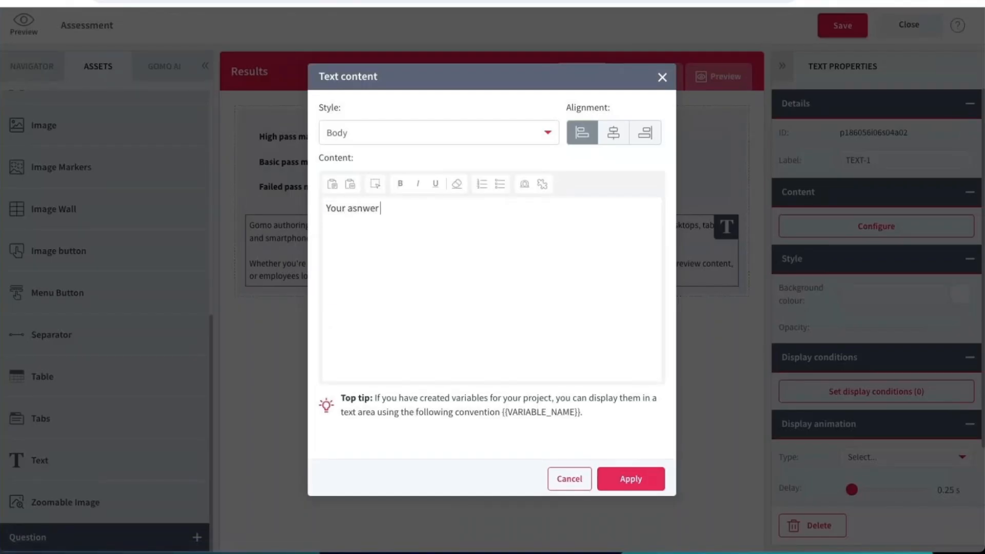
key("BackSpace")
key("BackSpace")
key("BackSpace")
key("BackSpace")
key("BackSpace")
type("nswer to question 1 was")
- Append the variable {{asset_variable.p186056i06s02a02}} to the sentence, using the copied asset ID, and apply the text content
type("{{")
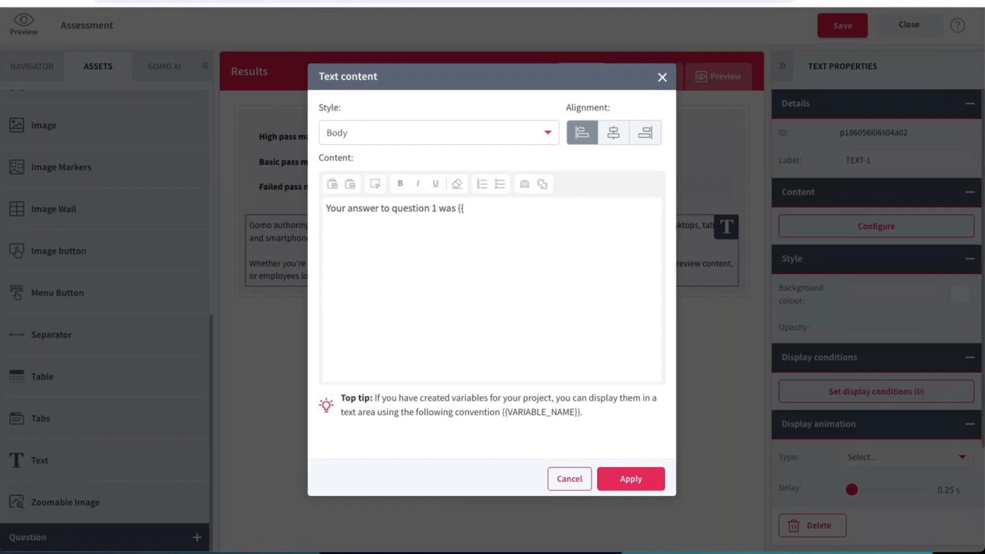
type("asset")
type("_vr")
type("aribale")
key("BackSpace")
key("BackSpace")
key("BackSpace")
key("BackSpace")
type("able.")
key("ctrl+v")
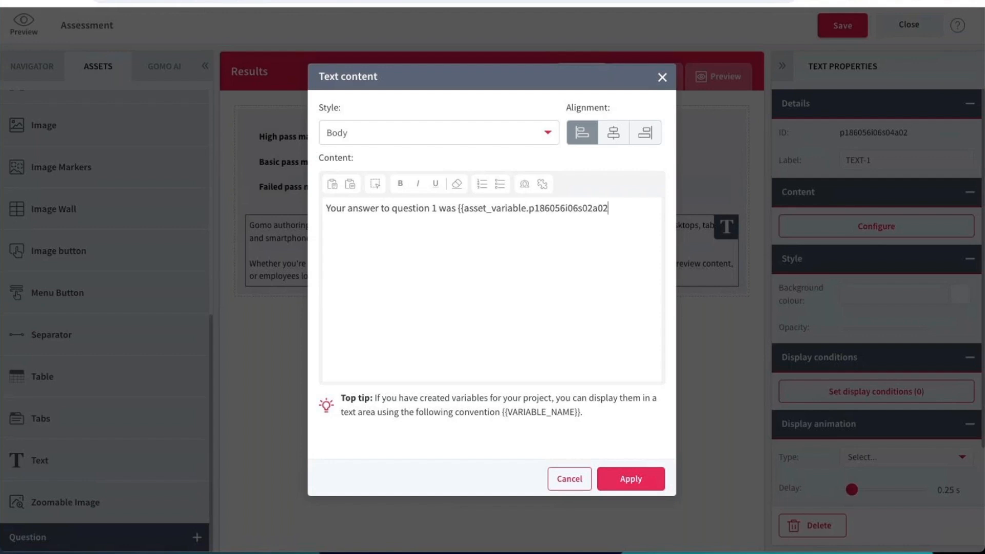
type("}}")
left_click_drag(529, 209, 607, 213)
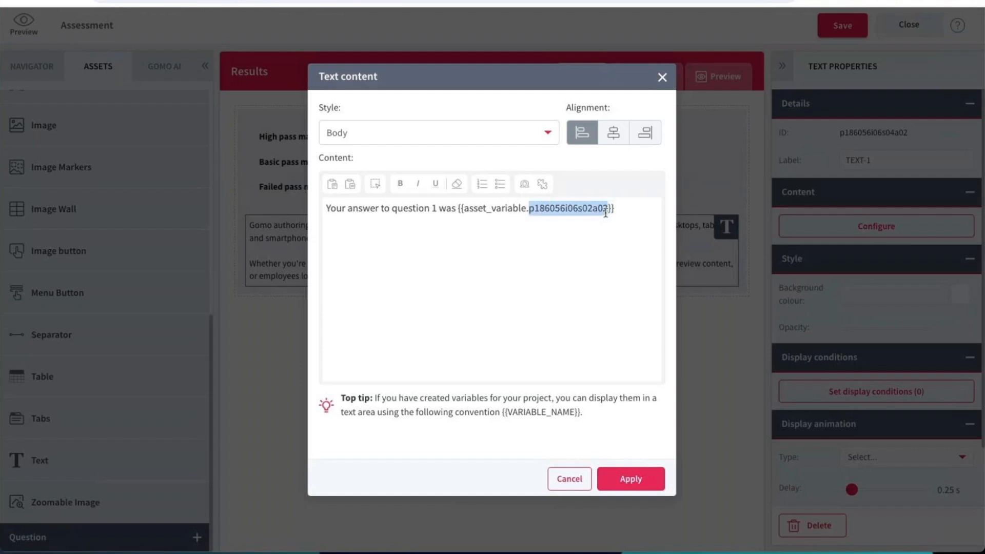
left_click(565, 268)
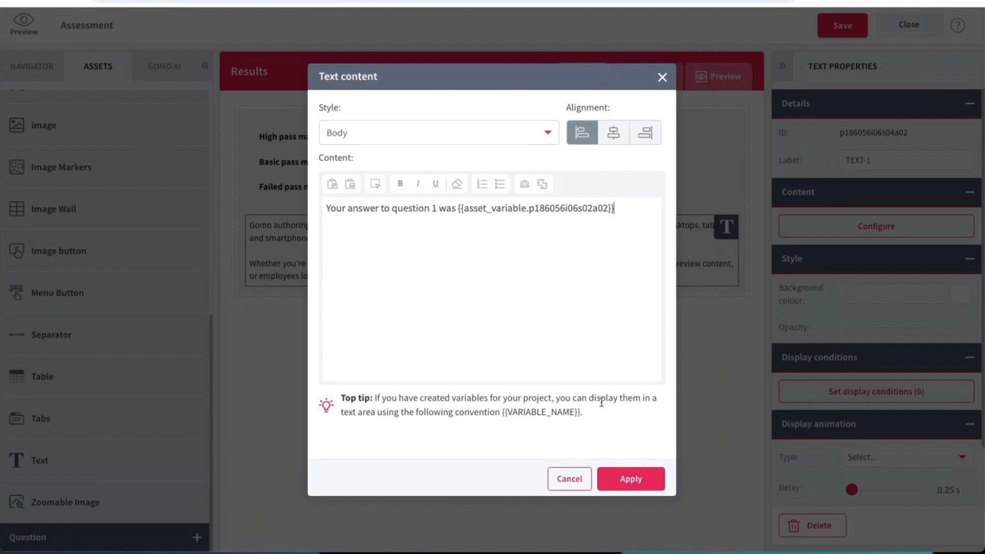
left_click(622, 481)
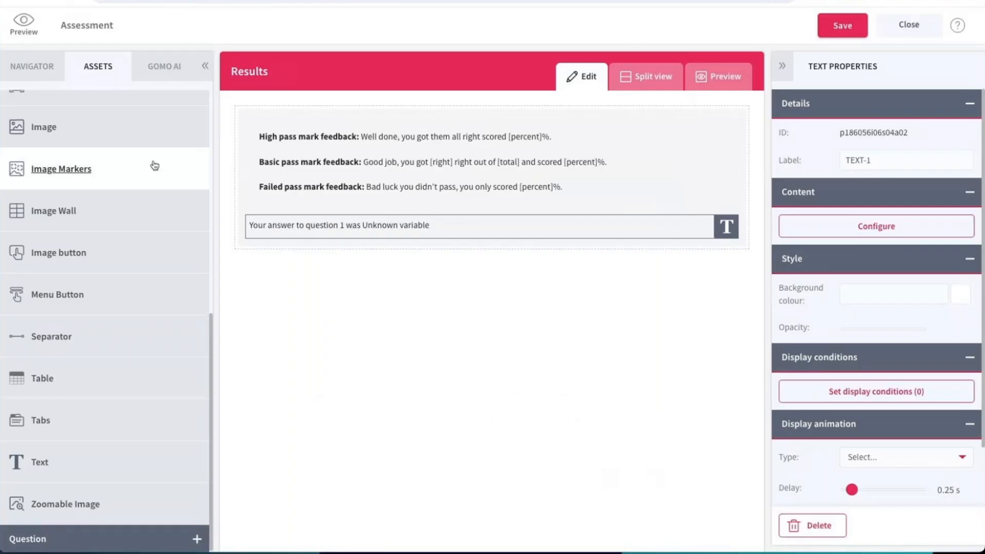
- Preview the assessment again from the Intro screen, answering the Gomo HQ question with London, UK to test the answer variable
scroll(152, 163, "up", 10)
left_click(30, 65)
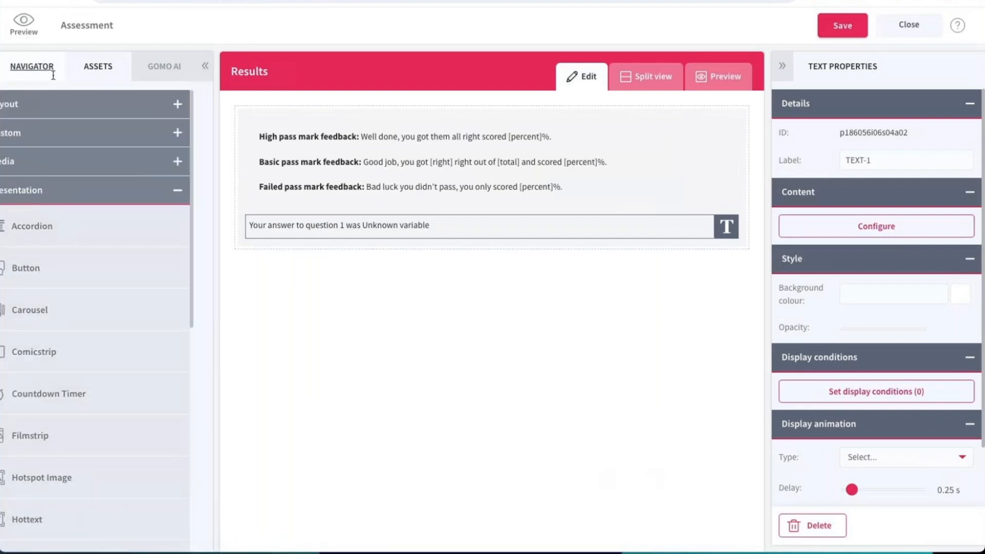
left_click(54, 150)
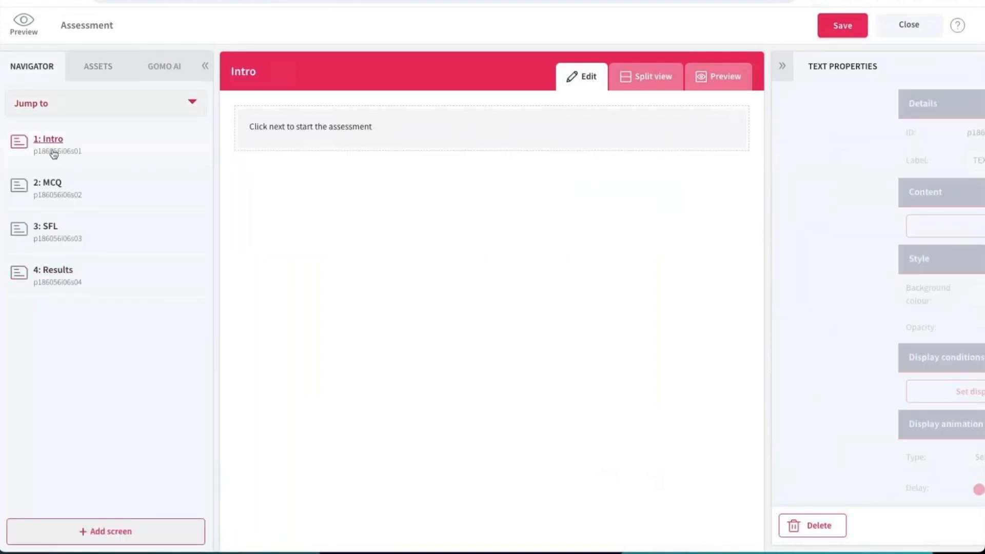
left_click(727, 80)
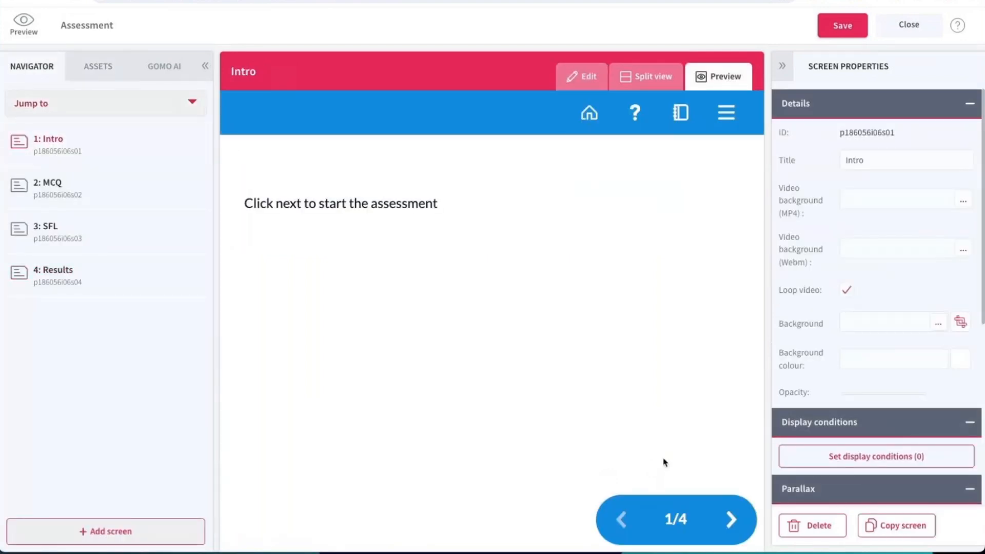
left_click(730, 521)
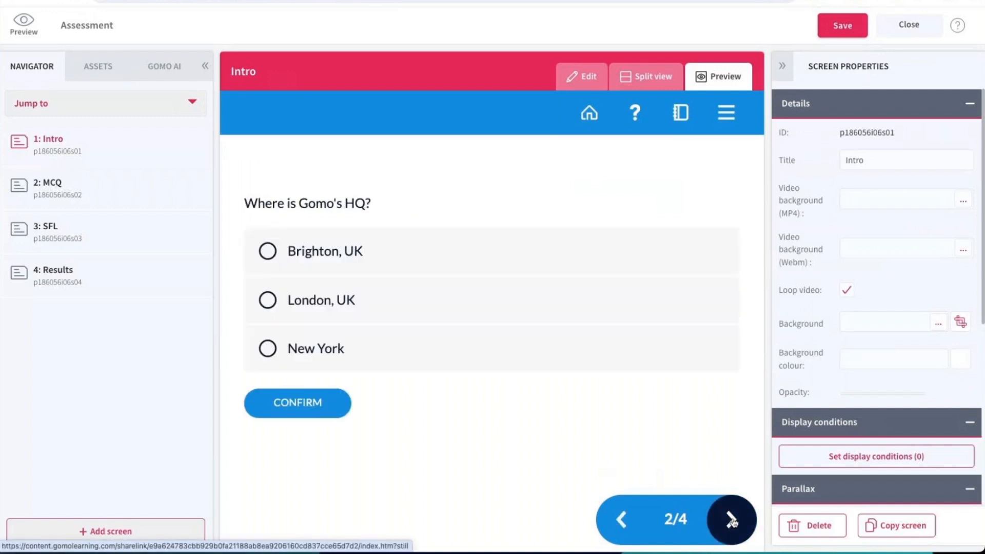
left_click(267, 301)
left_click(321, 405)
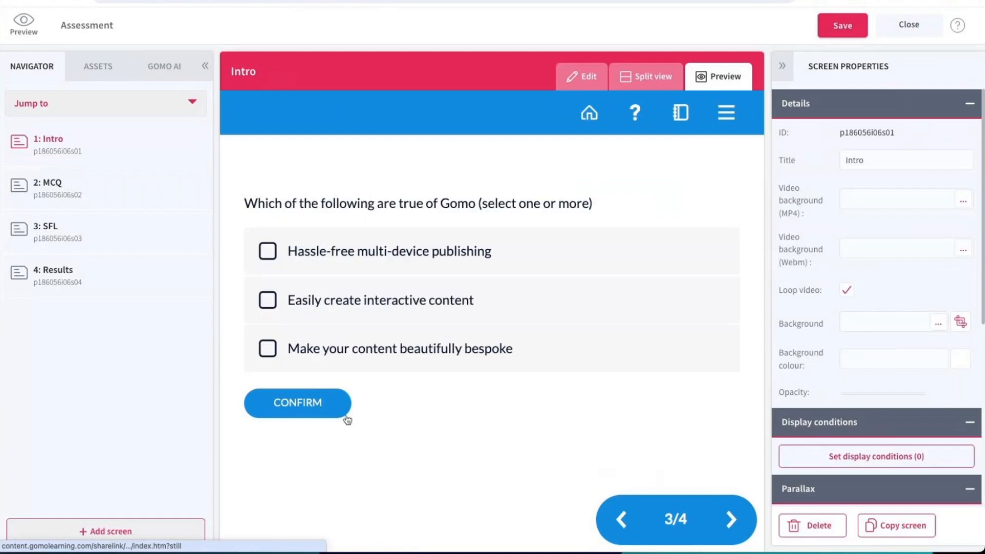
- Submit all three Gomo statements in the second question to check the answer text on the Results screen
left_click(267, 250)
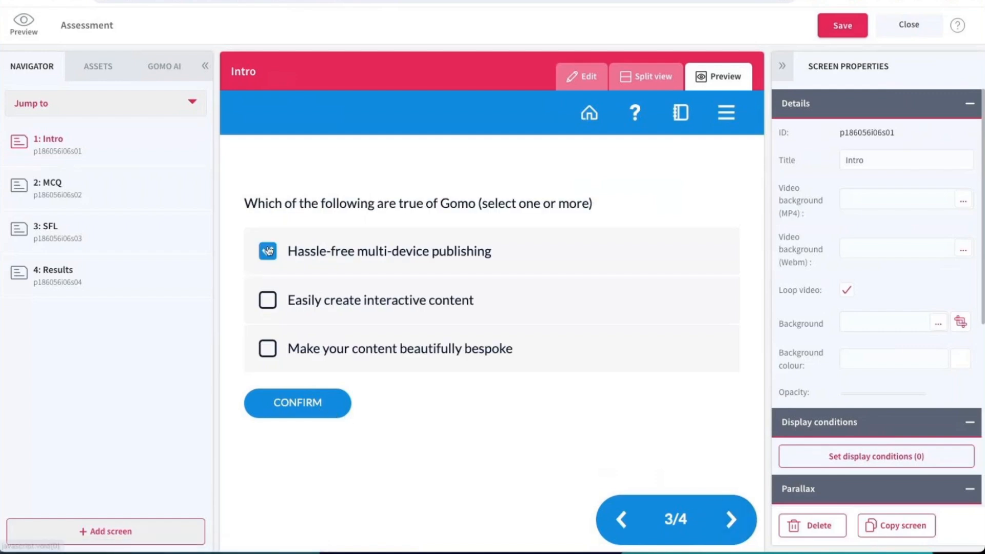
left_click(267, 299)
left_click(267, 349)
left_click(334, 411)
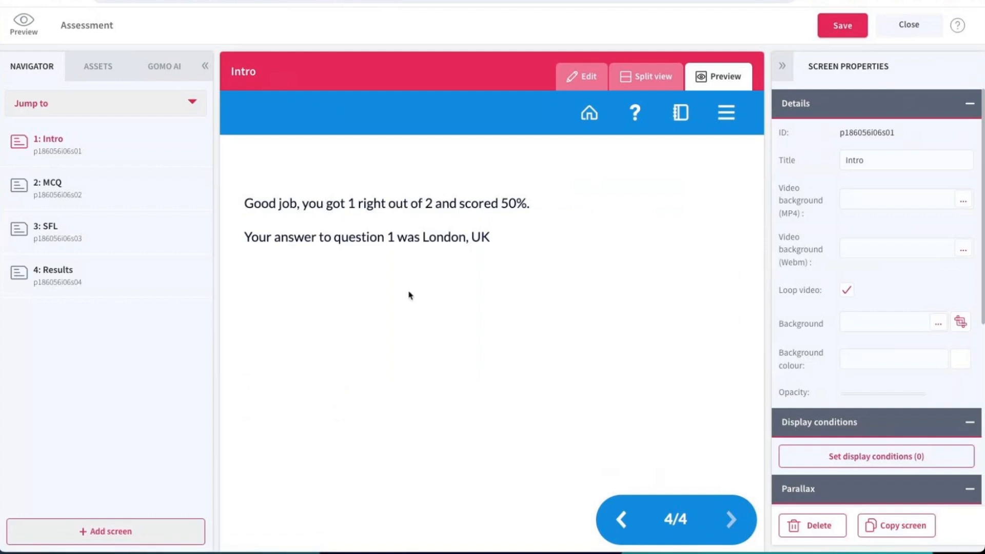
- Append "and that was right" to the question 1 answer text on the Results screen and apply the content
left_click_drag(423, 241, 494, 248)
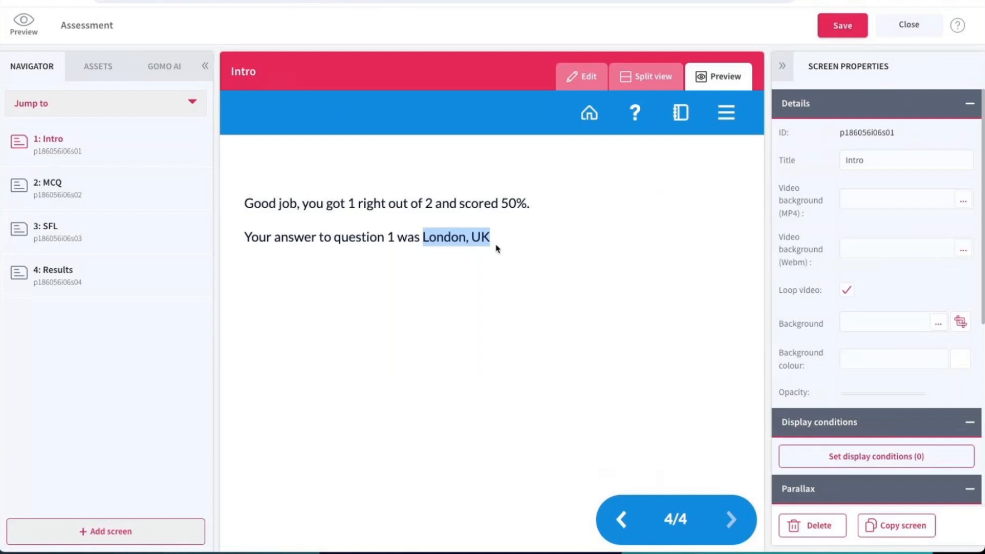
left_click(464, 310)
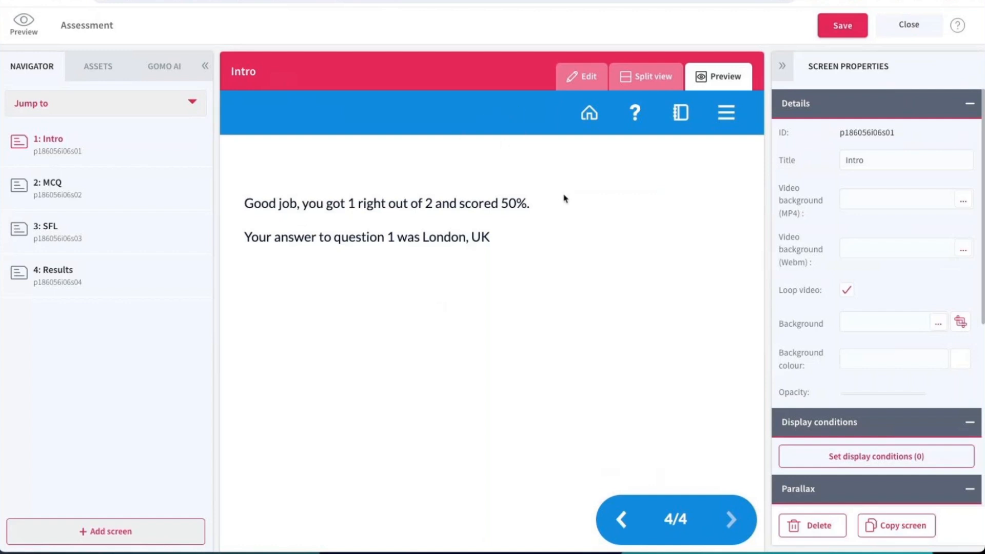
left_click(574, 73)
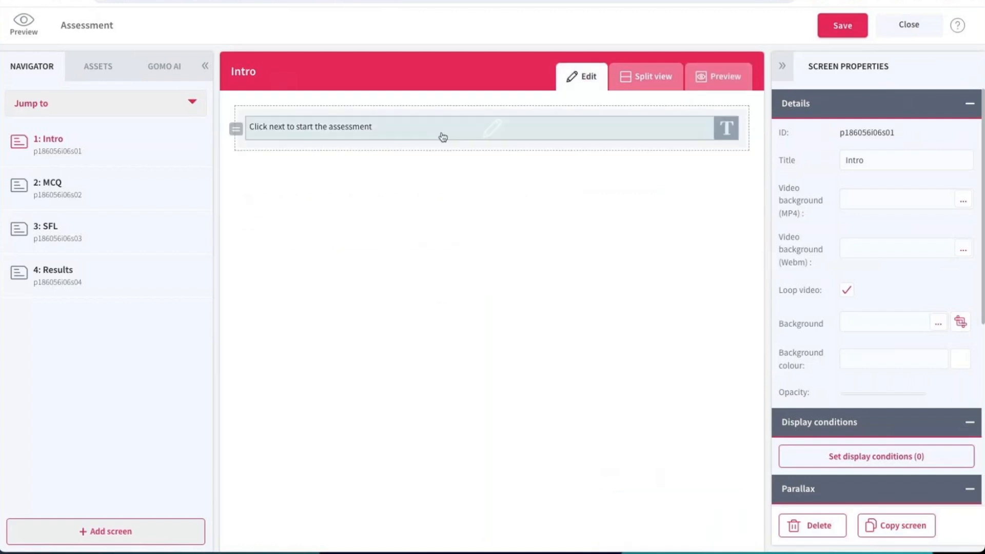
left_click(56, 272)
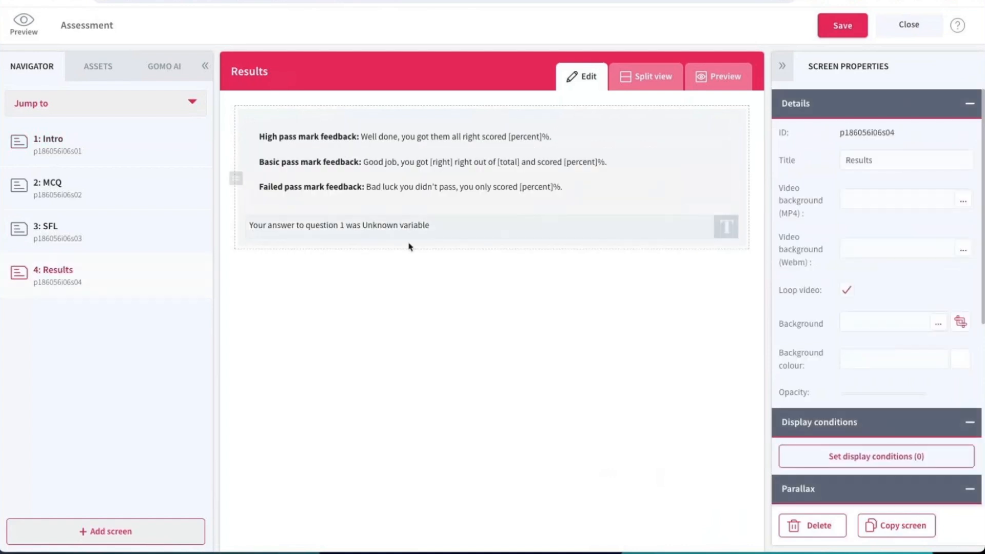
left_click(436, 229)
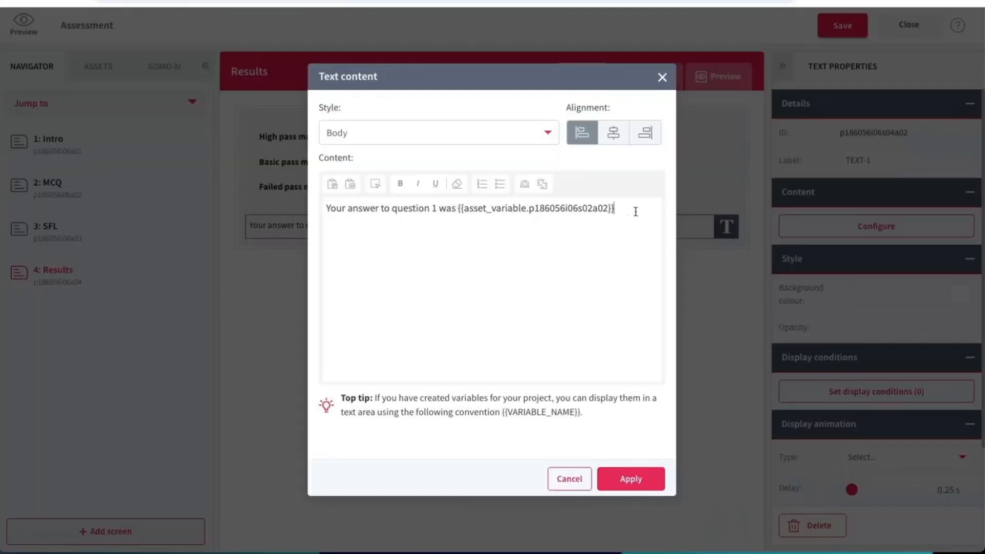
type("and that was right")
left_click(631, 479)
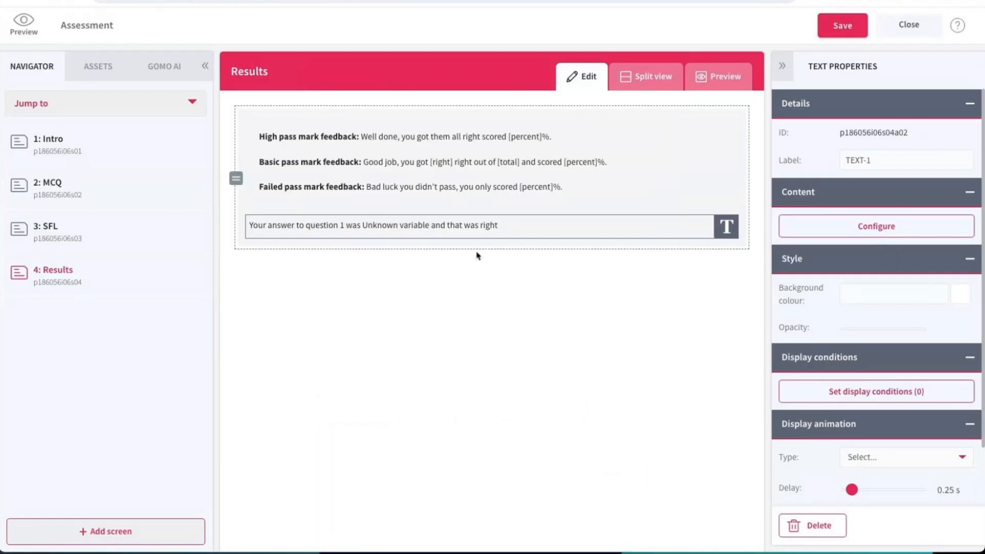
- Add a second Text asset below the question 1 answer text on the Results screen
left_click(98, 66)
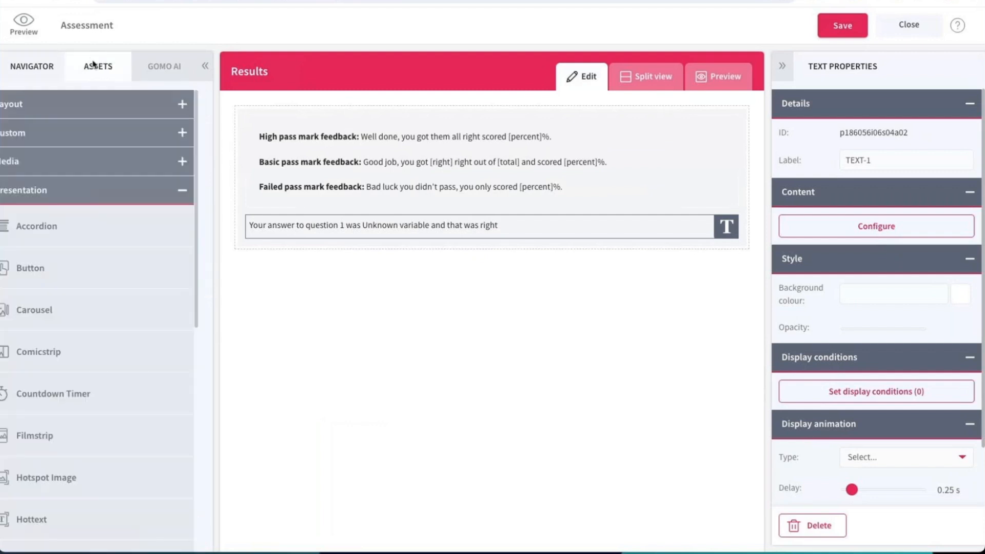
scroll(166, 469, "down", 5)
left_click_drag(41, 460, 365, 285)
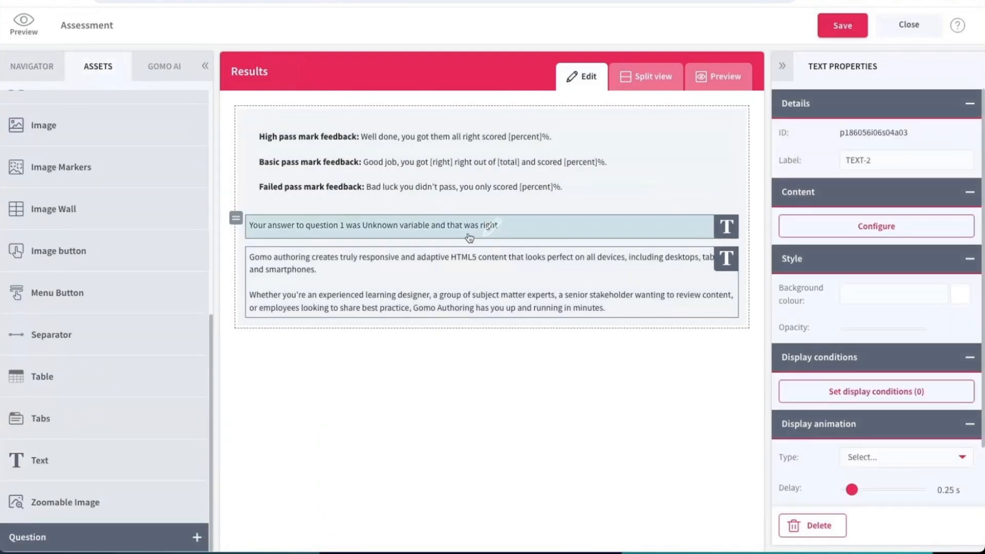
- Copy the full sentence with its variable from the first answer text and paste it over the new text asset's placeholder content
double_click(470, 233)
left_click_drag(395, 233, 304, 208)
key("ctrl+c")
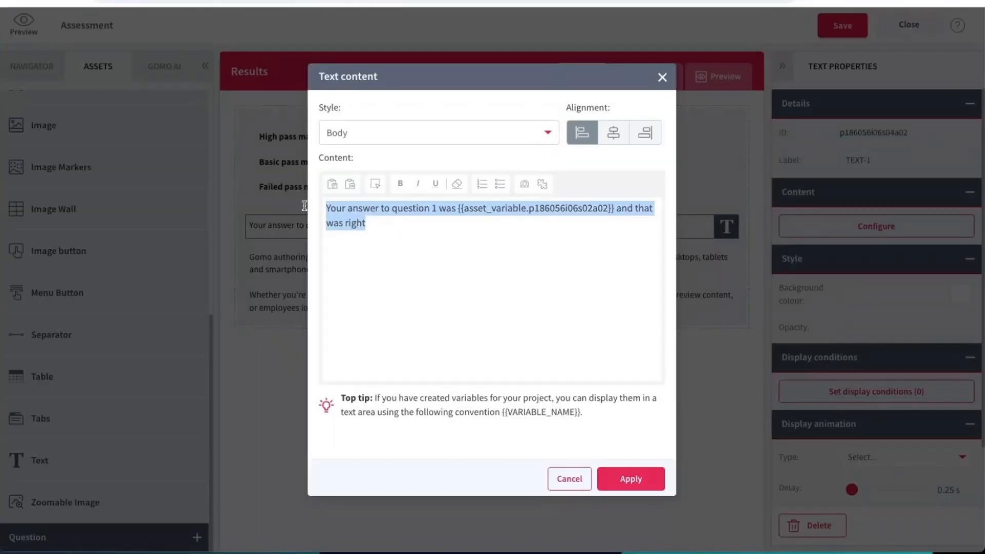
left_click(633, 484)
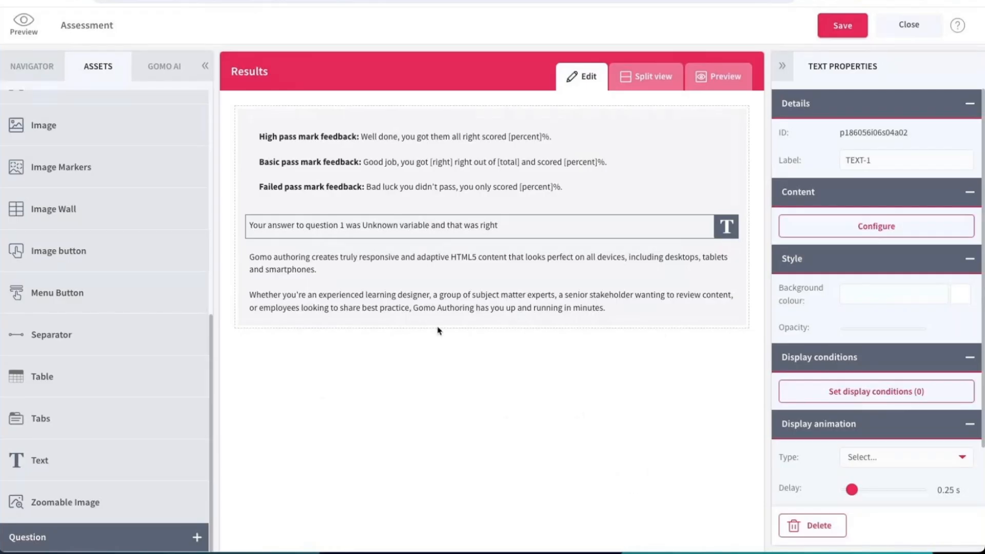
left_click(436, 305)
double_click(436, 305)
key("ctrl+a")
key("ctrl+v")
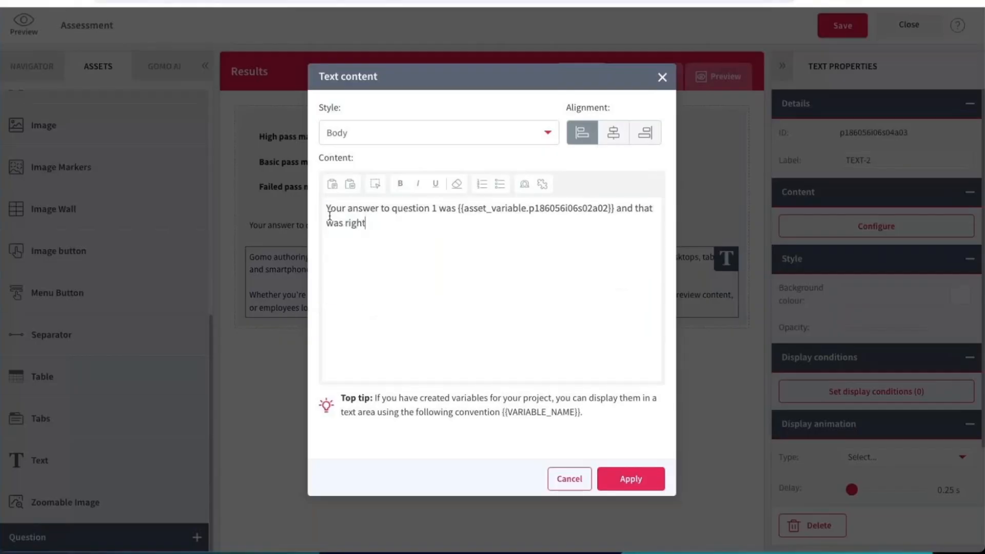
- Change "right" to "wrong" in the second answer text and apply the content
double_click(356, 223)
type("wrong")
left_click(631, 480)
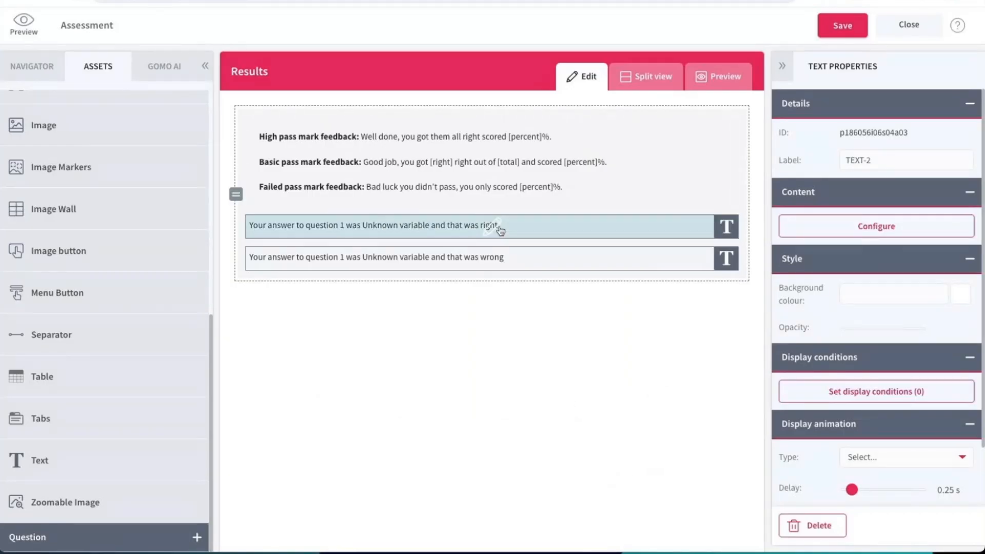
- Copy the correct answer text "Brighton, UK" from the multiple choice question on the MCQ screen
left_click(529, 232)
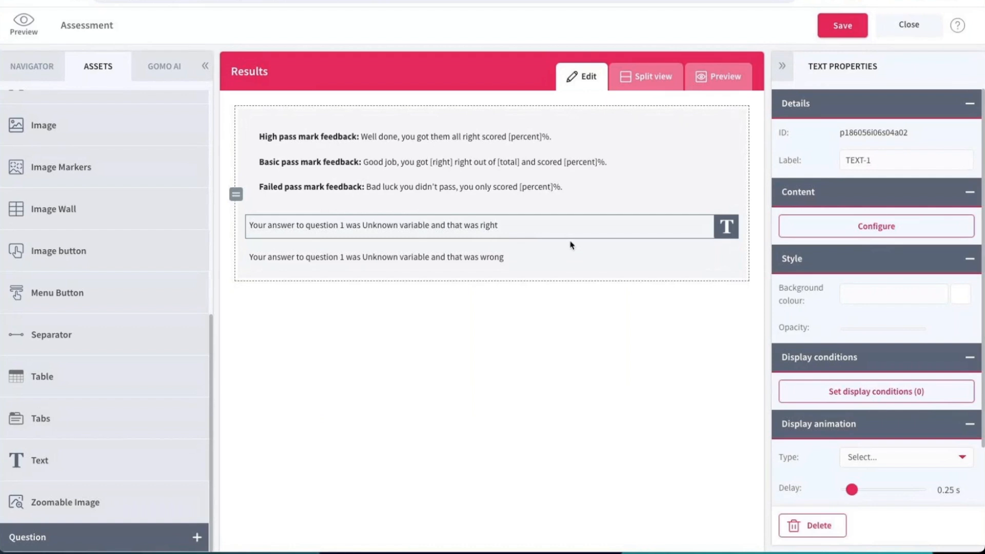
left_click(409, 262)
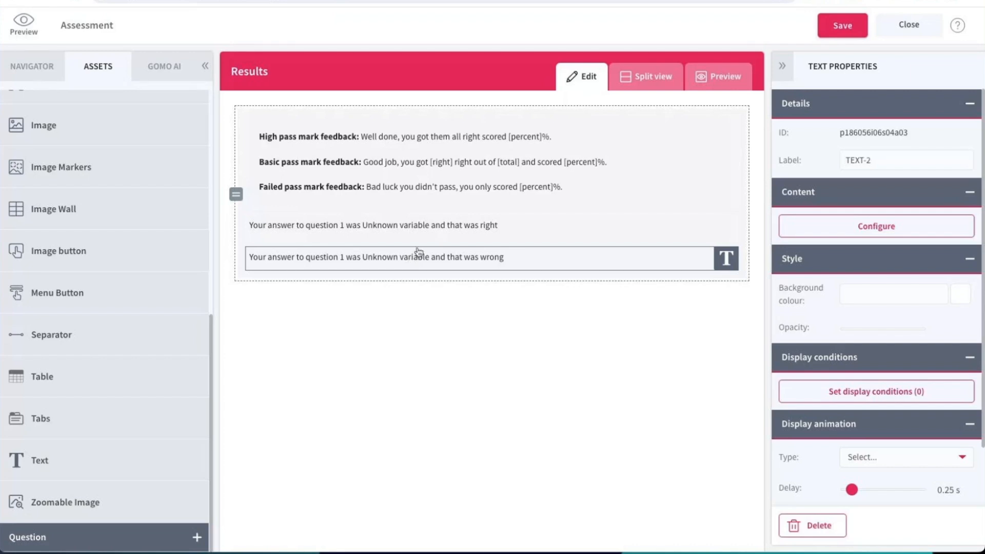
left_click(454, 232)
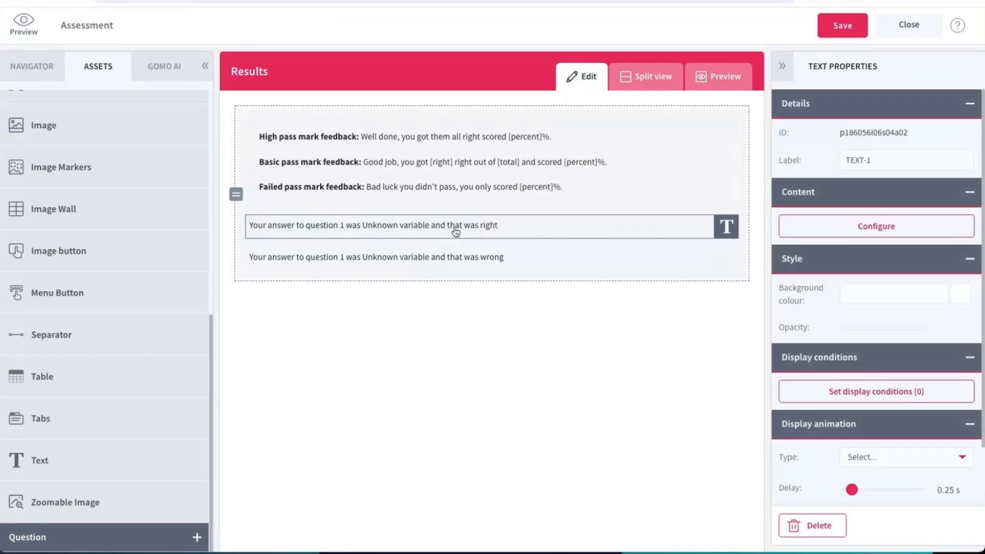
left_click(32, 66)
left_click(78, 185)
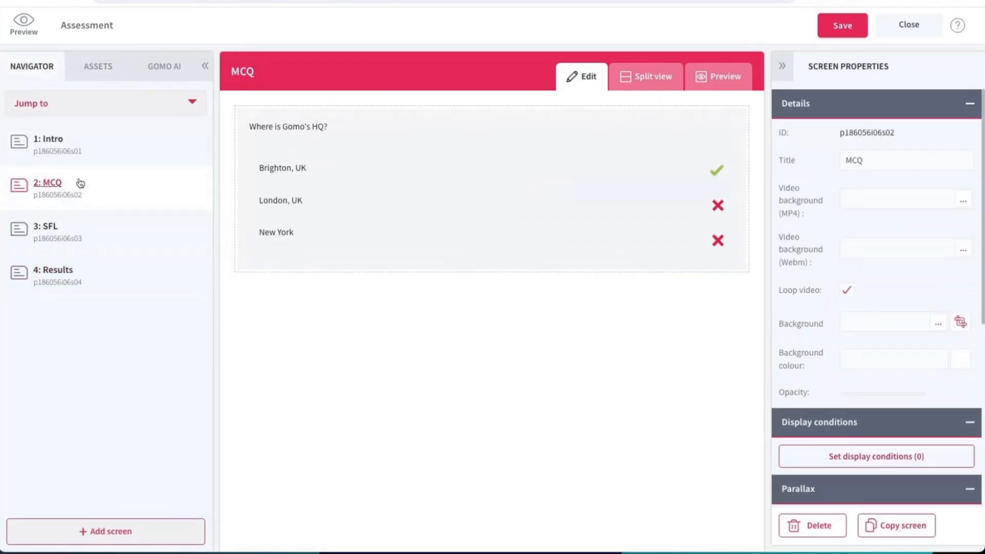
double_click(446, 191)
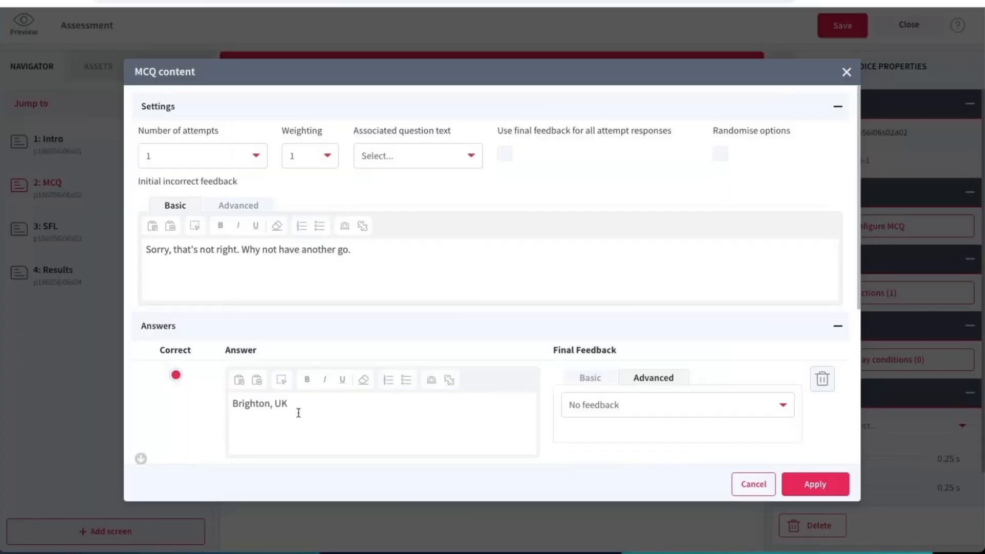
left_click_drag(304, 403, 224, 398)
key("ctrl+c")
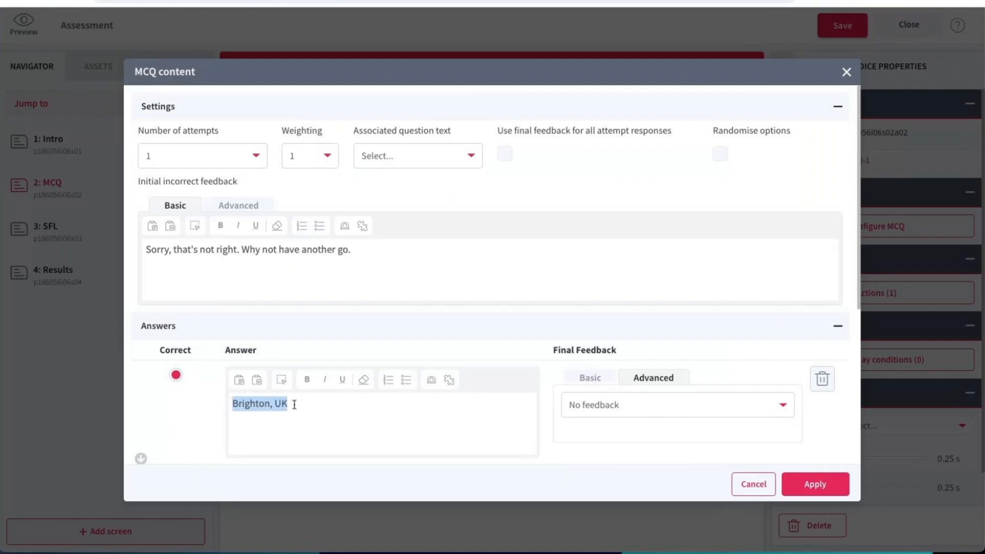
left_click(838, 483)
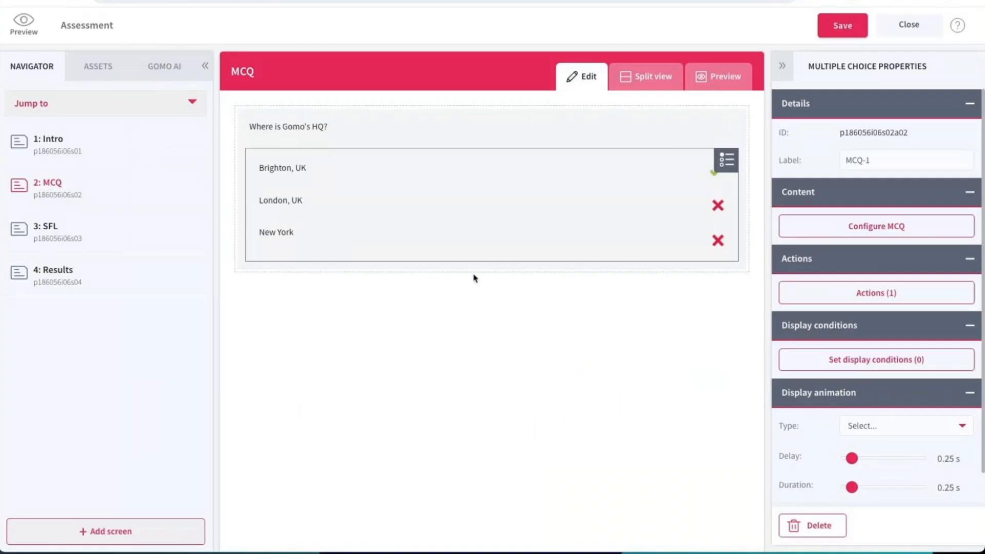
- Add a Custom variable display condition equal to "Brighton, UK" to the "that was right" text on the Results screen and update it
left_click(61, 272)
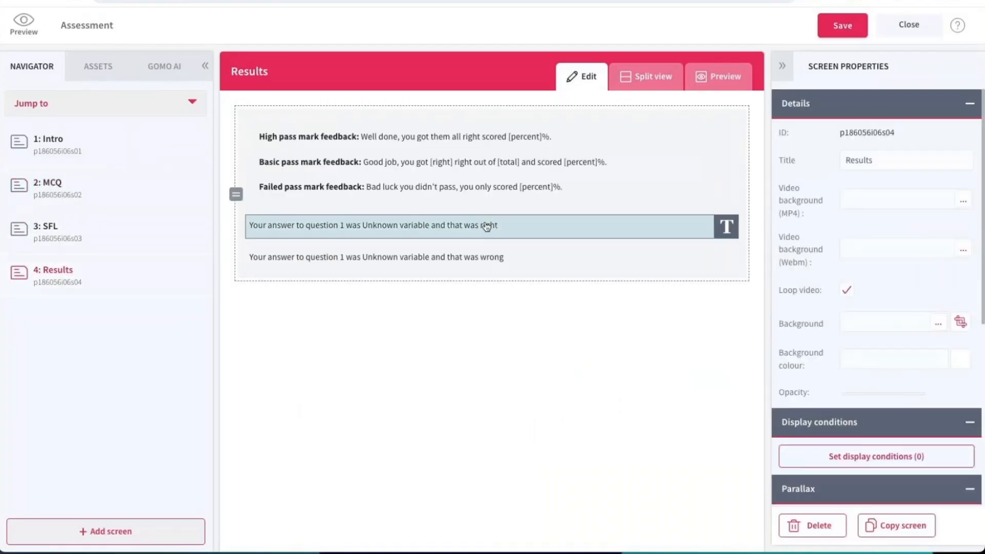
left_click(487, 226)
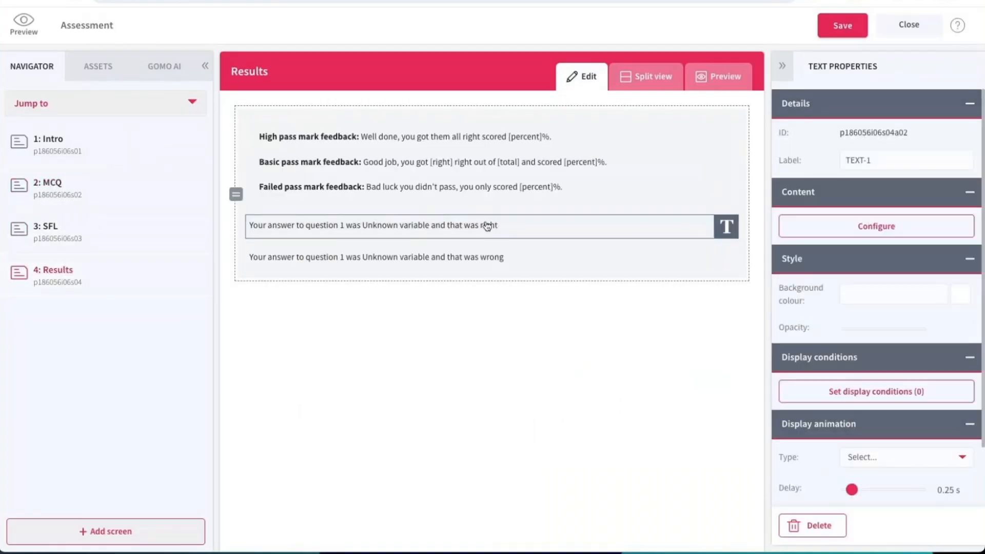
left_click(845, 393)
left_click(365, 250)
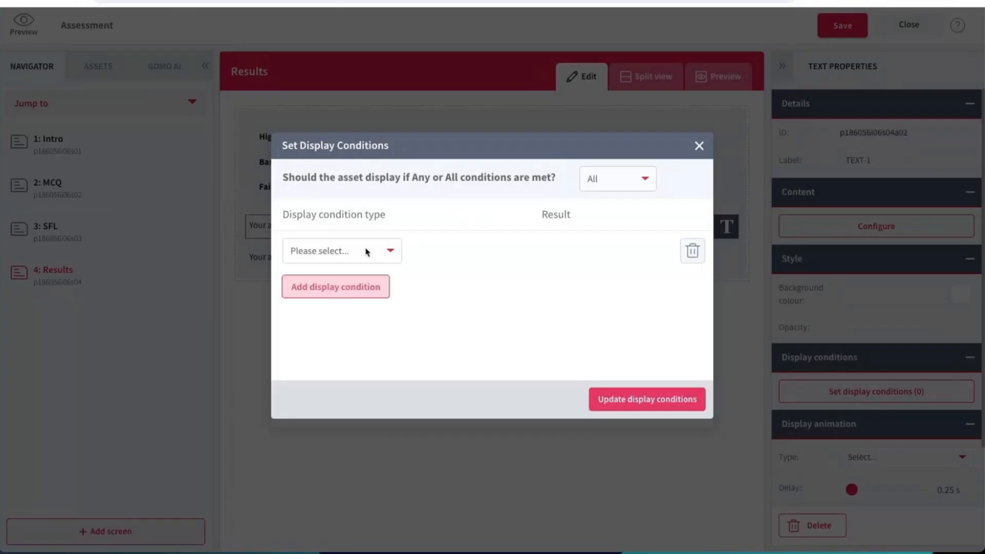
left_click(367, 250)
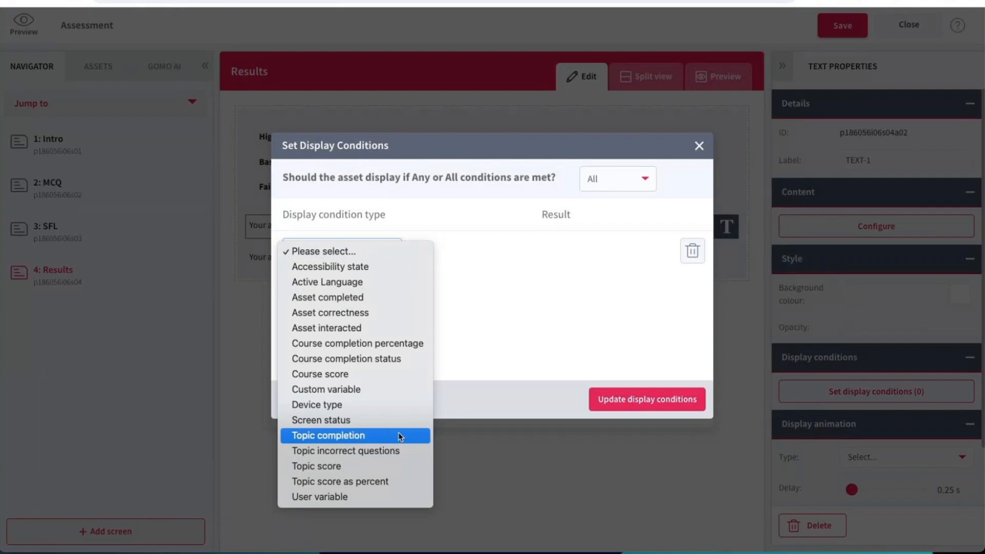
left_click(379, 391)
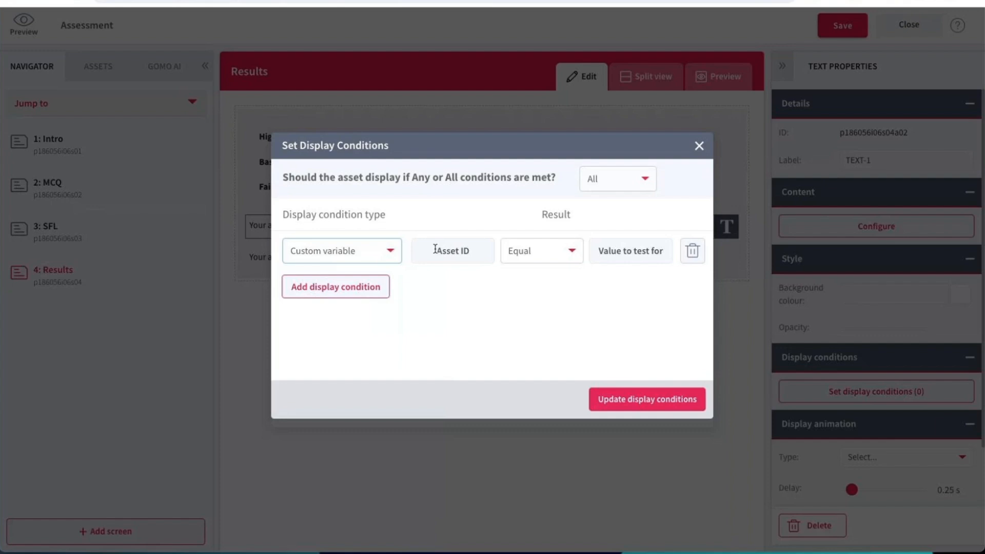
left_click(599, 250)
left_click_drag(599, 250, 650, 261)
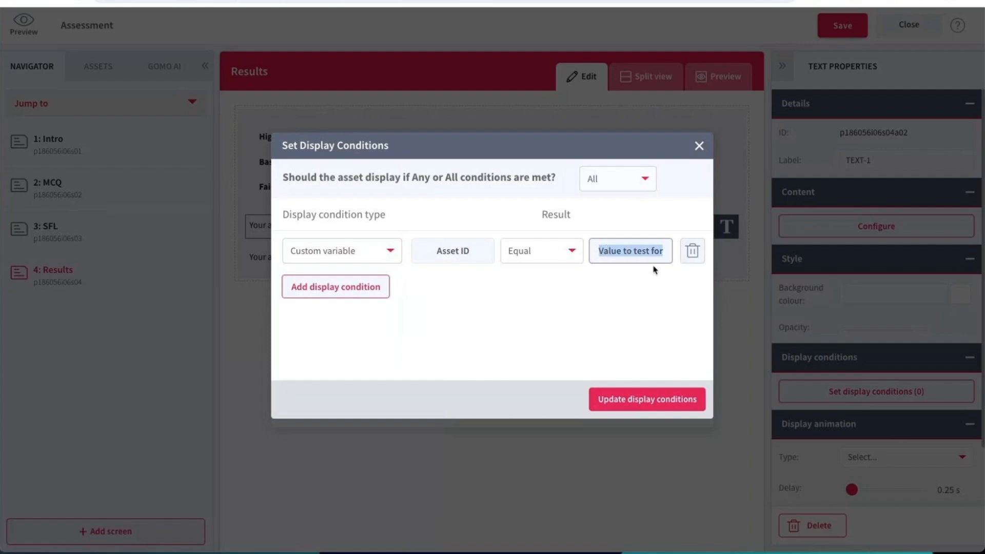
key("ctrl+v")
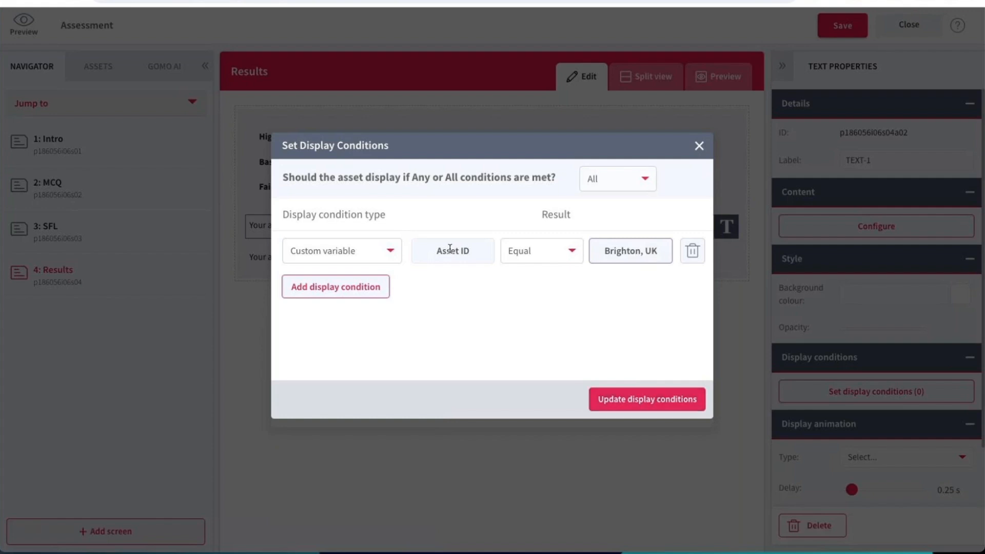
left_click(631, 404)
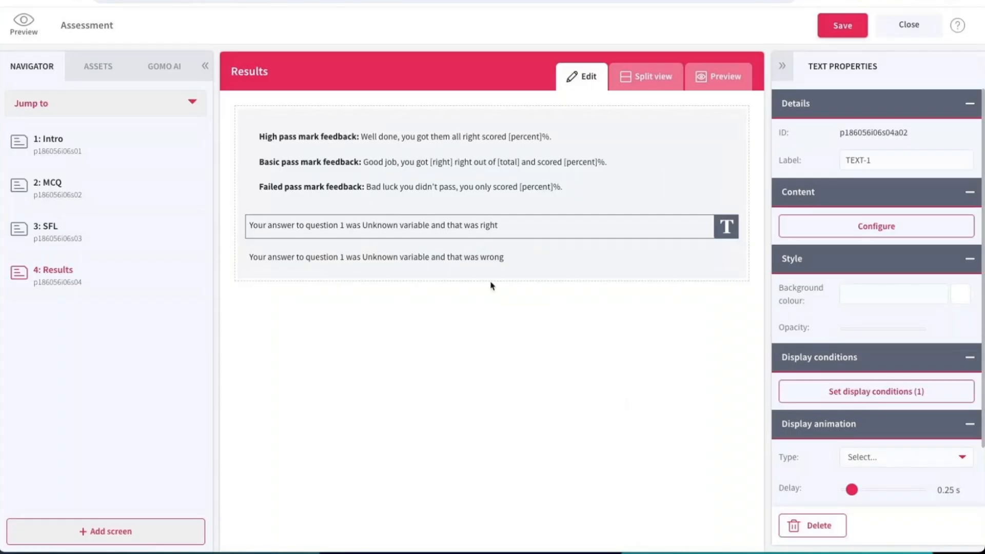
- Copy the asset ID p186056i06s02a02 from the variable in the "that was right" text
double_click(439, 230)
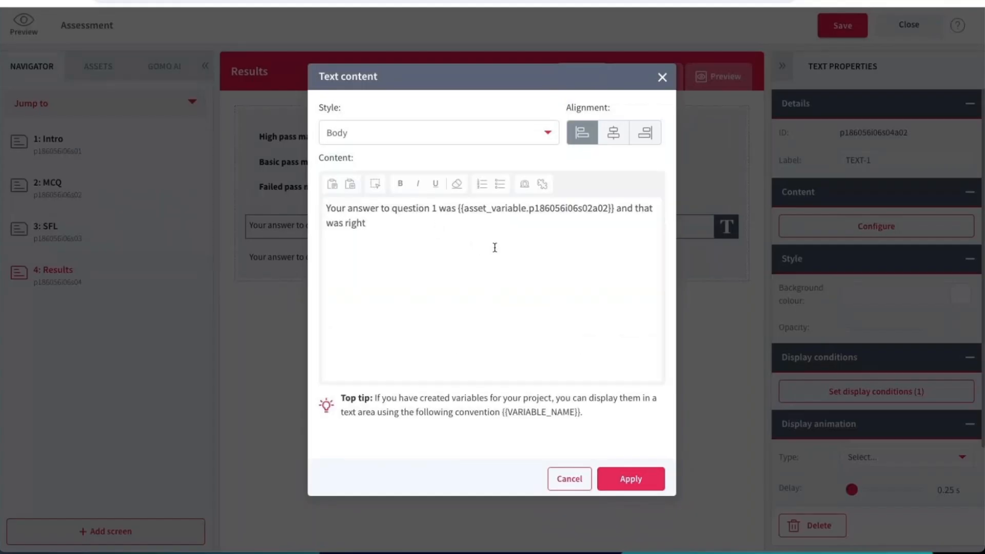
left_click_drag(528, 208, 605, 210)
key("ctrl+c")
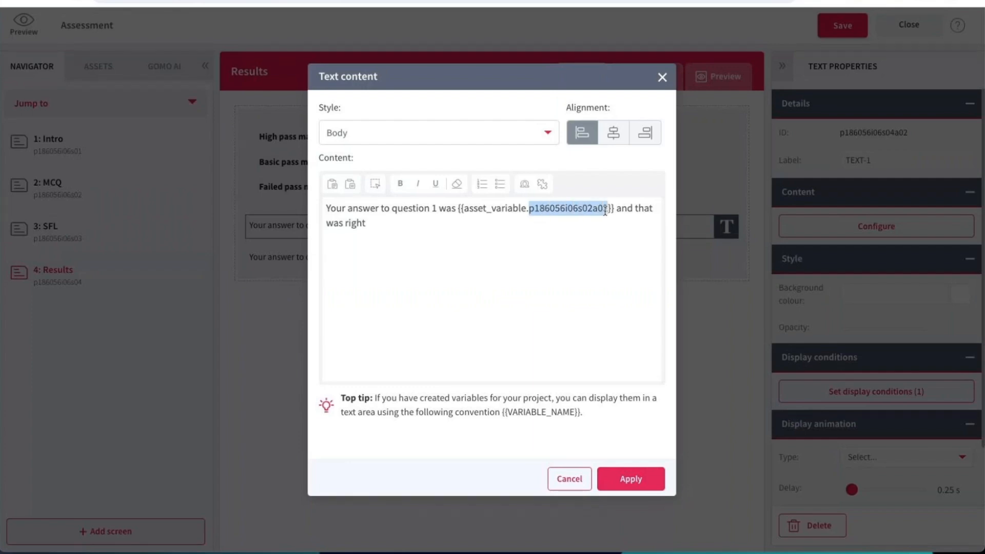
left_click(631, 479)
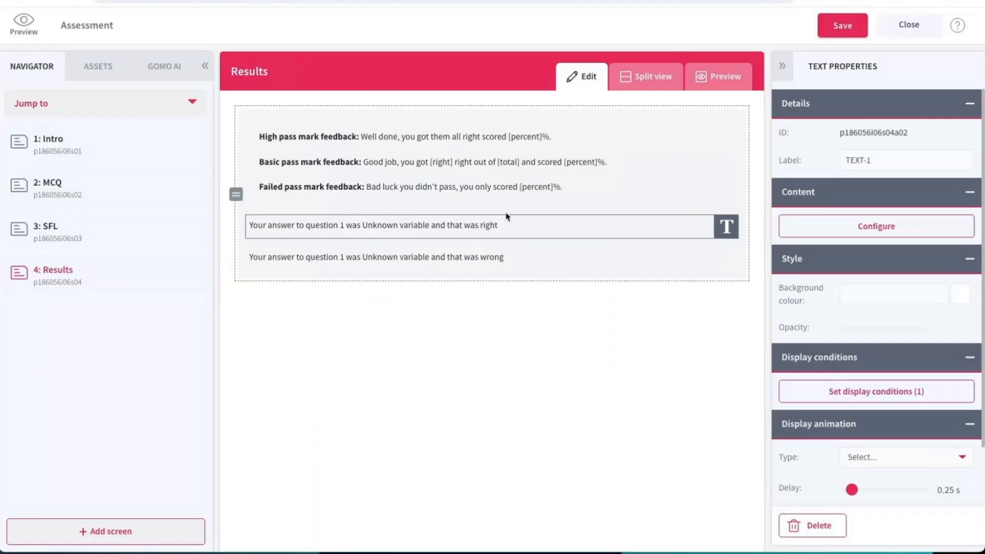
- Fill the display condition's Asset ID with the copied p186056i06s02a02 and update the display conditions
left_click(888, 392)
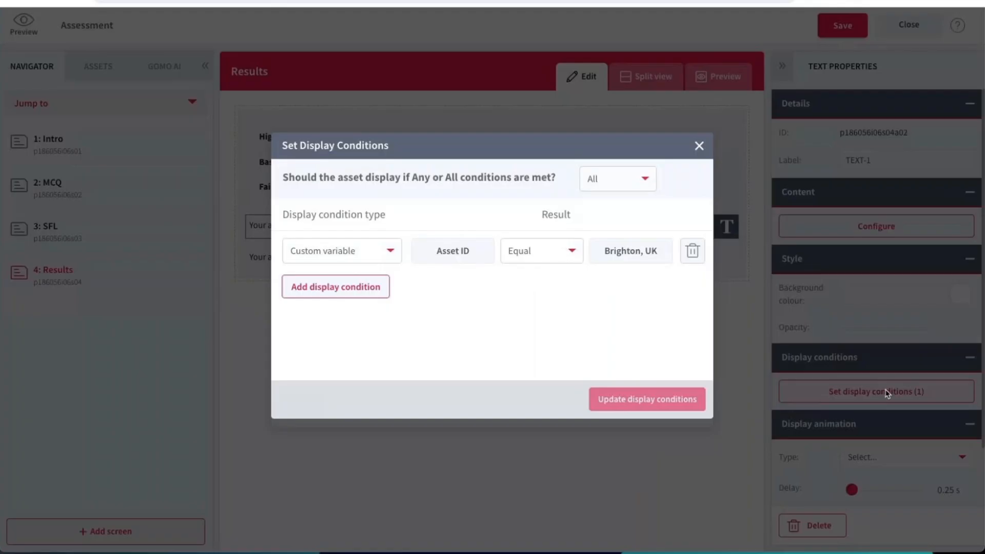
left_click(433, 245)
key("ctrl+v")
left_click_drag(485, 251, 410, 252)
key("ctrl+c")
left_click(440, 252)
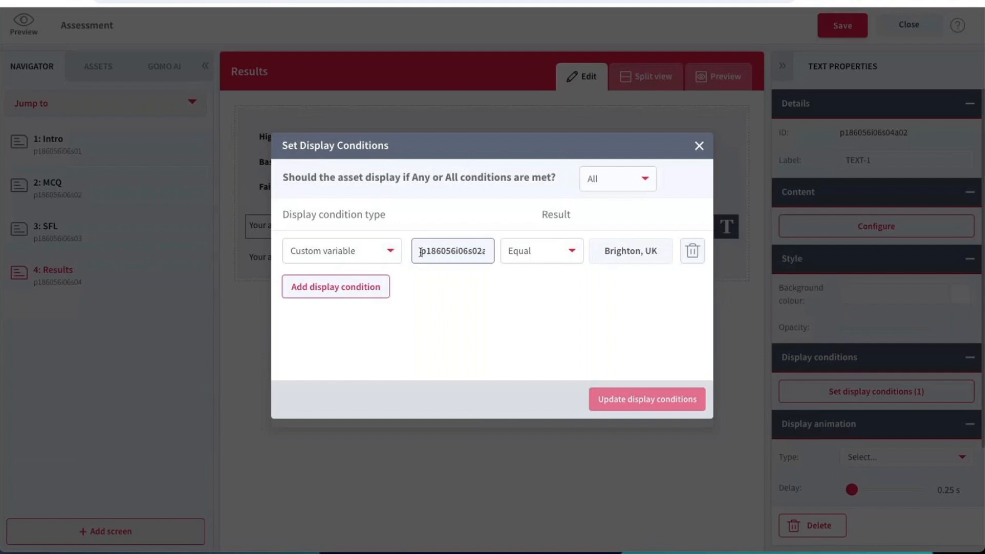
left_click_drag(420, 251, 492, 253)
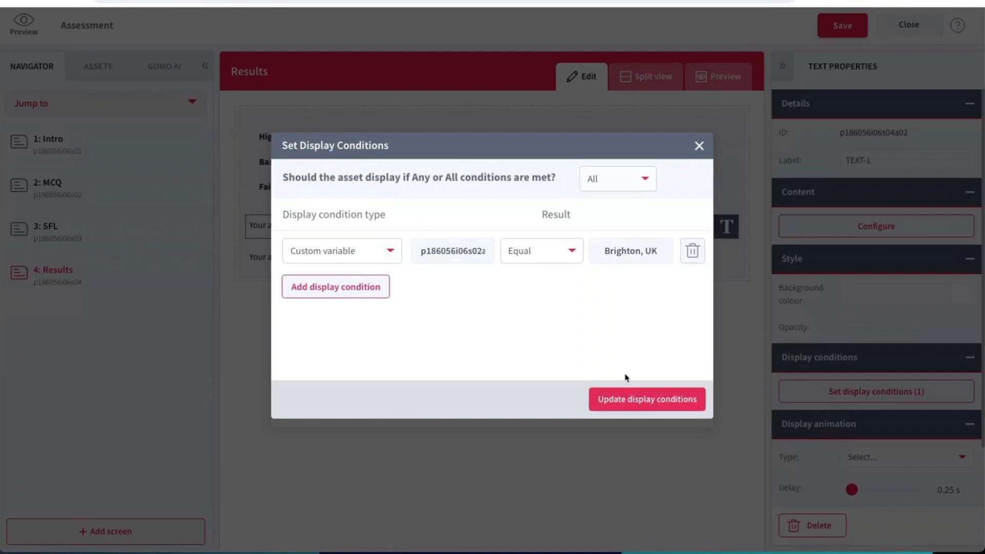
left_click(630, 398)
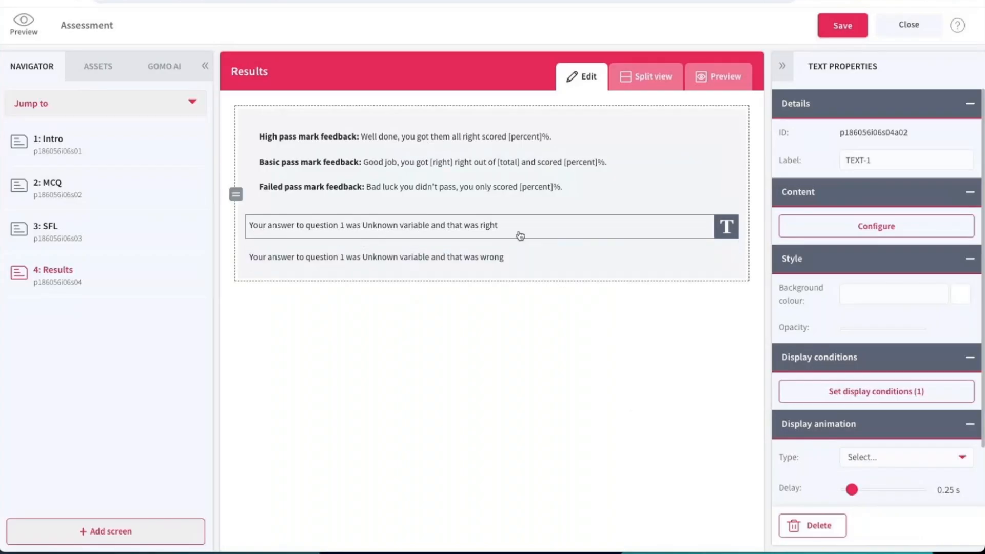
- Add a Custom variable display condition to the "that was wrong" text on the Results screen
left_click(506, 258)
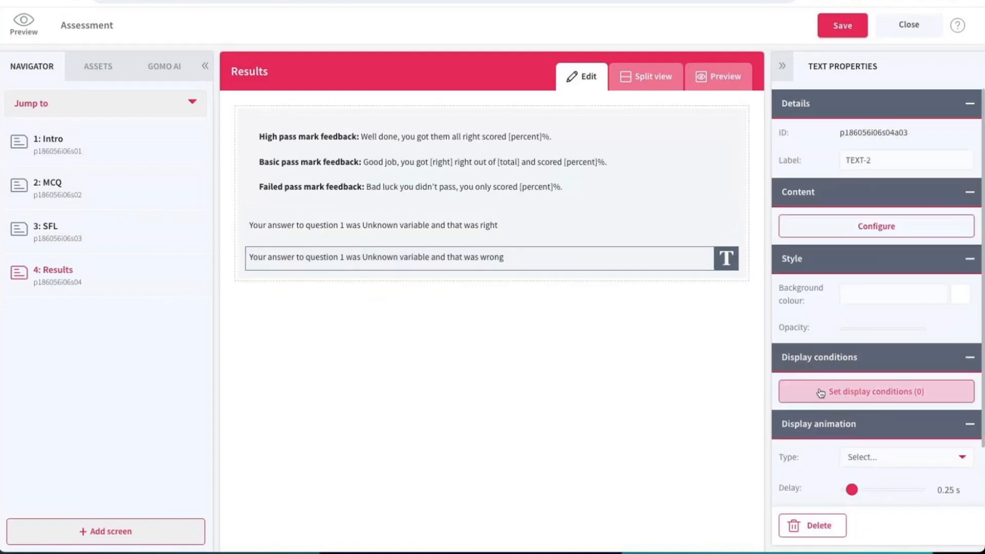
left_click(876, 391)
left_click(335, 261)
left_click(336, 253)
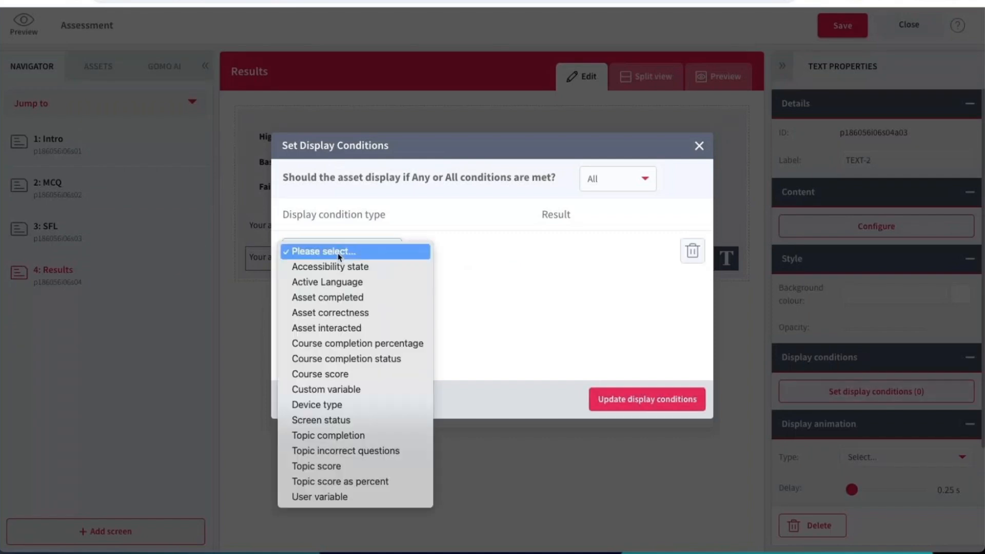
left_click(366, 394)
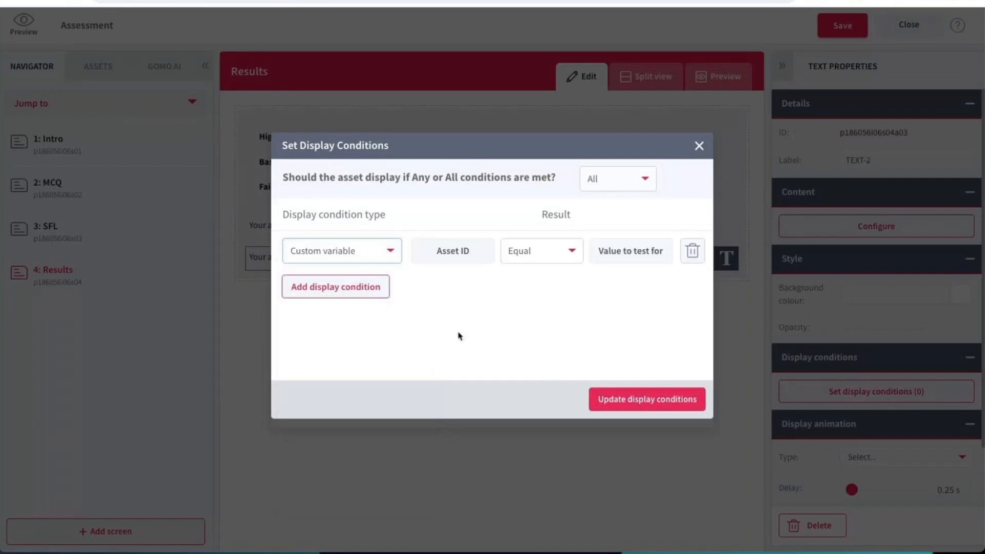
- Fill the Asset ID of the "that was wrong" text's display condition with the copied p186056i06s02a02
left_click(449, 250)
left_click_drag(476, 250, 416, 246)
key("ctrl+v")
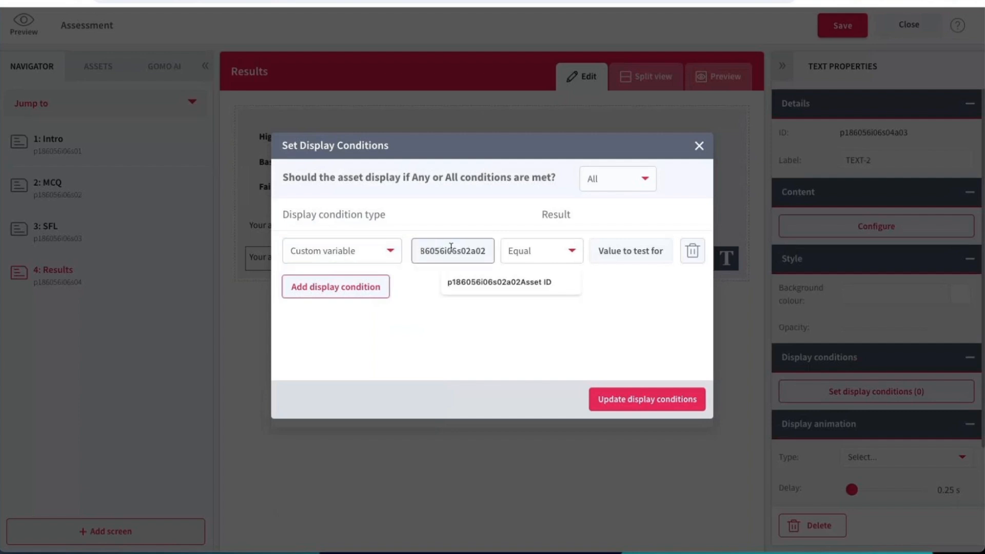
left_click(434, 251)
left_click_drag(444, 252, 396, 252)
left_click(414, 339)
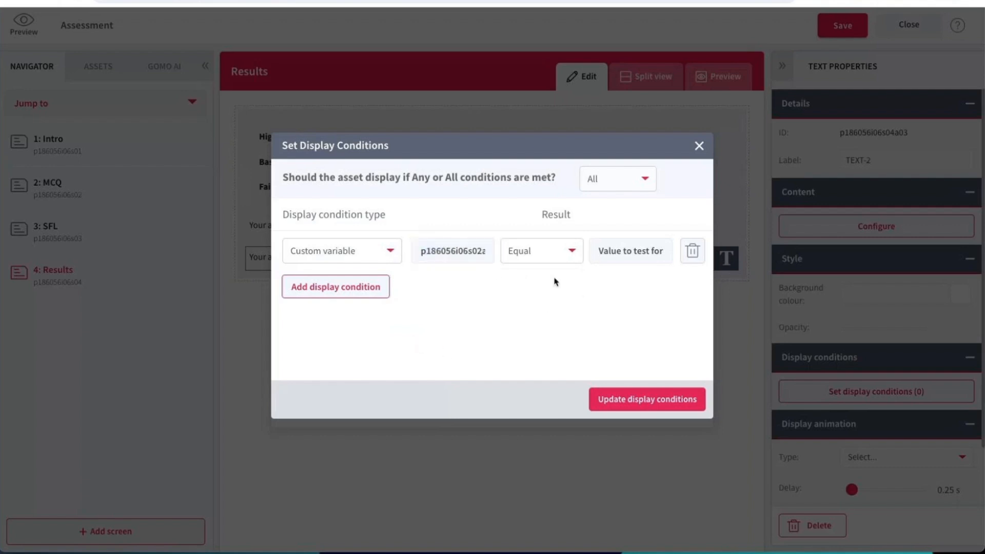
- Set the condition's comparison to Not equal and update the display conditions
left_click(574, 252)
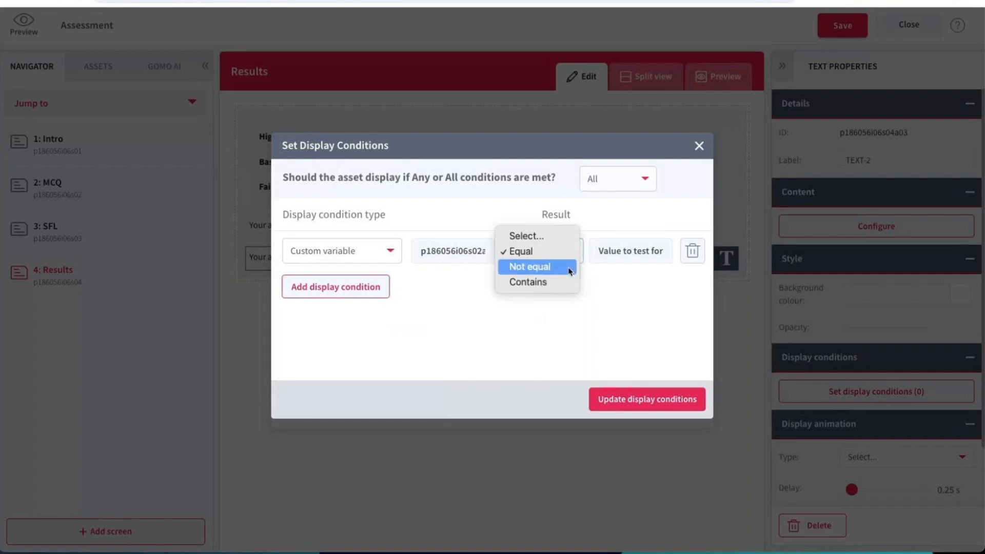
left_click(568, 268)
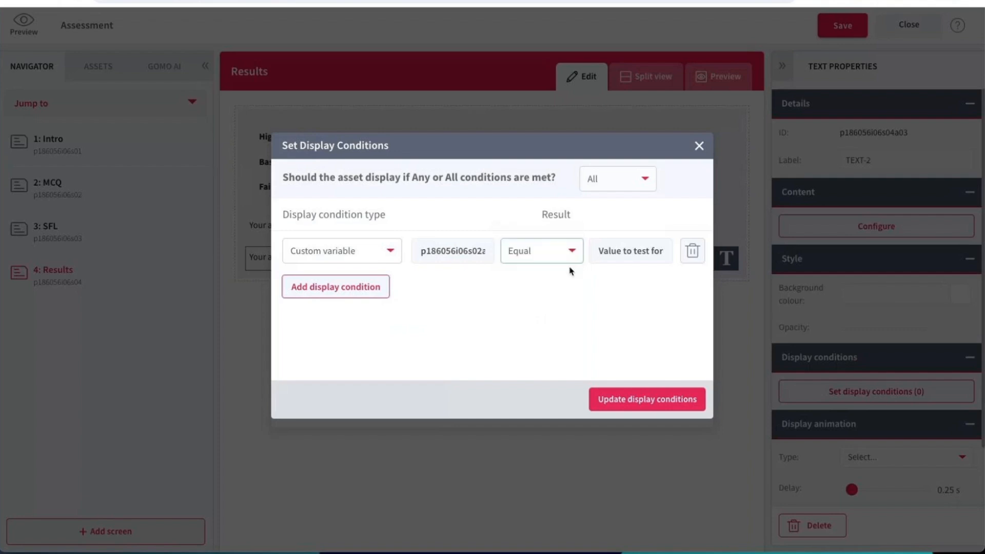
left_click(638, 402)
- Copy the test value "Brighton, UK" from the display condition of the "that was right" text and close the dialog
double_click(506, 224)
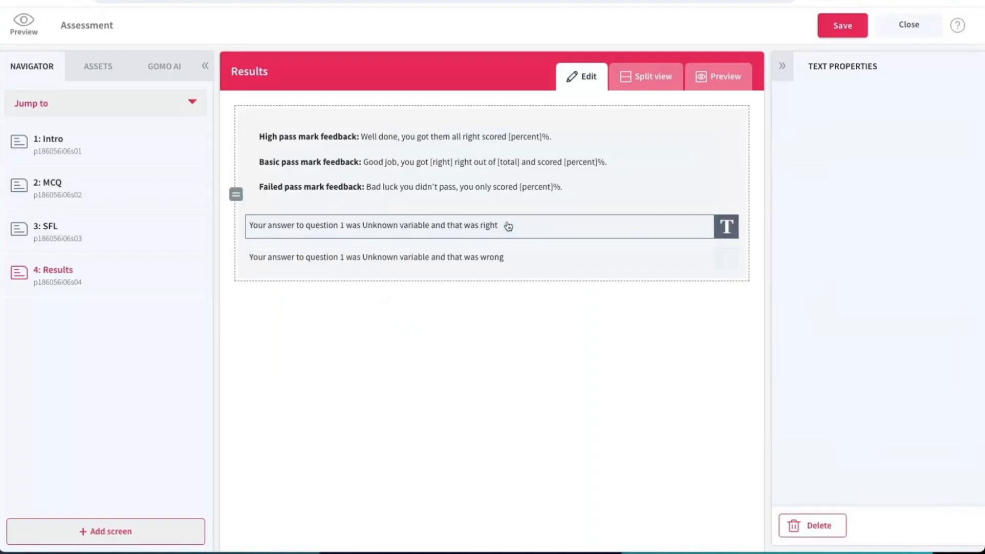
left_click(662, 77)
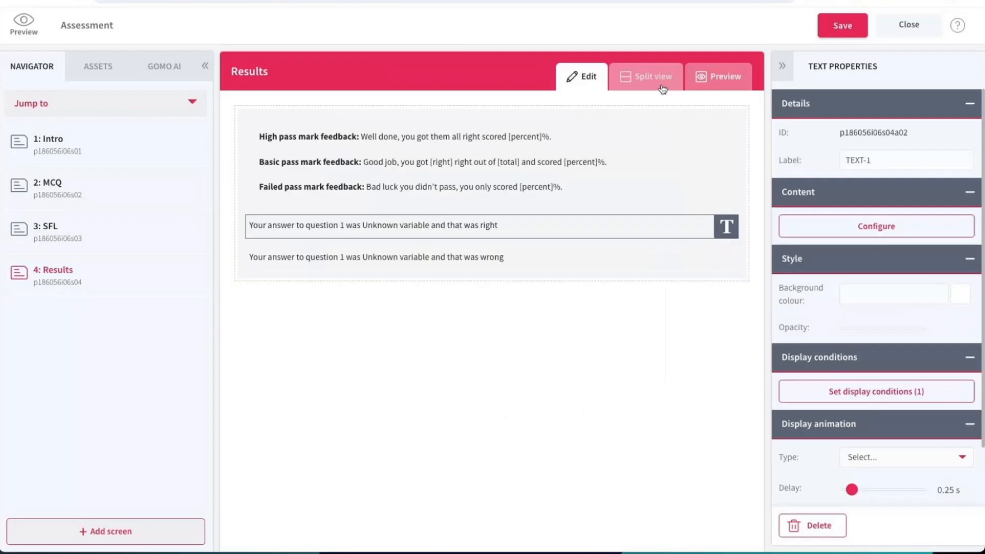
left_click(847, 392)
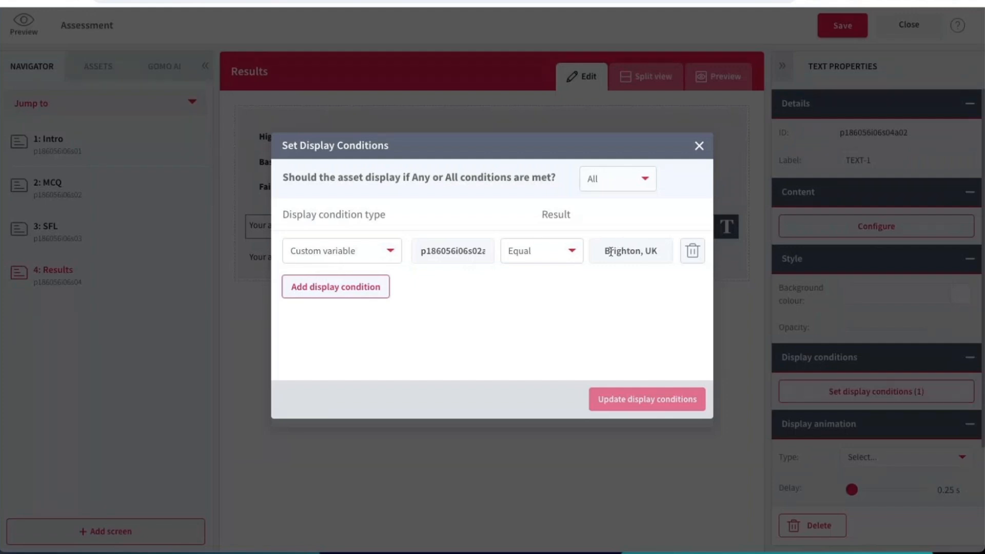
left_click_drag(604, 251, 672, 252)
key("ctrl+c")
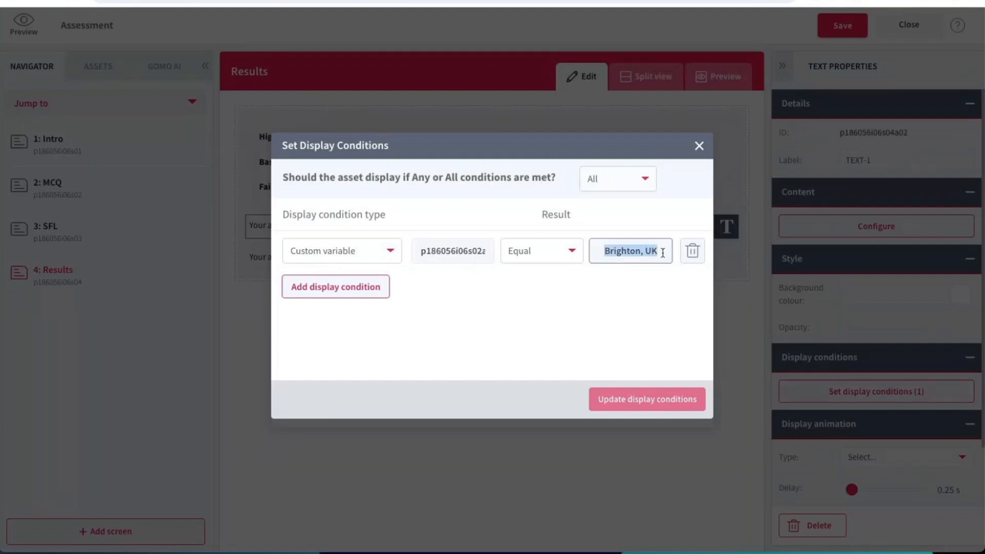
left_click(698, 148)
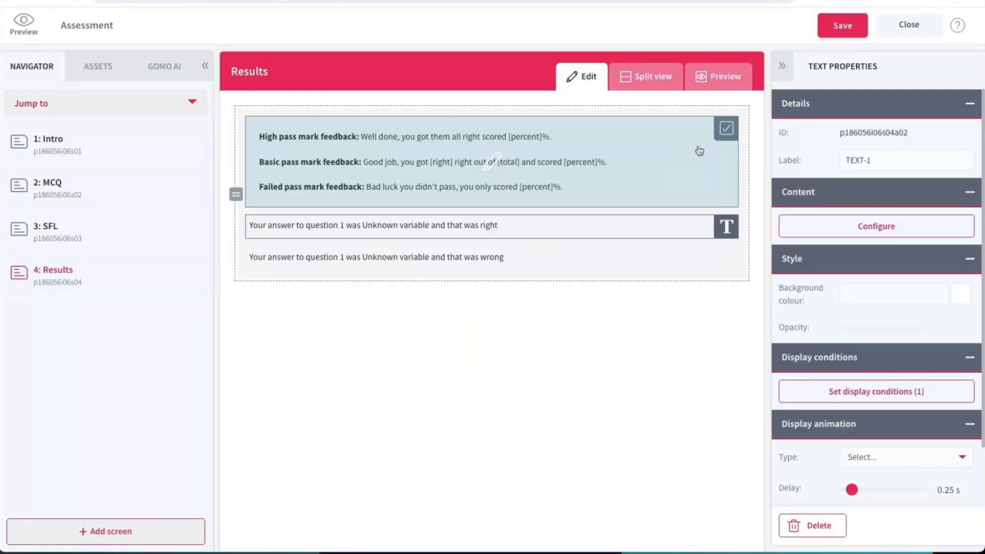
- Set the value to test for in the "that was wrong" text's display condition to "Brighton, UK" and update the display conditions
left_click(559, 258)
left_click(843, 394)
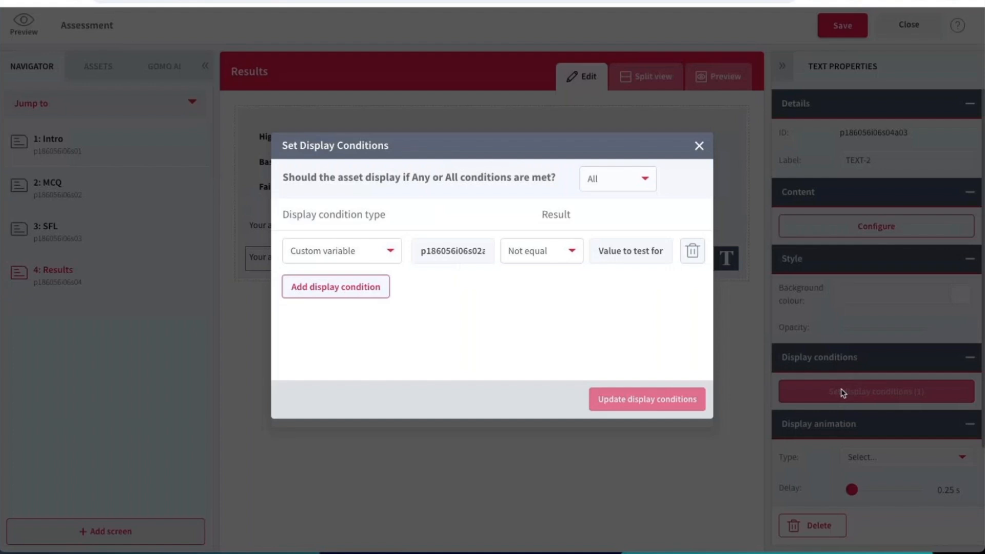
left_click(463, 251)
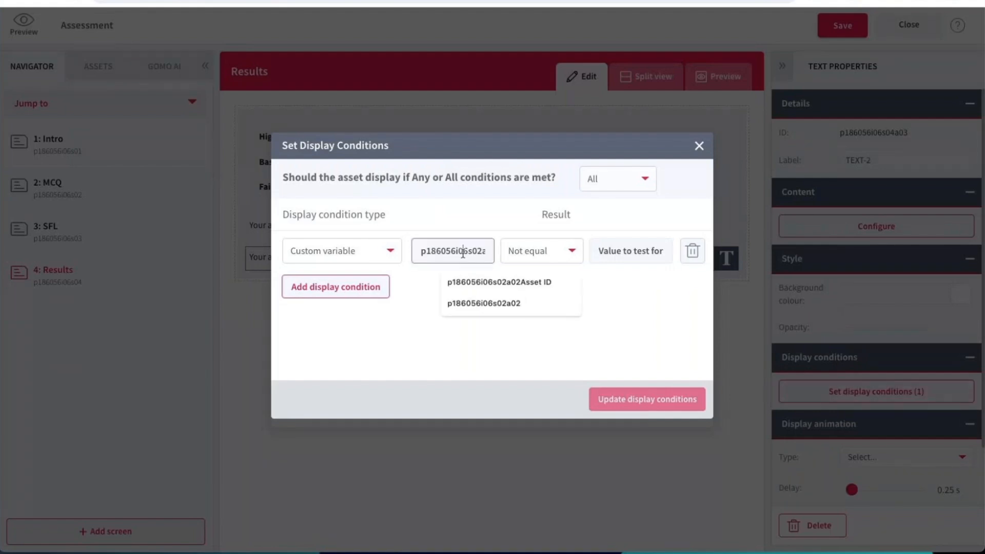
left_click(680, 316)
left_click_drag(597, 250, 685, 261)
key("ctrl+v")
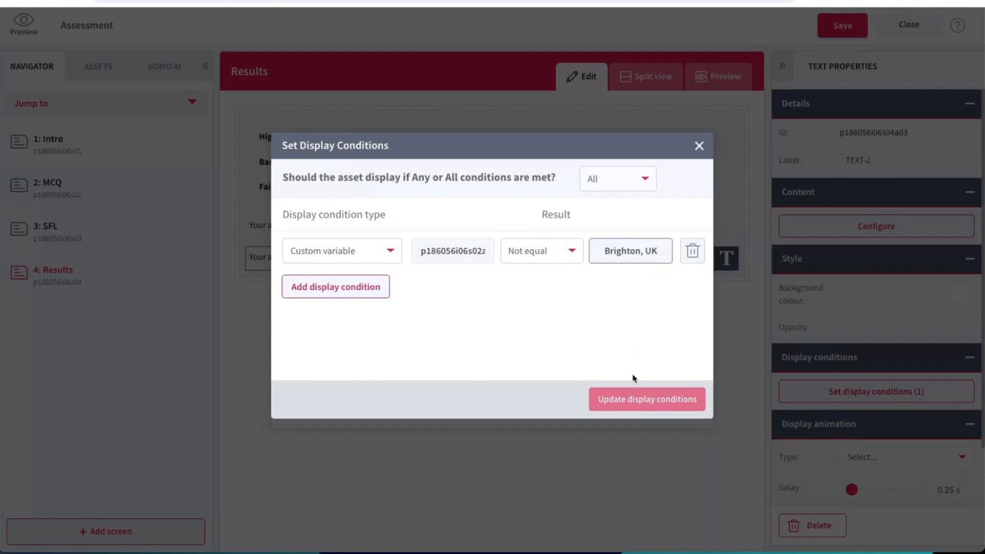
left_click(640, 408)
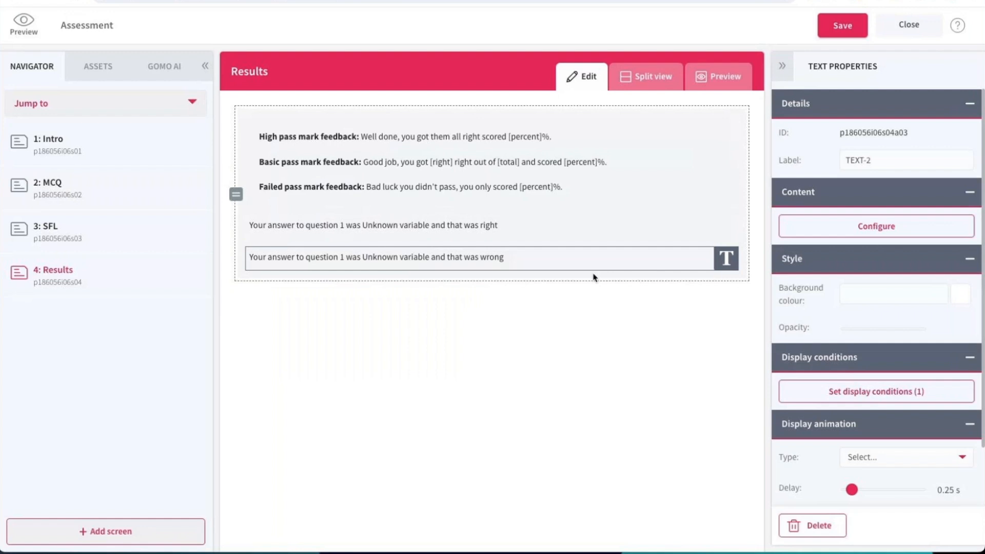
- Review the asset variable and its asset ID inside the content of the "that was right" text
left_click(510, 229)
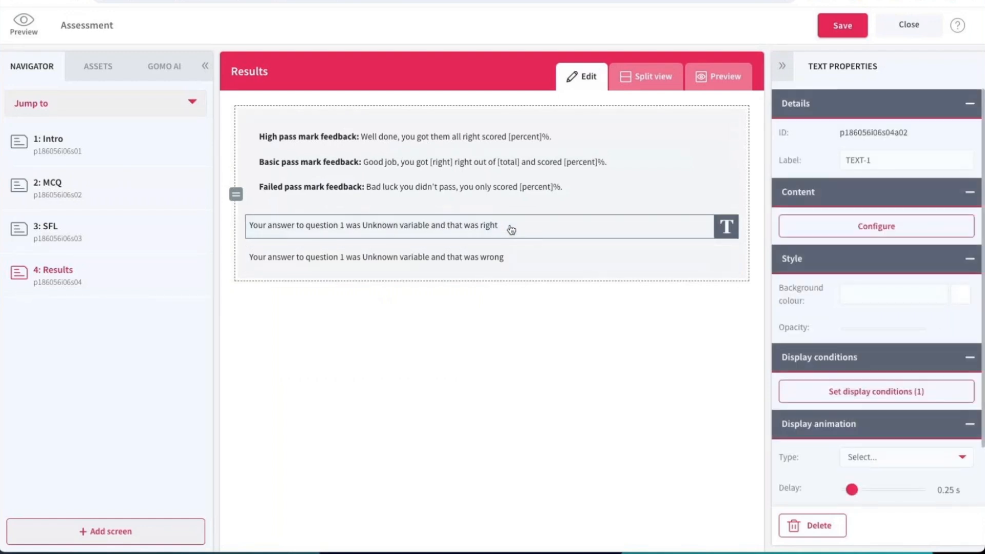
double_click(511, 229)
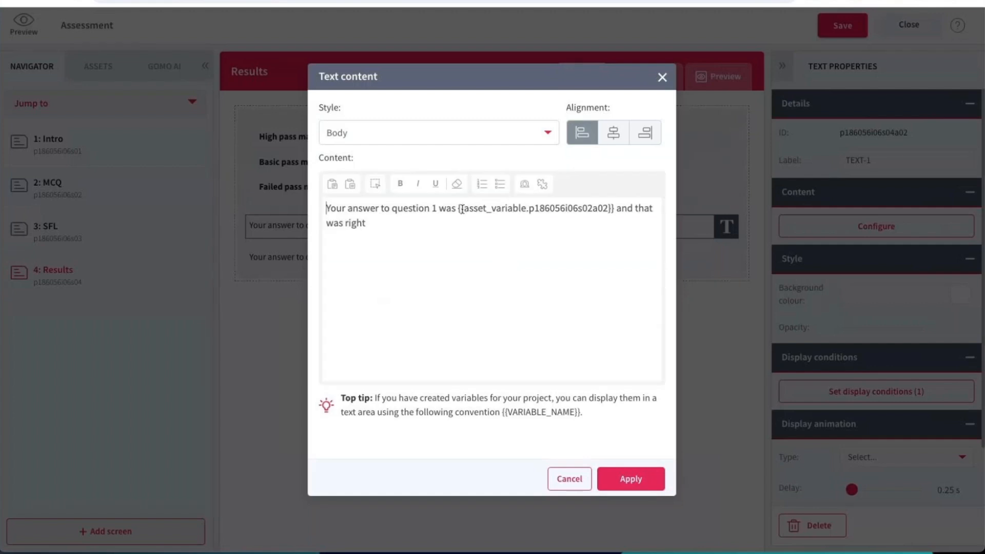
left_click_drag(463, 209, 605, 209)
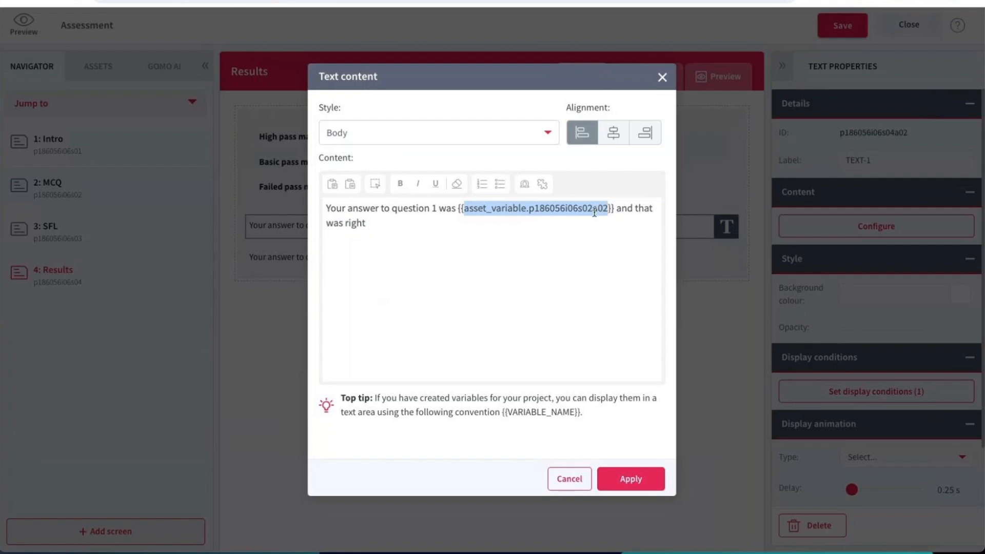
left_click_drag(531, 206, 606, 209)
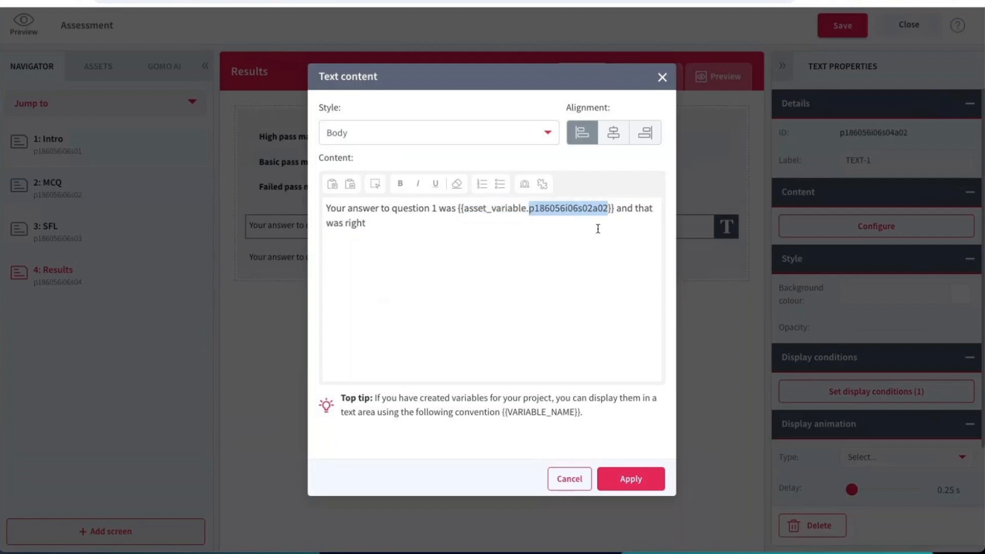
left_click(624, 478)
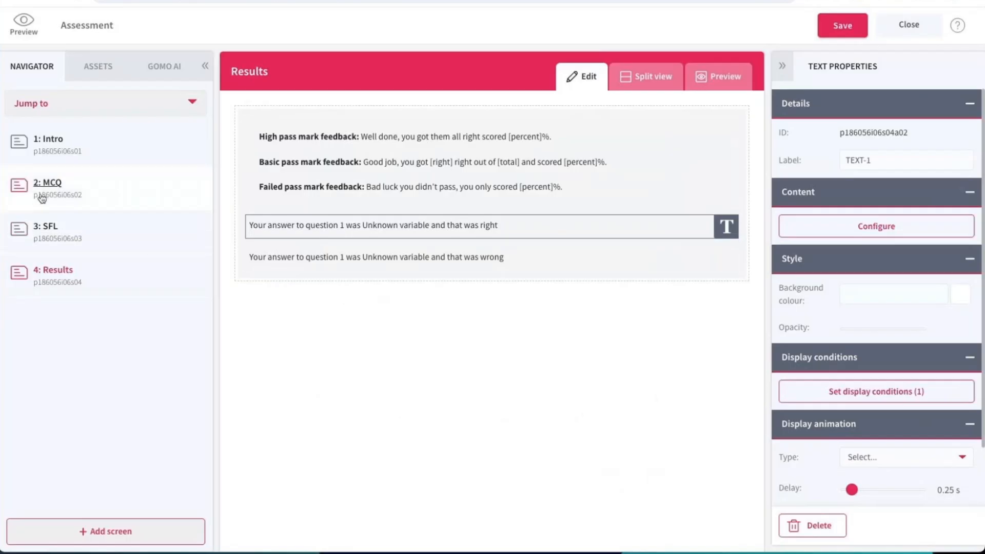
- Check the asset ID of the multiple choice question on the MCQ screen
left_click(42, 197)
left_click(442, 192)
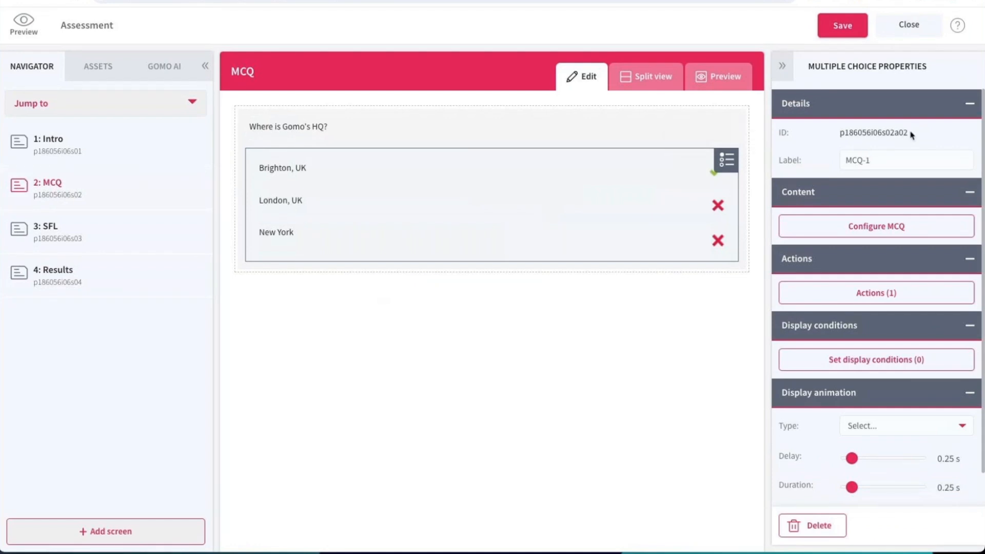
left_click_drag(913, 134, 839, 140)
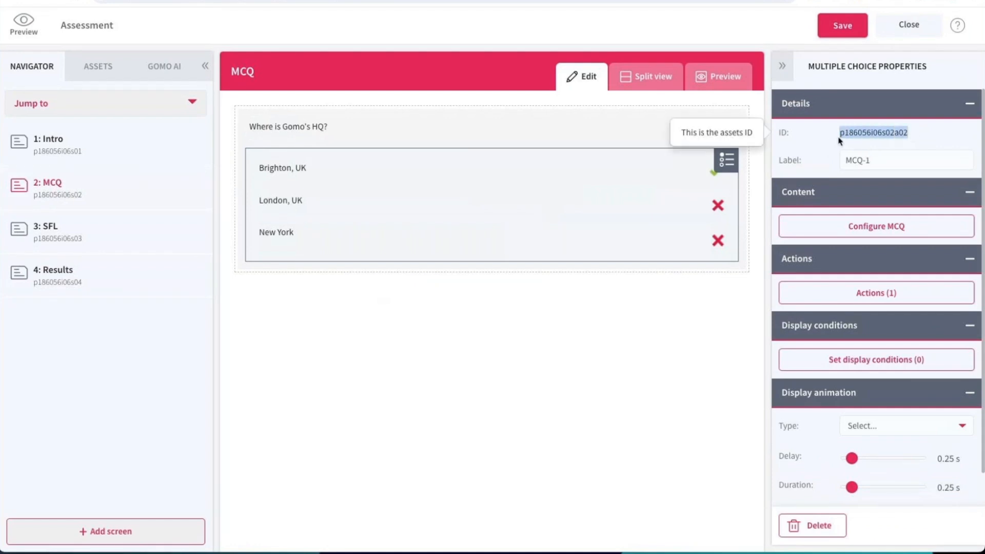
right_click(853, 133)
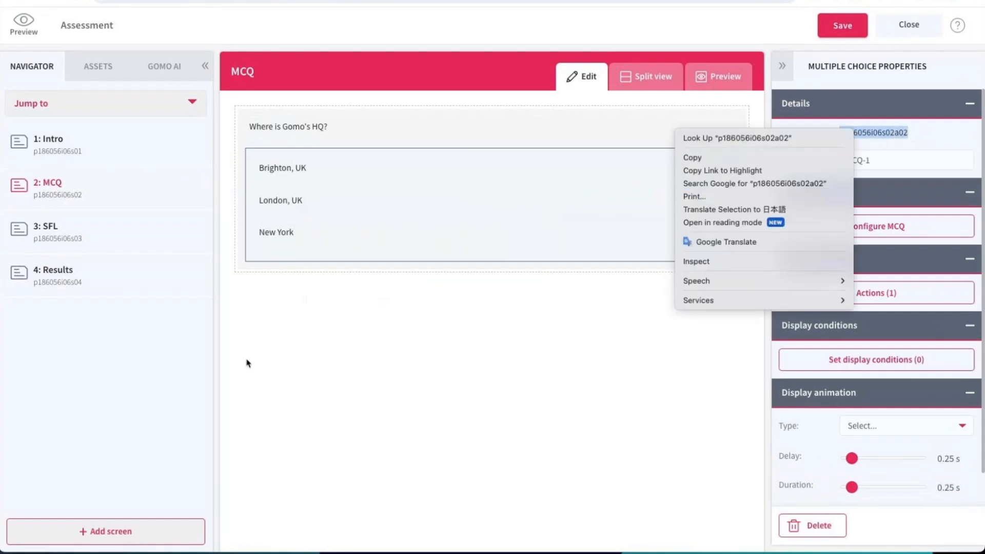
left_click(57, 271)
- Return to the Results screen and recheck the asset variable in the "that was right" text's content
left_click(57, 272)
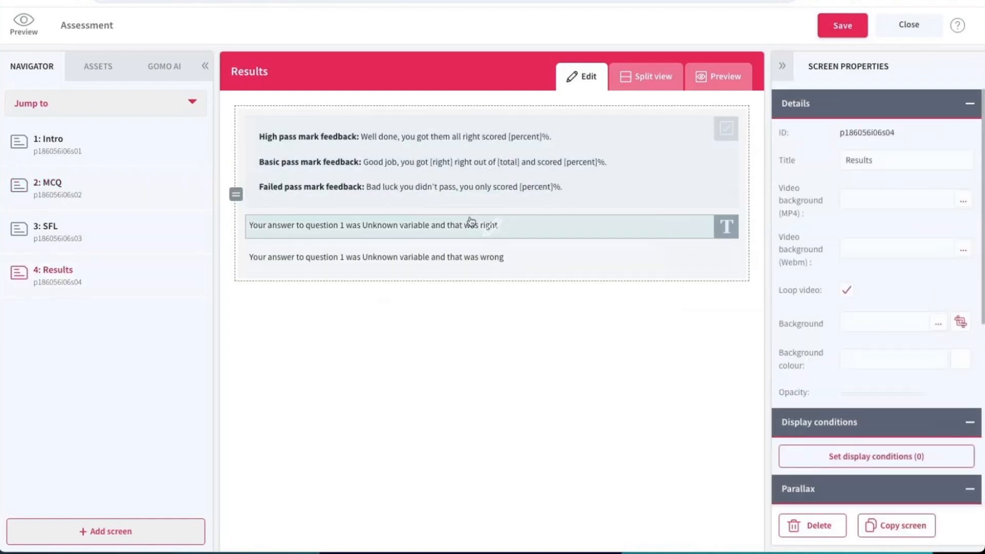
double_click(471, 222)
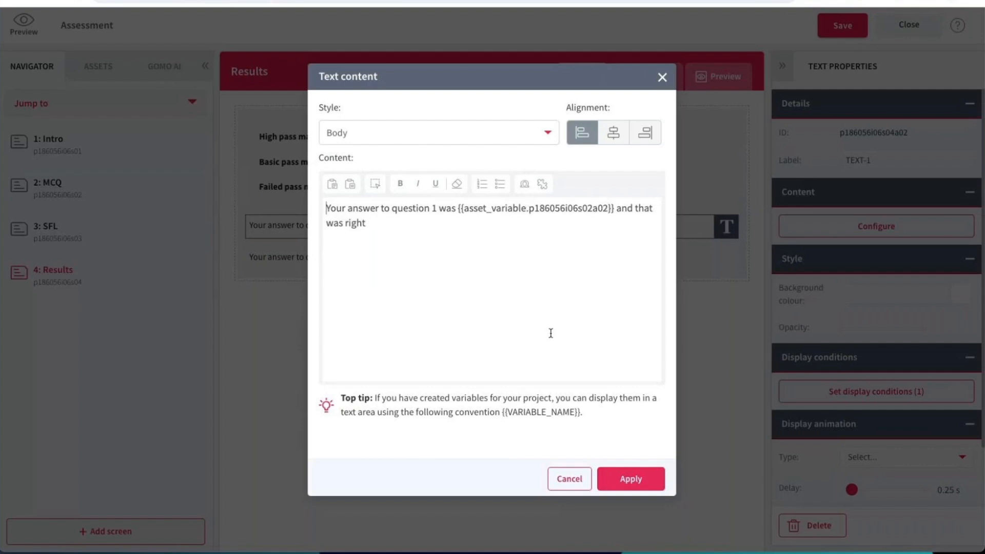
left_click(643, 487)
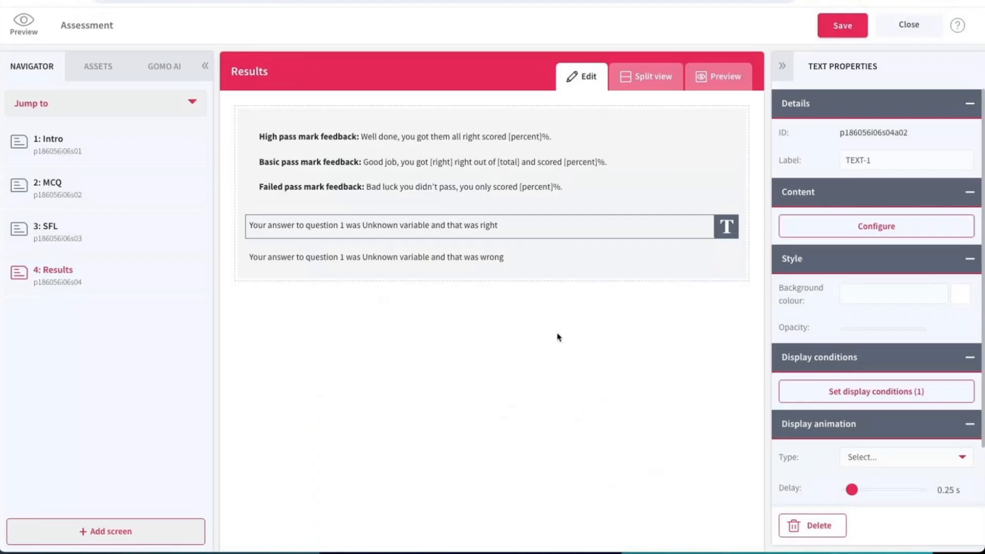
- Open the display conditions of the "that was right" text and keep Custom variable as the condition type
left_click(503, 262)
left_click(517, 227)
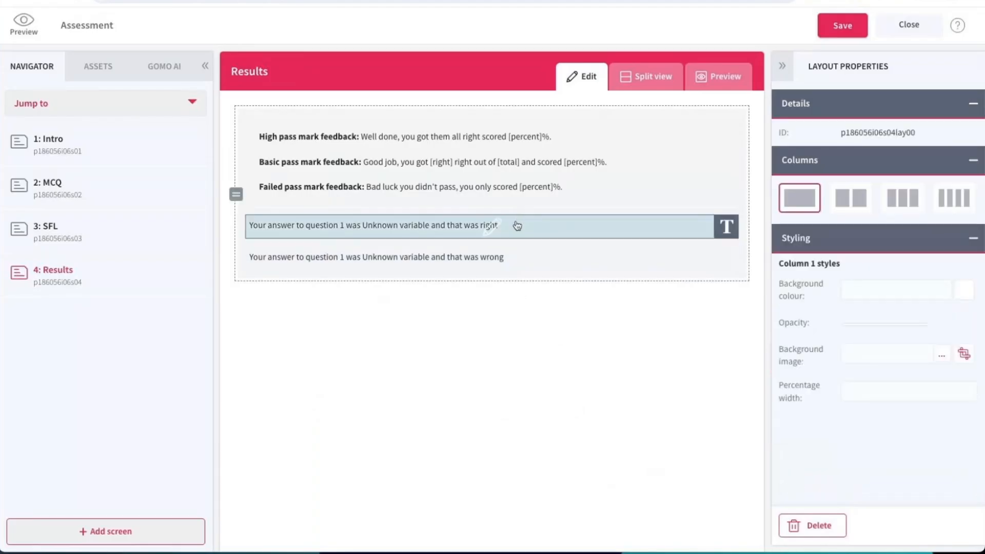
left_click(519, 226)
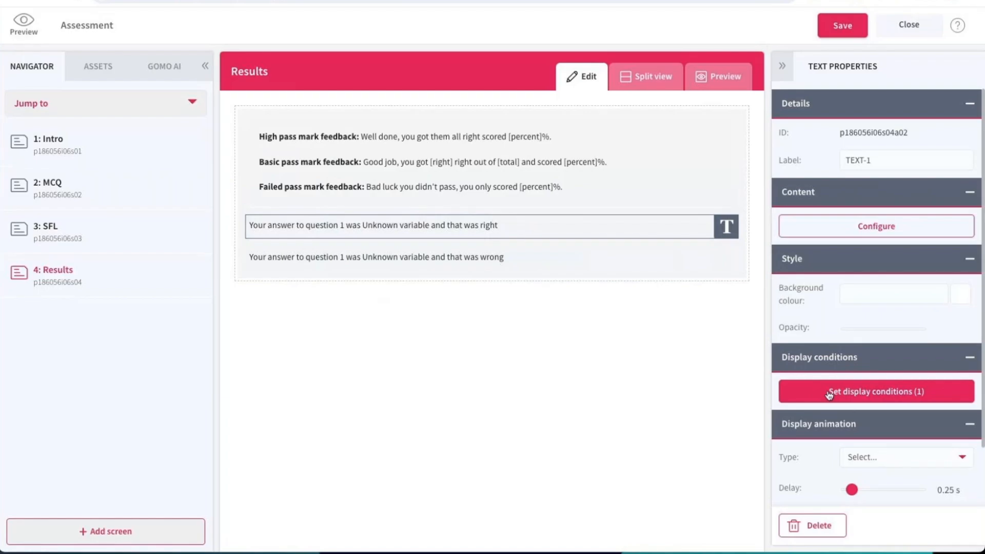
left_click(829, 393)
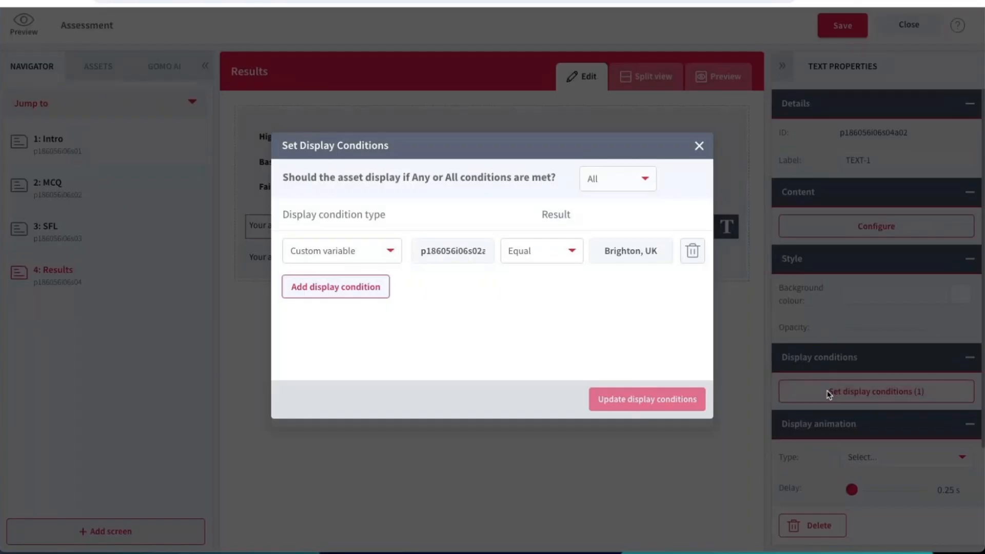
left_click(354, 255)
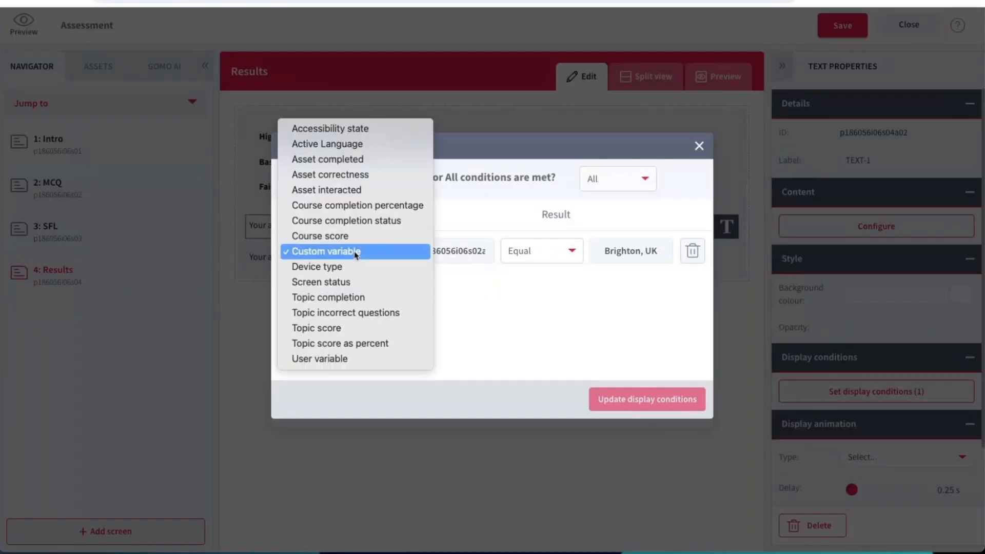
left_click(355, 251)
- Remove the stray "Asset ID" words from the condition's Asset ID value, leaving only p186056i06s02a02
left_click_drag(424, 255, 455, 253)
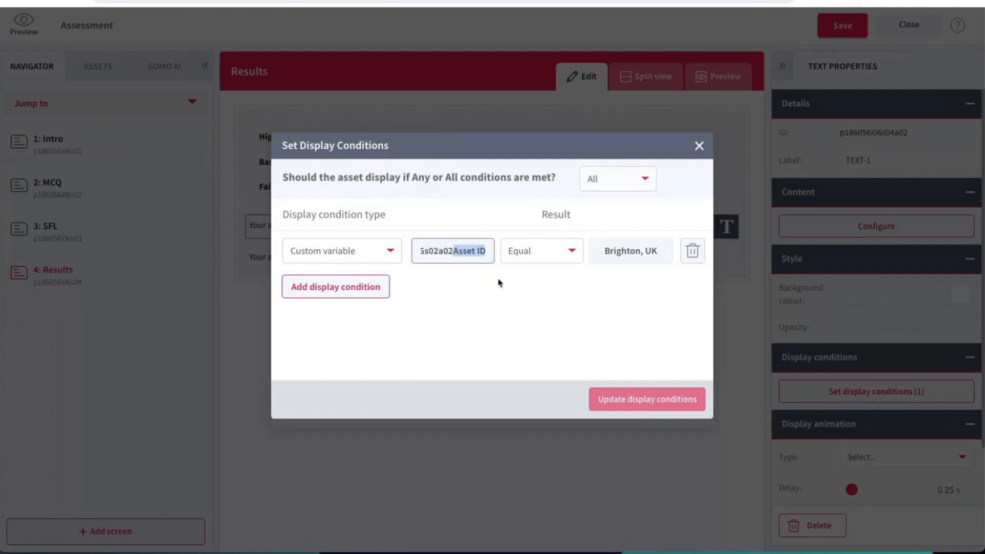
key("BackSpace")
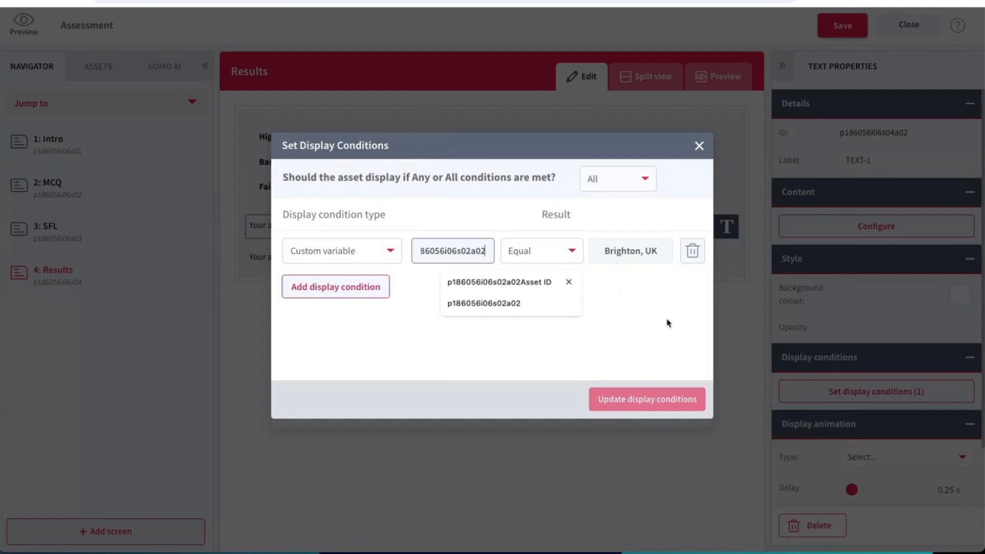
left_click(672, 328)
left_click_drag(478, 251, 499, 253)
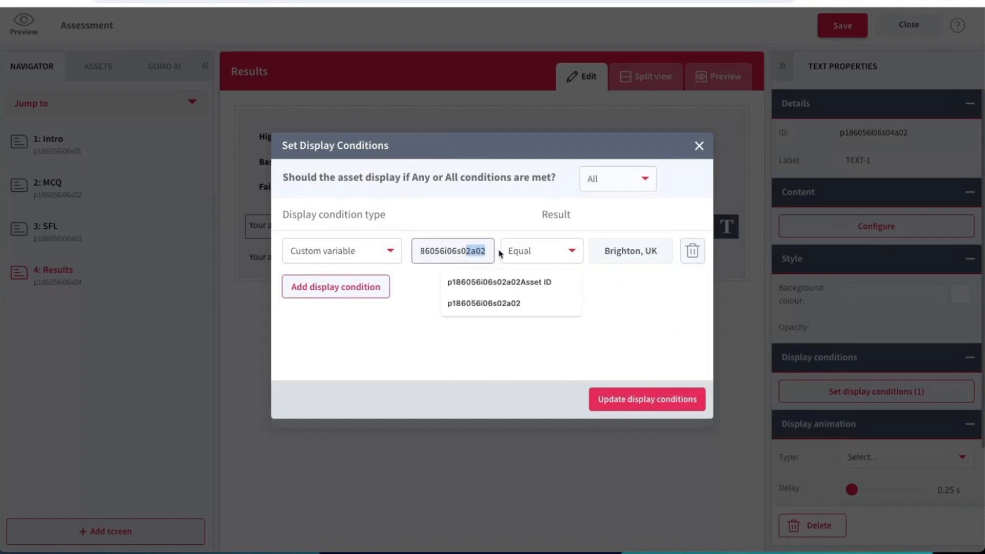
left_click(490, 251)
left_click(661, 318)
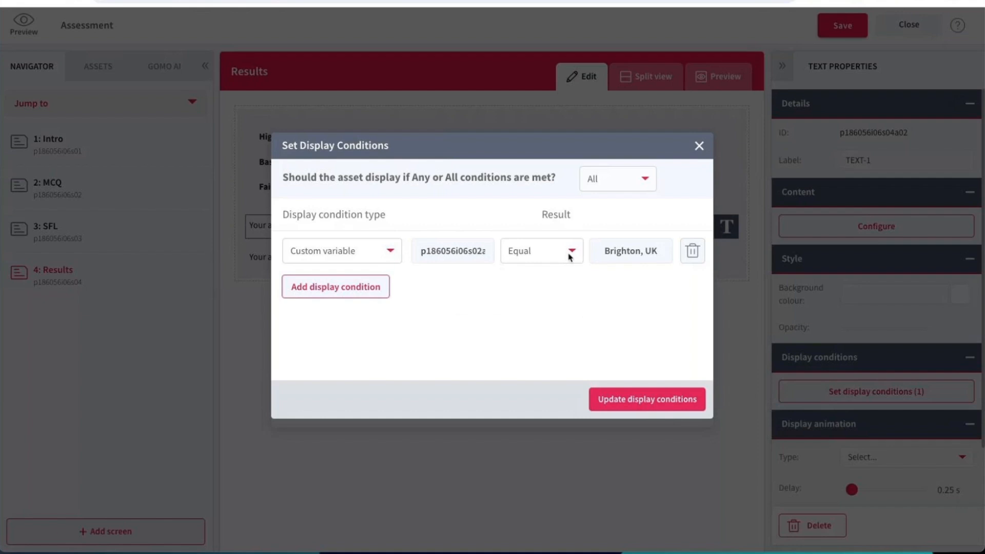
- Apply the "that was right" text's updated display conditions and check the display condition of the "that was wrong" text
left_click_drag(603, 251, 669, 258)
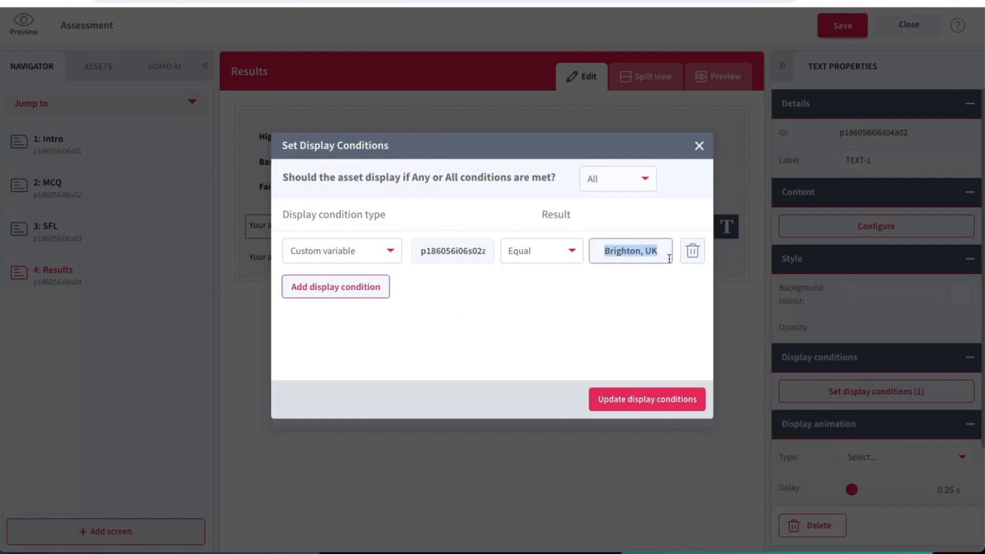
left_click(651, 395)
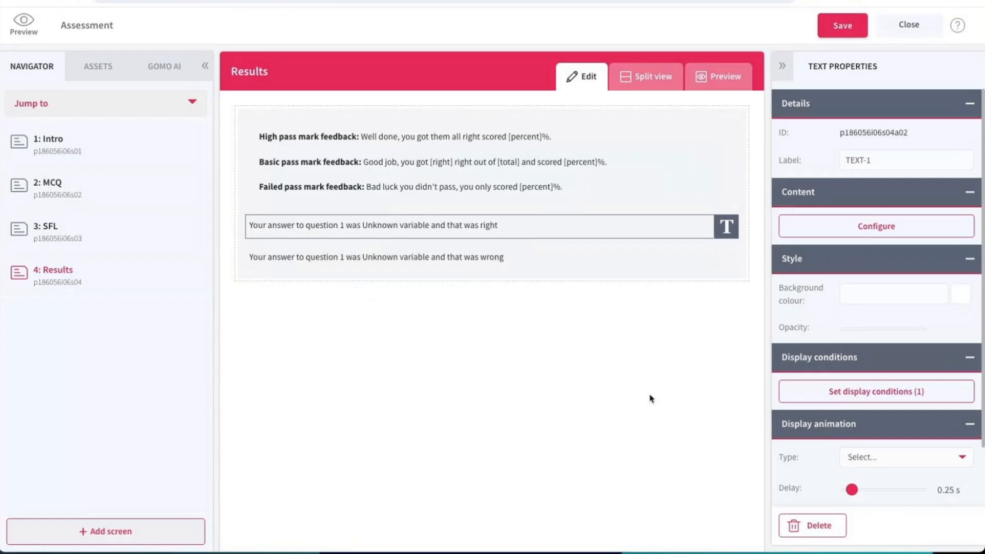
left_click(549, 263)
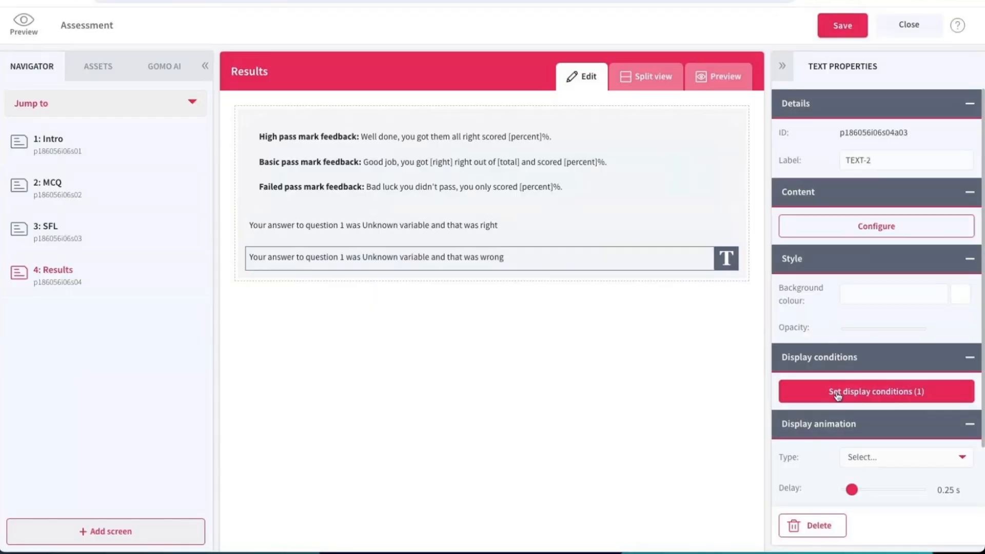
left_click(841, 391)
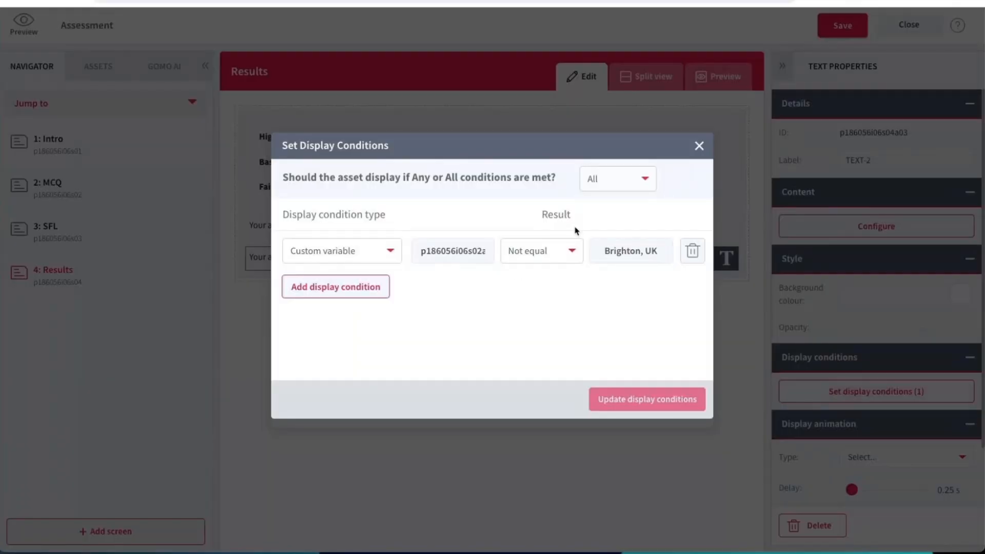
left_click(698, 147)
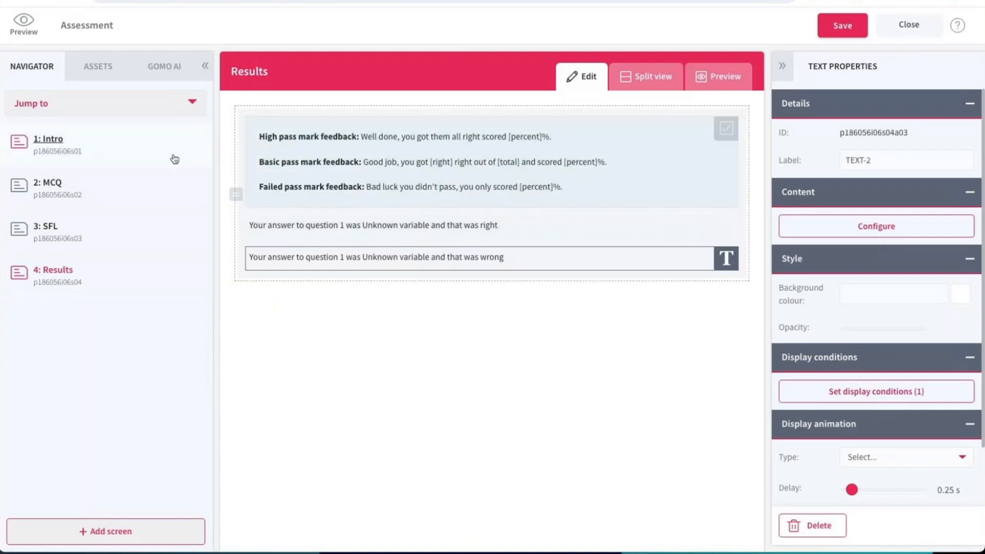
- Preview the assessment from the Intro screen and answer the Gomo HQ question with Brighton, UK
left_click(65, 139)
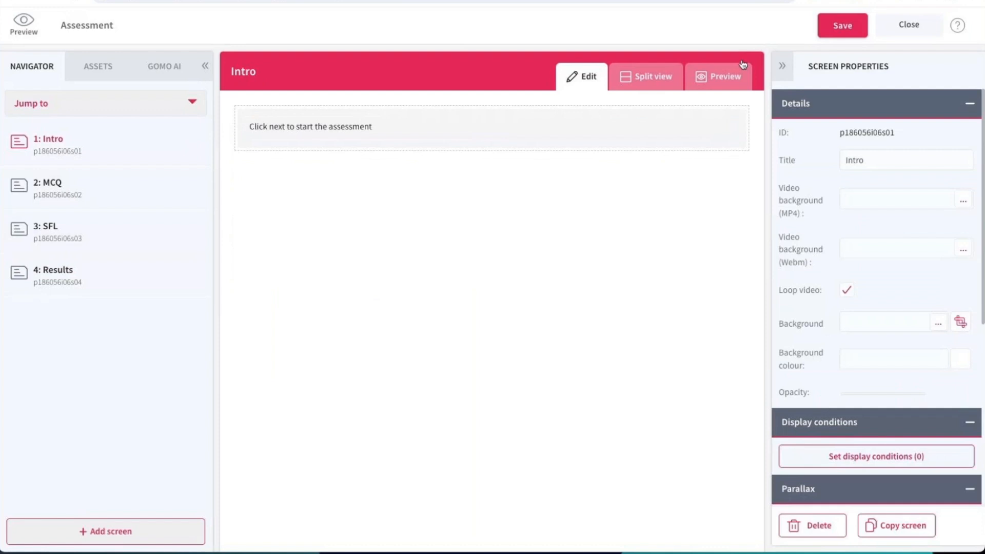
left_click(725, 78)
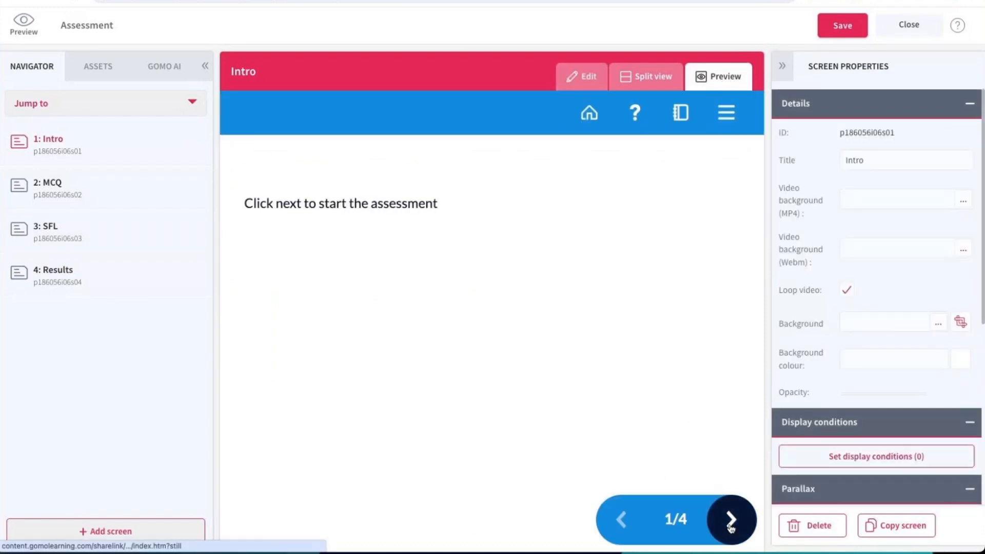
left_click(730, 520)
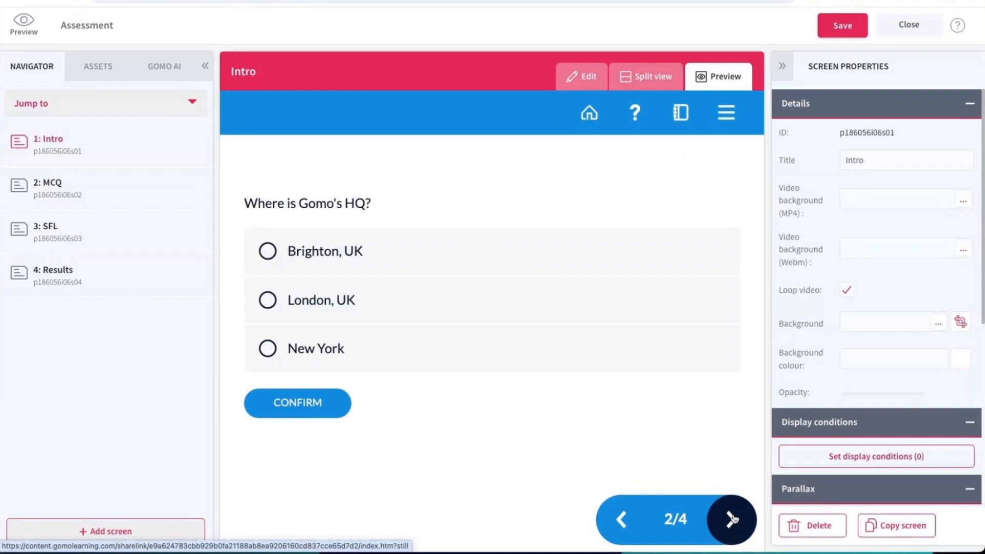
left_click(267, 252)
left_click(354, 402)
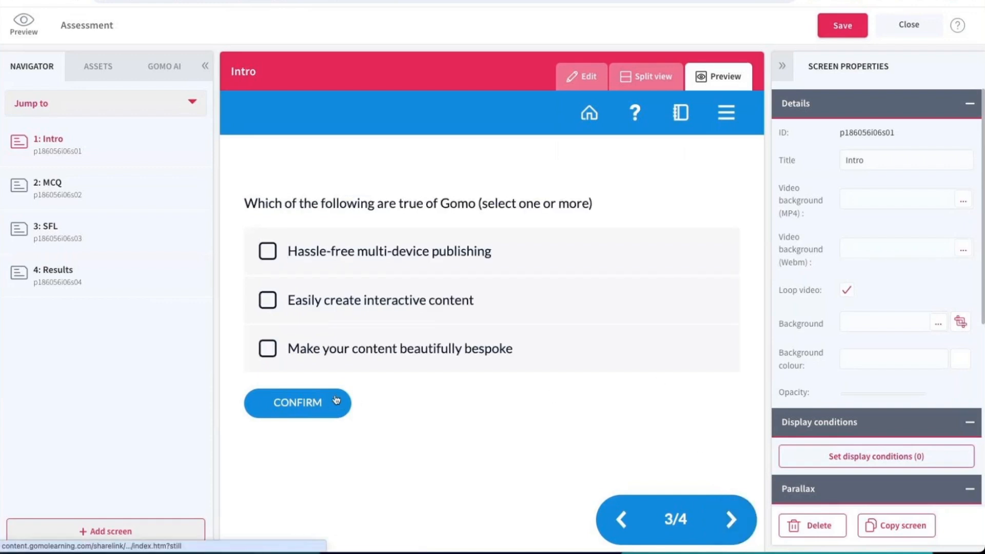
- In the preview, select all three statements about Gomo and confirm to check the results feedback
left_click(267, 251)
left_click(268, 300)
left_click(267, 348)
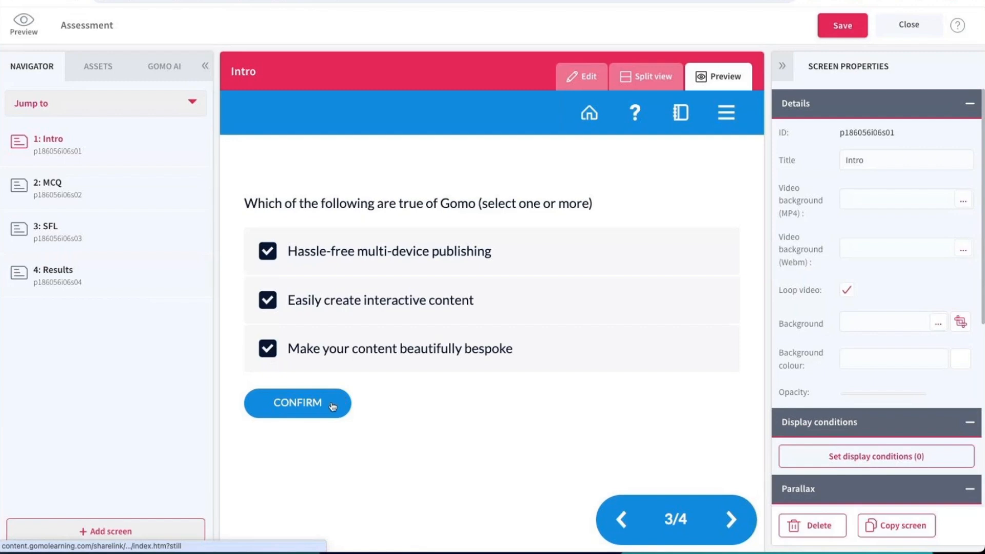
left_click(338, 406)
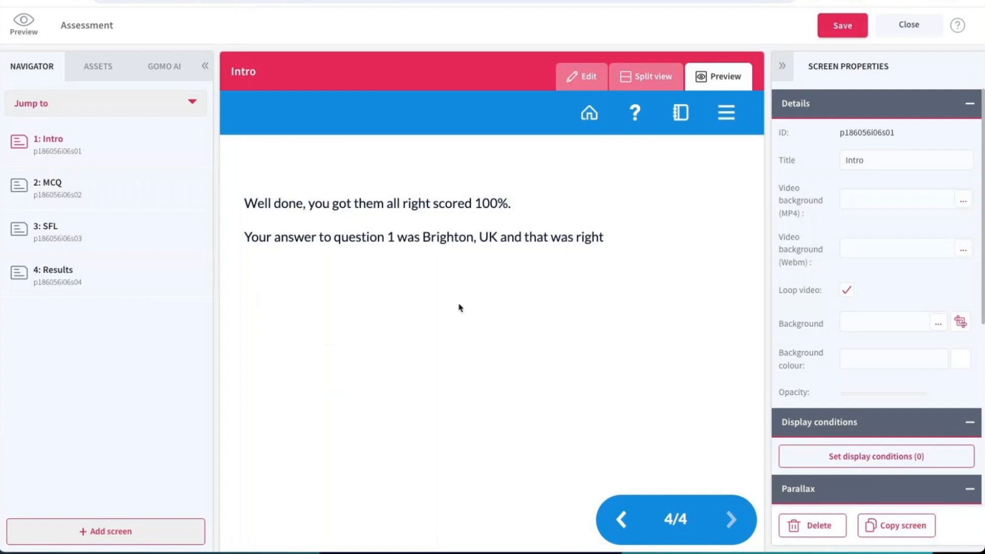
- Restart the preview from the Intro screen and answer the Gomo HQ question with New York
left_click(577, 77)
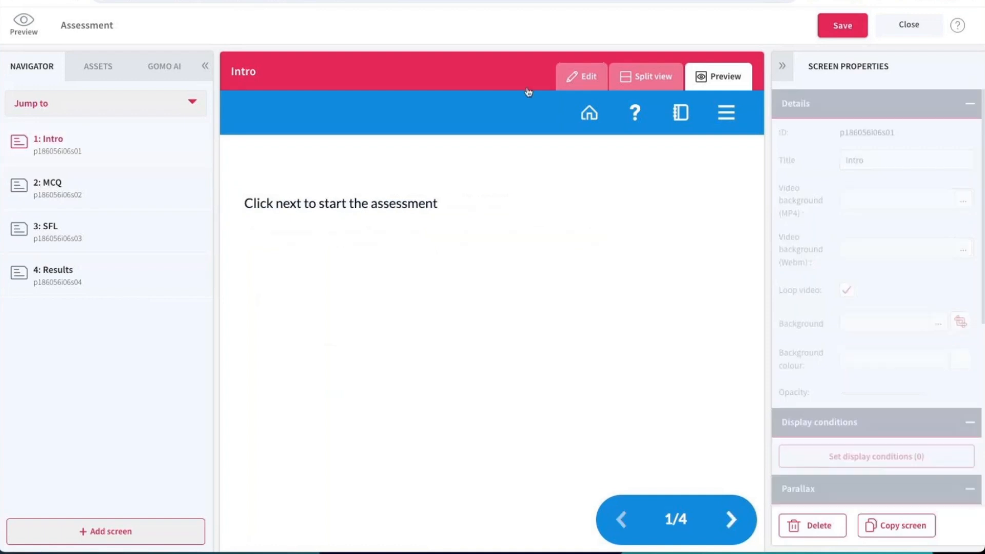
left_click(584, 77)
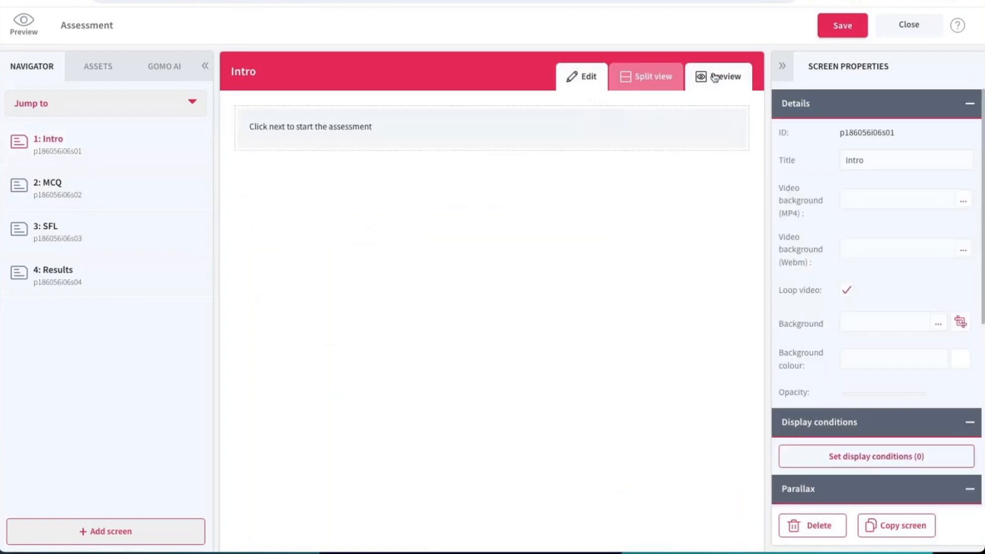
left_click(721, 76)
left_click(730, 519)
left_click(331, 301)
left_click(268, 351)
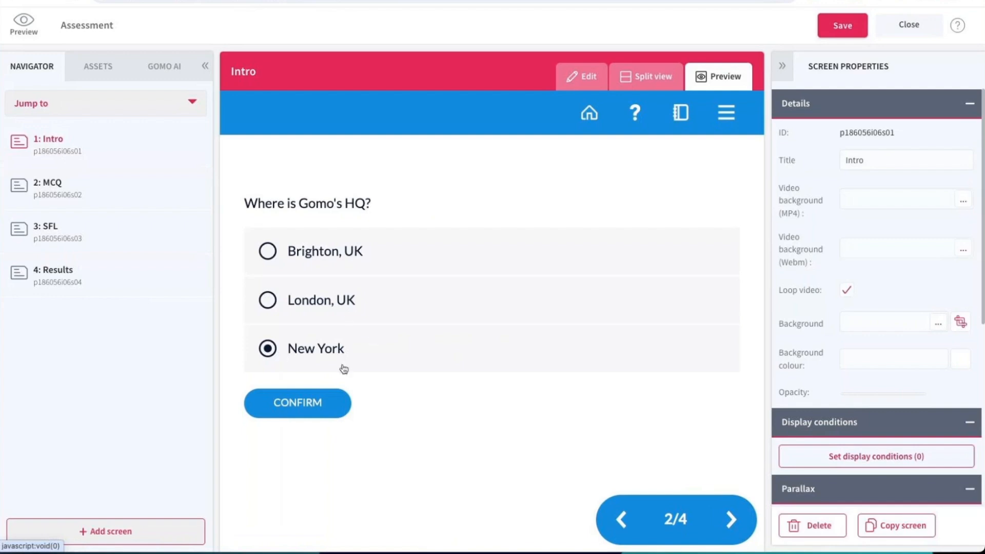
left_click(320, 408)
- Submit all three Gomo statements for the second question to check the feedback after a wrong first answer
left_click(268, 348)
left_click(268, 300)
left_click(268, 251)
left_click(315, 399)
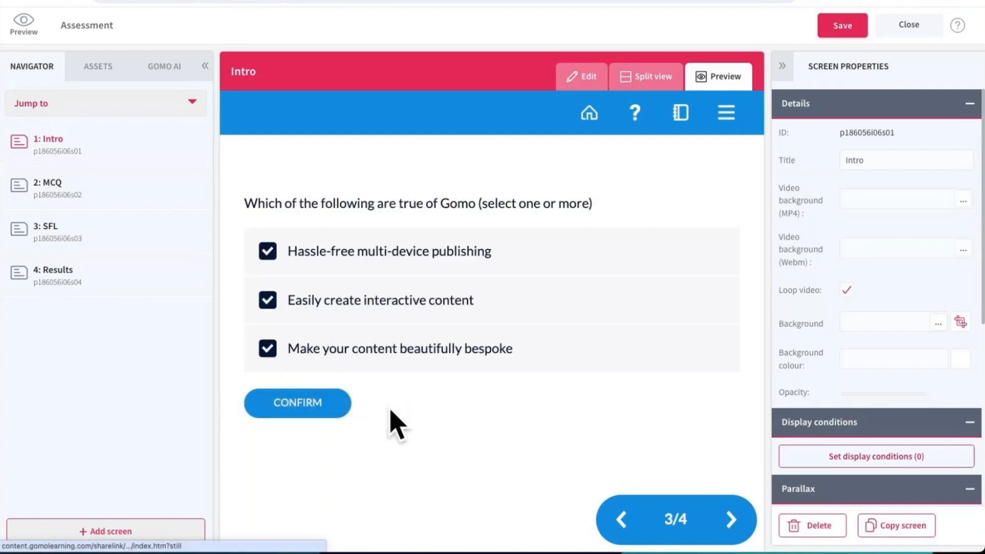
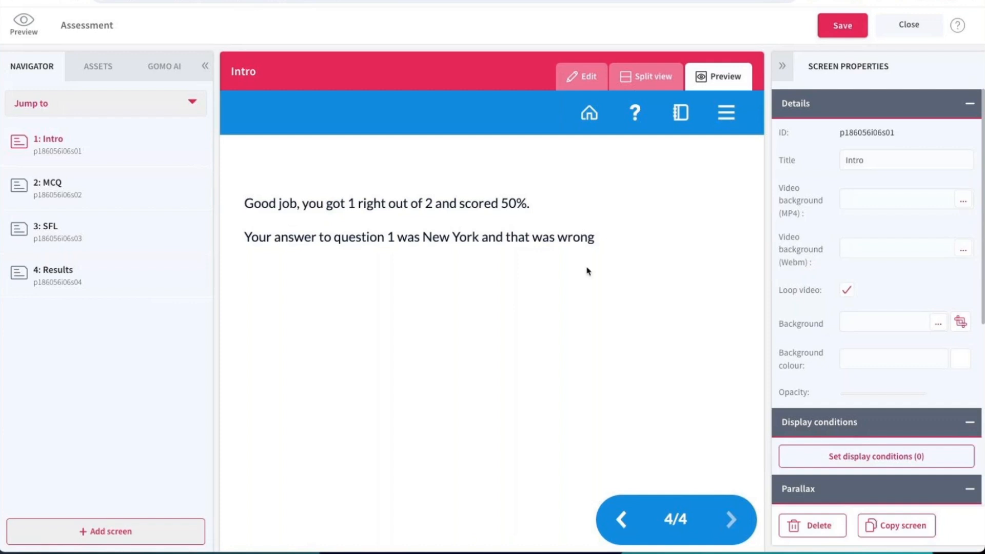
- Return to editing the Results screen and add a button labelled Review below the "that was wrong" text
left_click(585, 81)
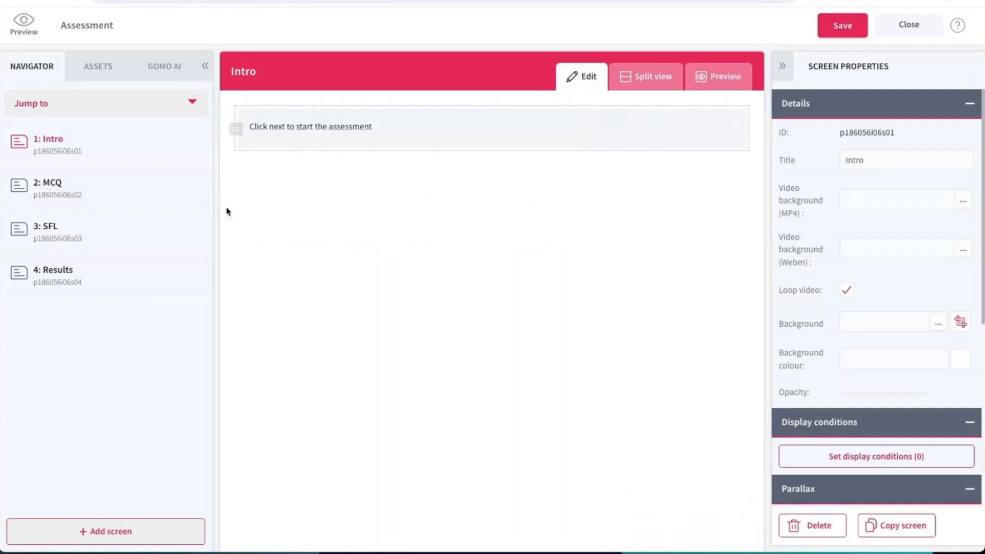
left_click(59, 276)
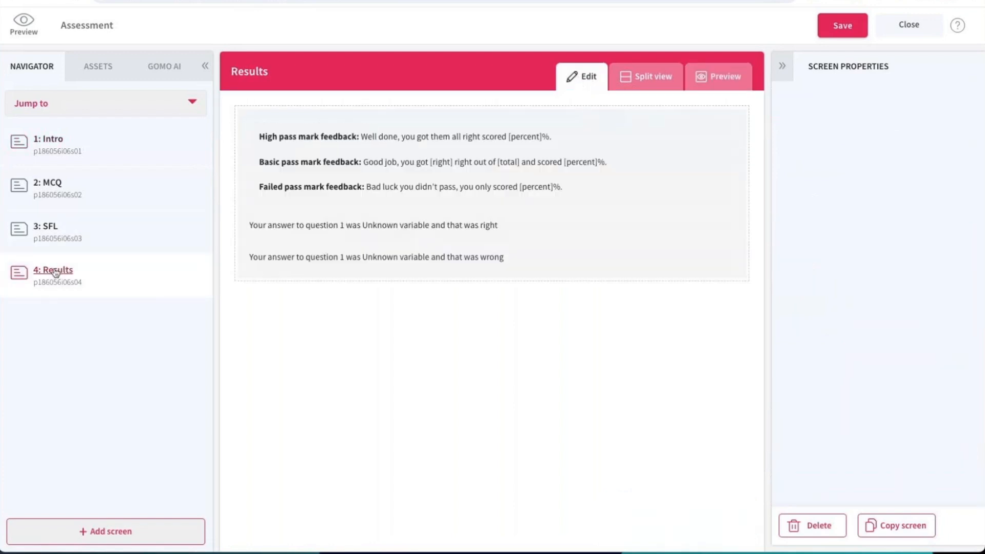
left_click(523, 265)
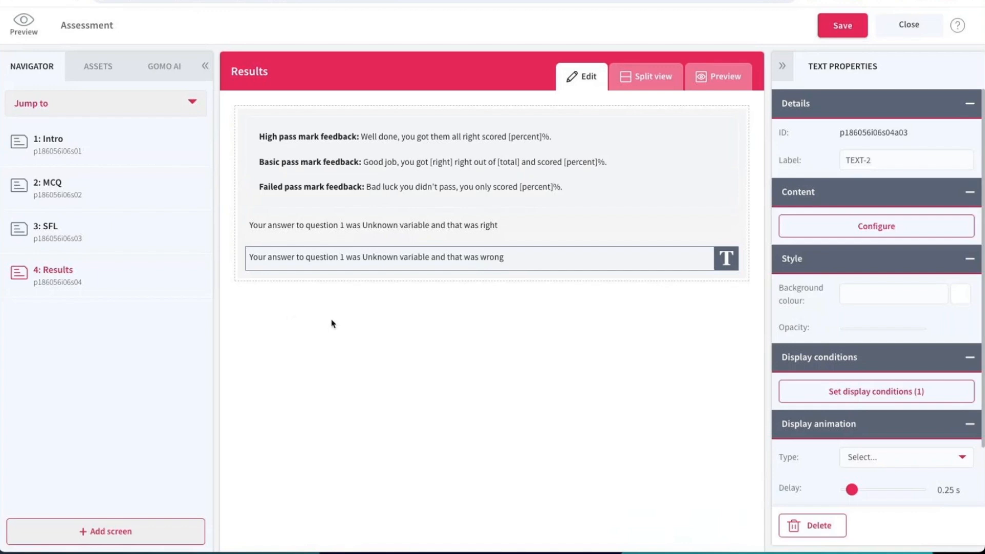
left_click(91, 65)
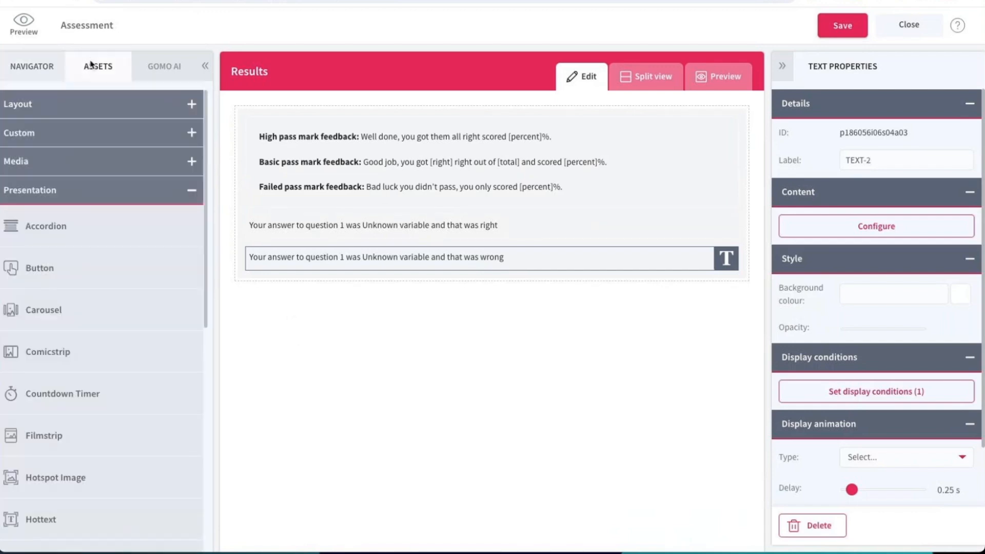
left_click_drag(101, 266, 306, 311)
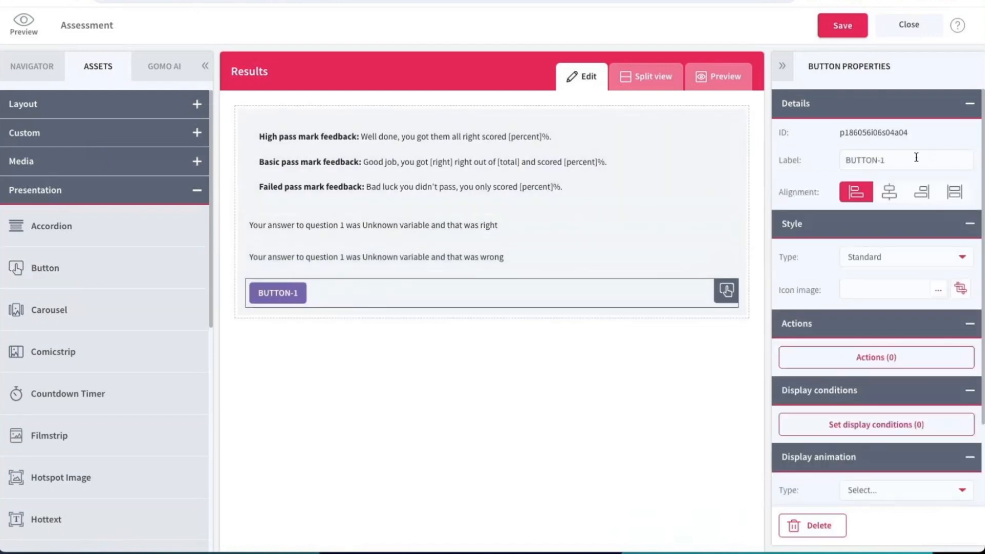
left_click(916, 157)
type("Review")
left_click(861, 288)
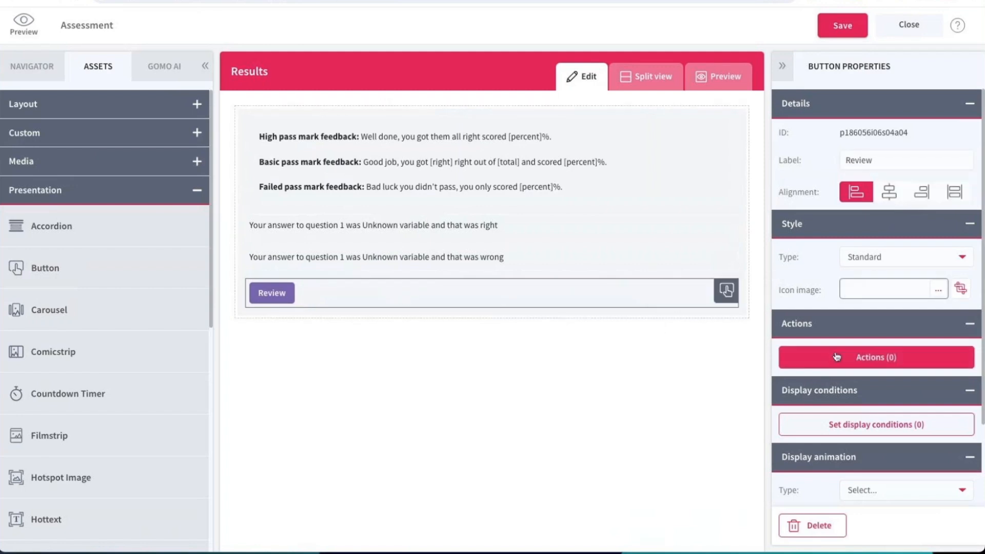
- Give the Review button a Link to screen action targeting Content Topic 1
left_click(785, 352)
left_click(308, 217)
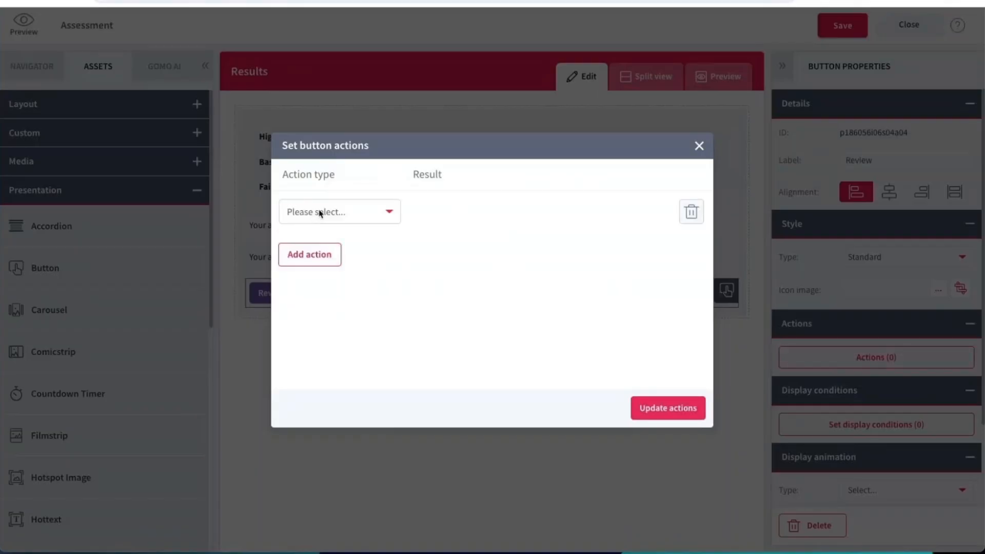
left_click(322, 214)
left_click(345, 274)
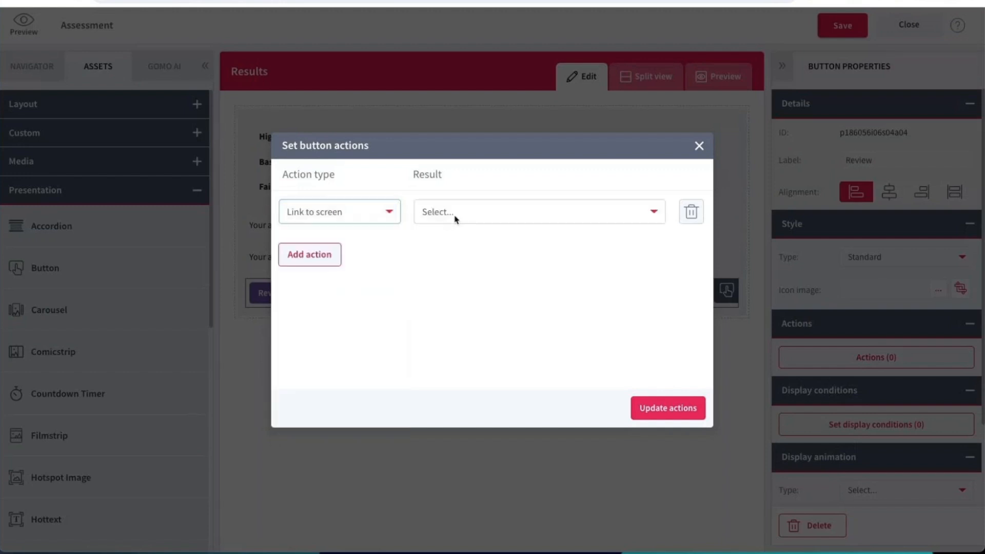
left_click(458, 215)
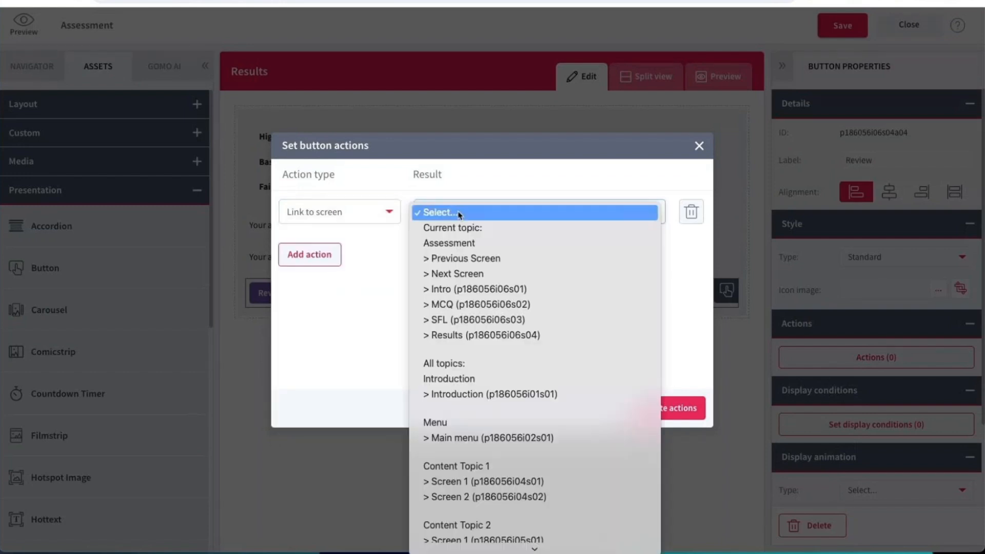
left_click(567, 466)
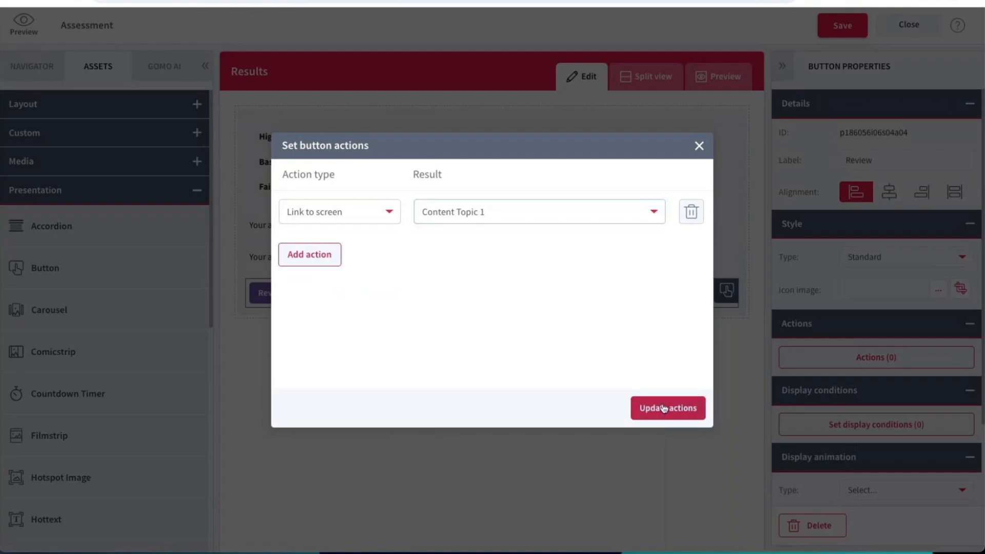
left_click(663, 409)
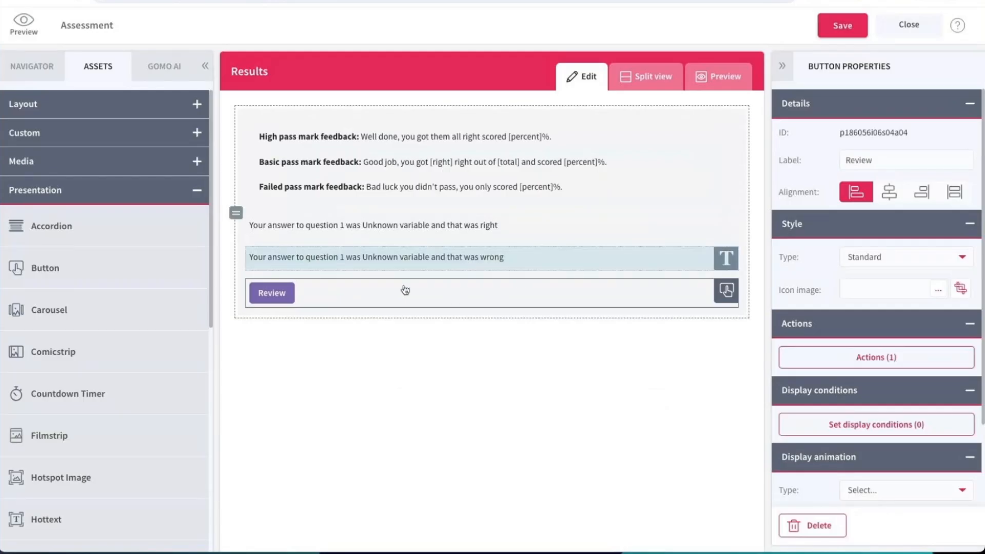
- Copy the asset ID p186056i06s02a02 from the "that was wrong" text's display condition, leaving the condition unmodified
left_click(439, 261)
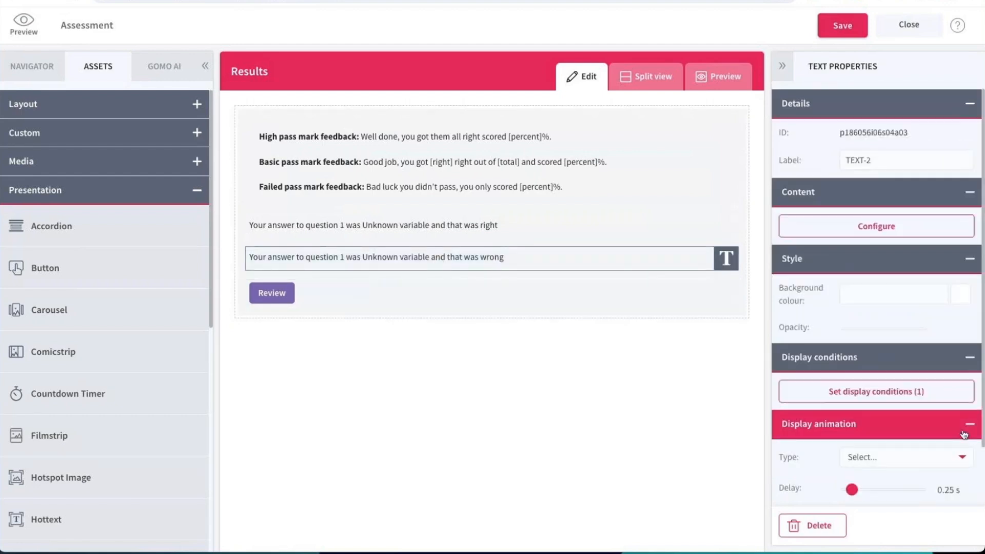
left_click(897, 392)
left_click_drag(602, 252, 659, 251)
left_click_drag(421, 251, 494, 250)
left_click(670, 307)
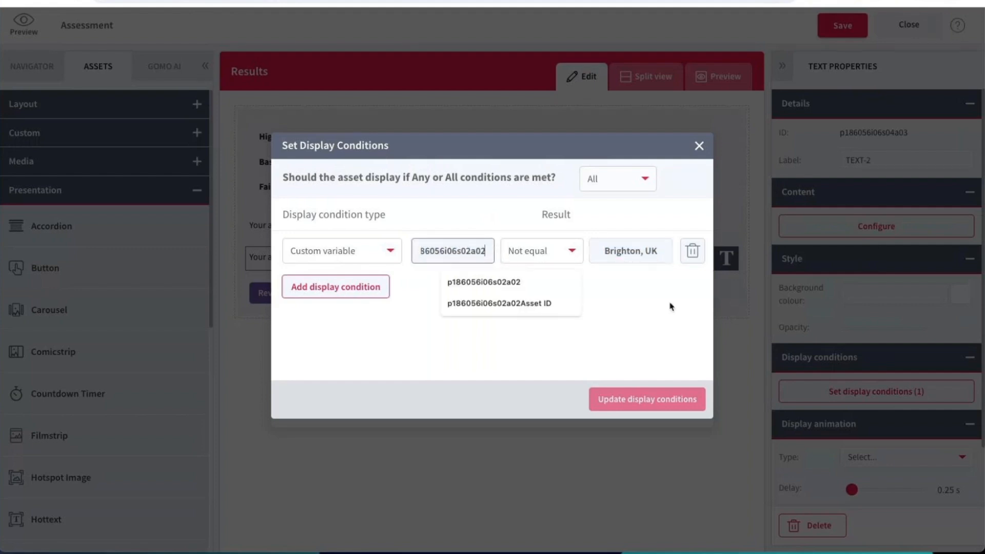
left_click(698, 147)
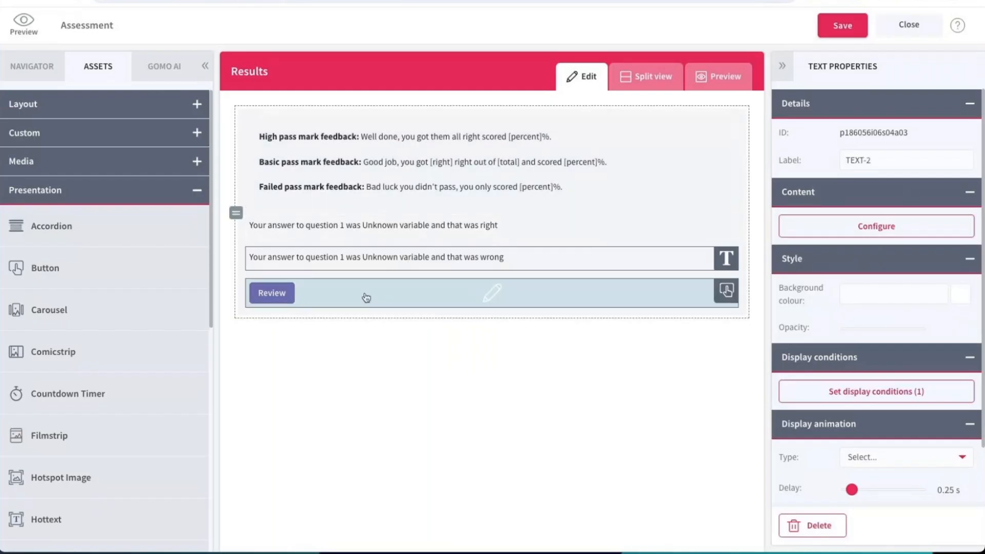
- Add a Custom variable display condition to the Review button, using the copied asset ID p186056i06s02a02
left_click(366, 297)
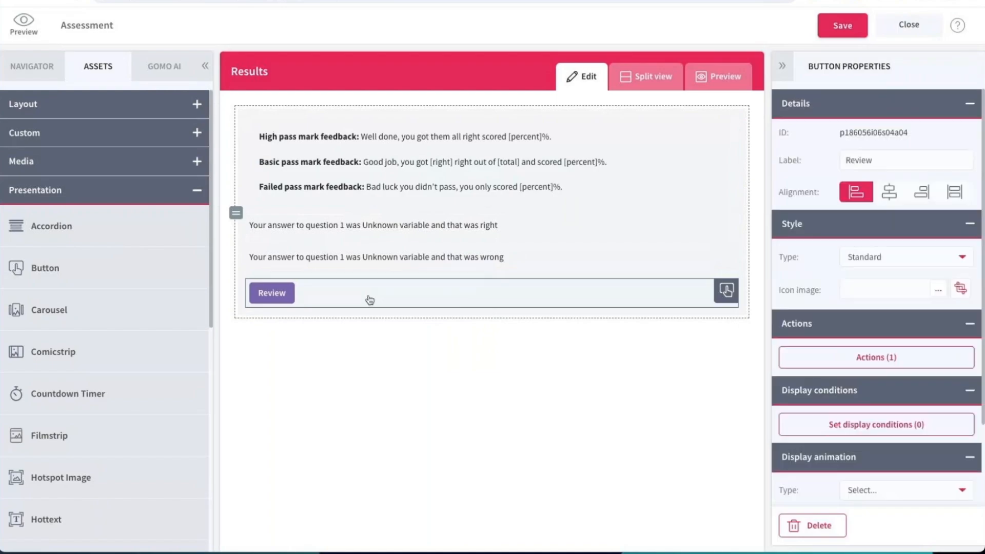
left_click(857, 433)
left_click(337, 253)
left_click(351, 251)
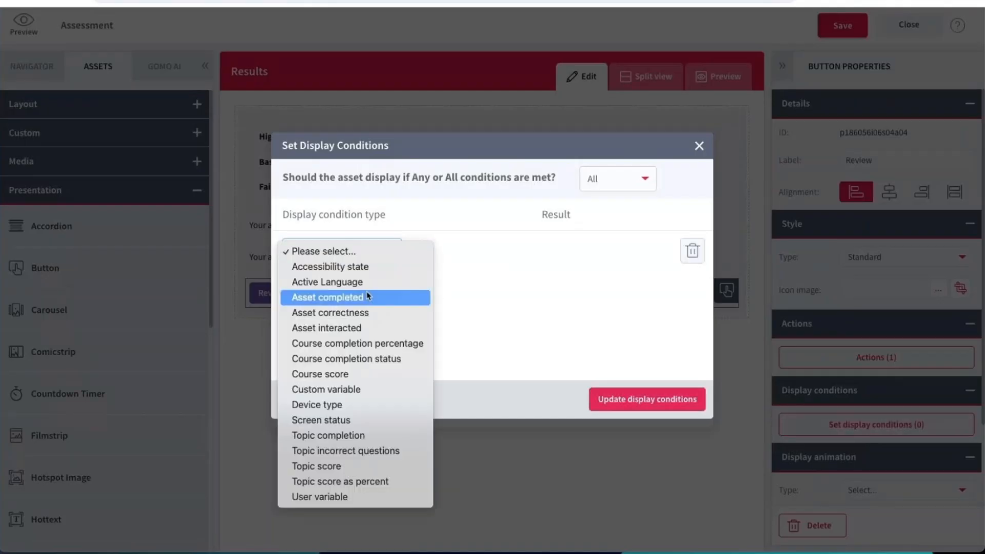
left_click(373, 389)
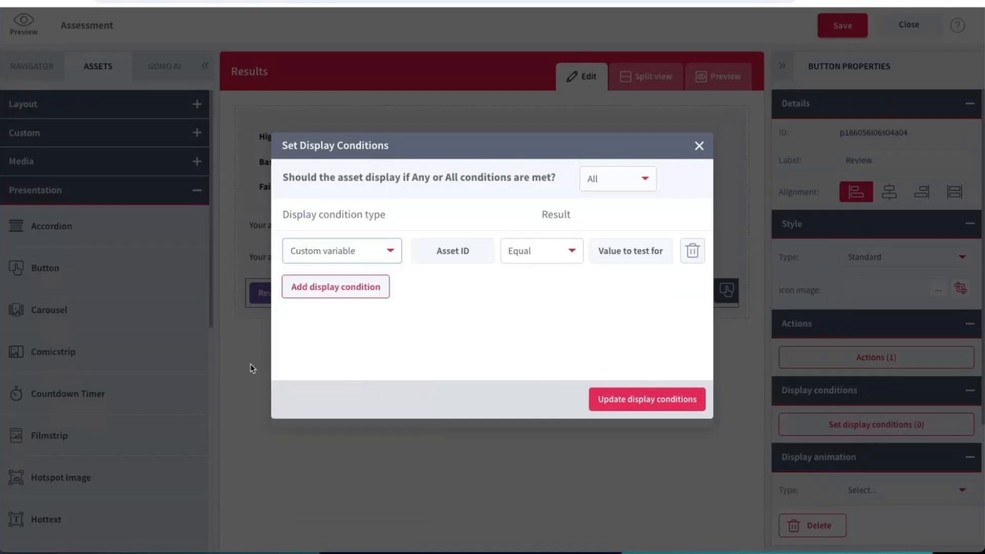
left_click_drag(438, 252, 493, 255)
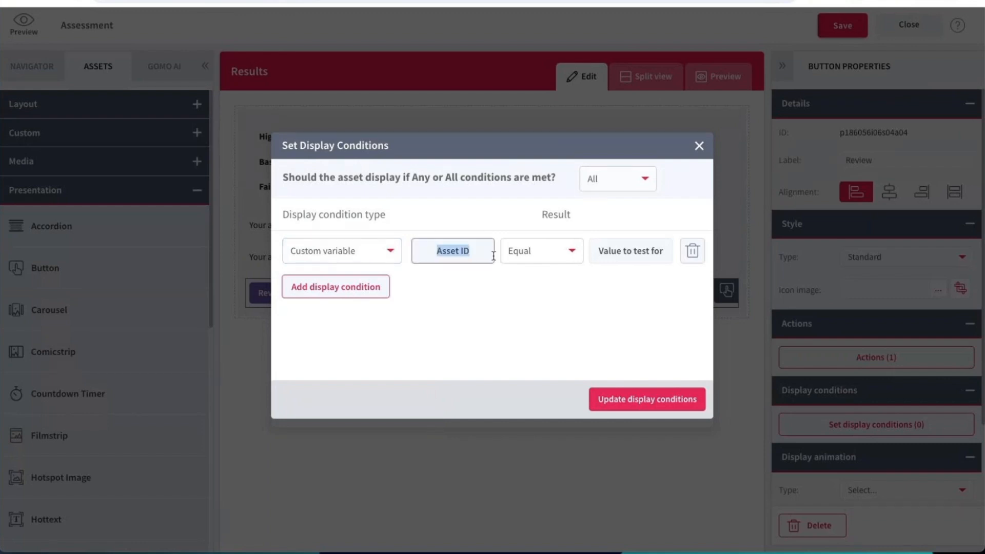
type("p186056i06s02a04")
left_click(652, 310)
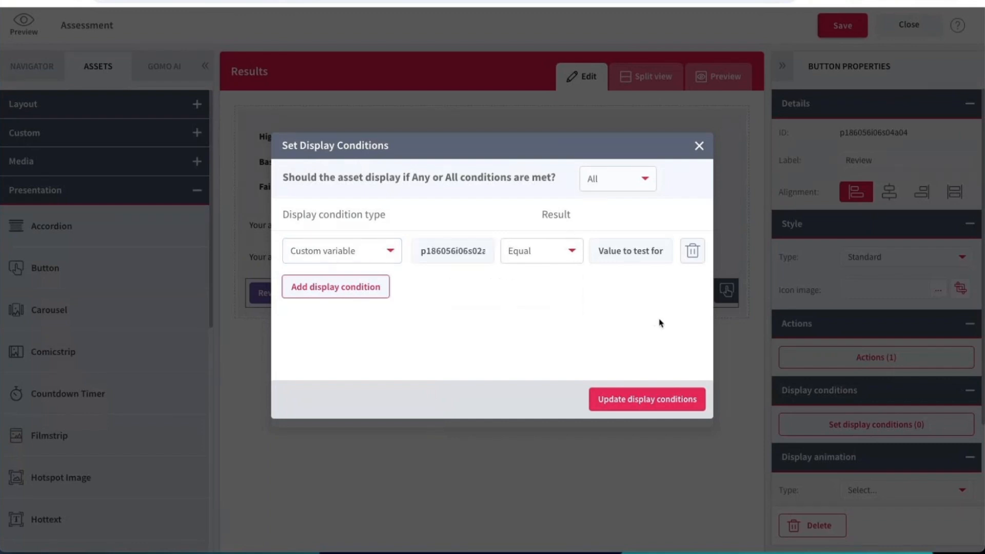
- Make the Review button's condition test for Not equal to "Brighton, UK" and update the display conditions
left_click(601, 250)
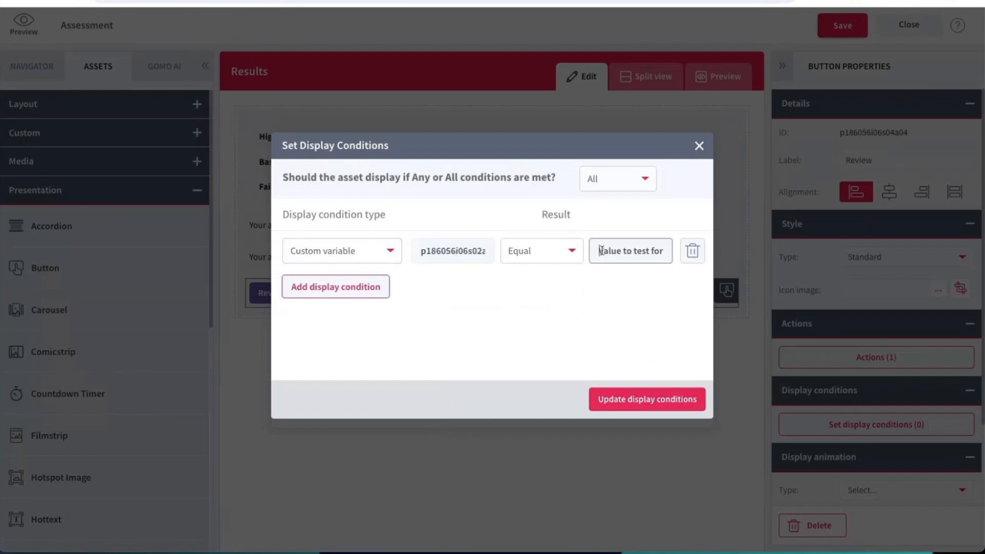
type("Brighton, UK")
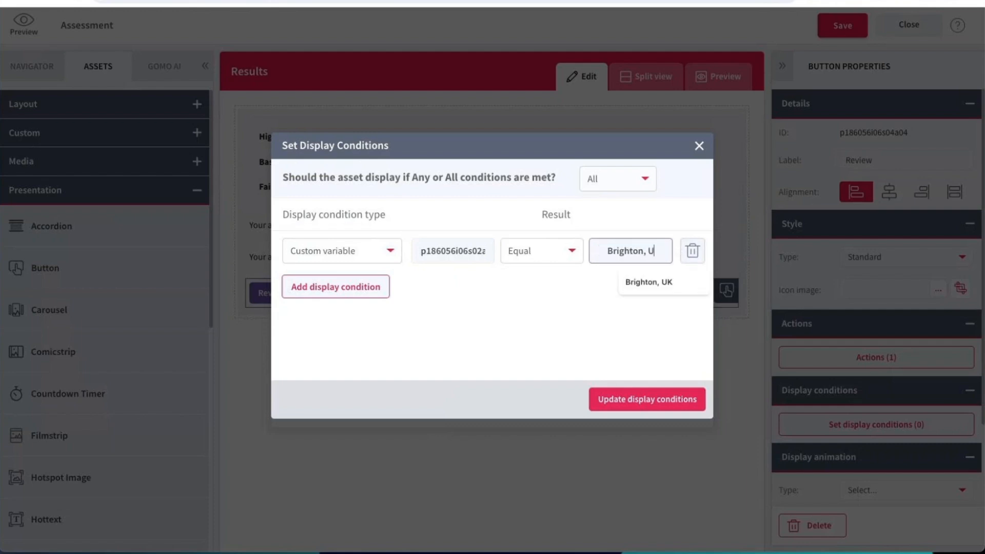
left_click(584, 307)
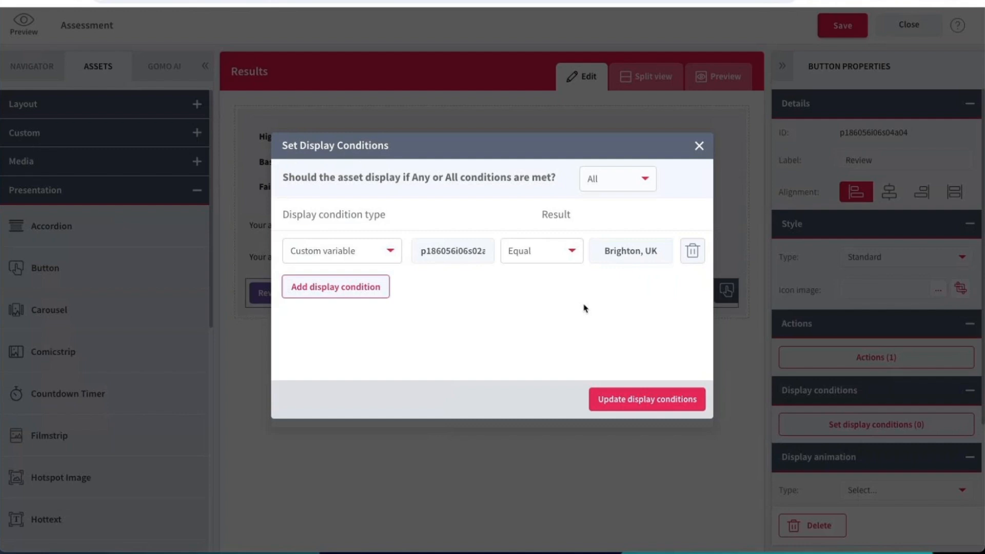
left_click(539, 253)
left_click(582, 291)
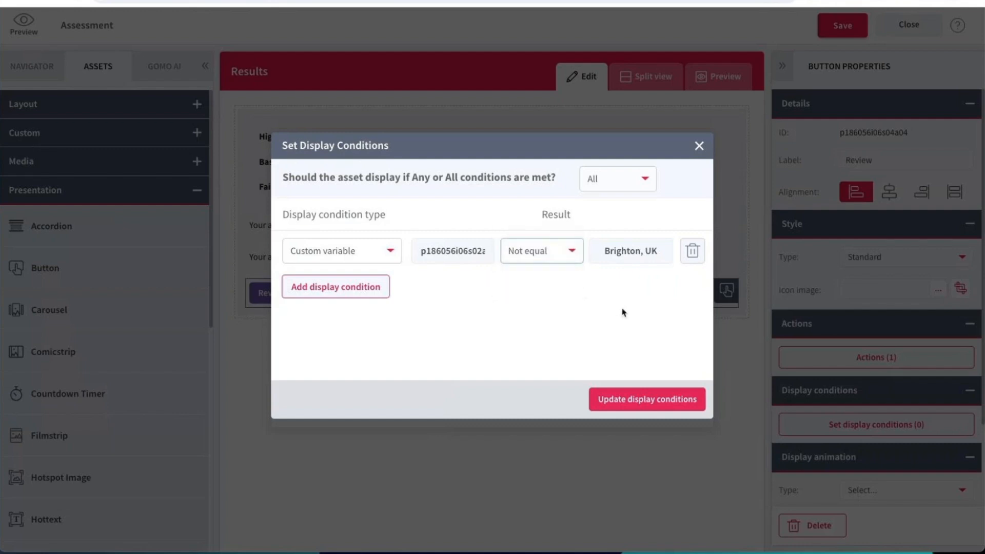
left_click(650, 400)
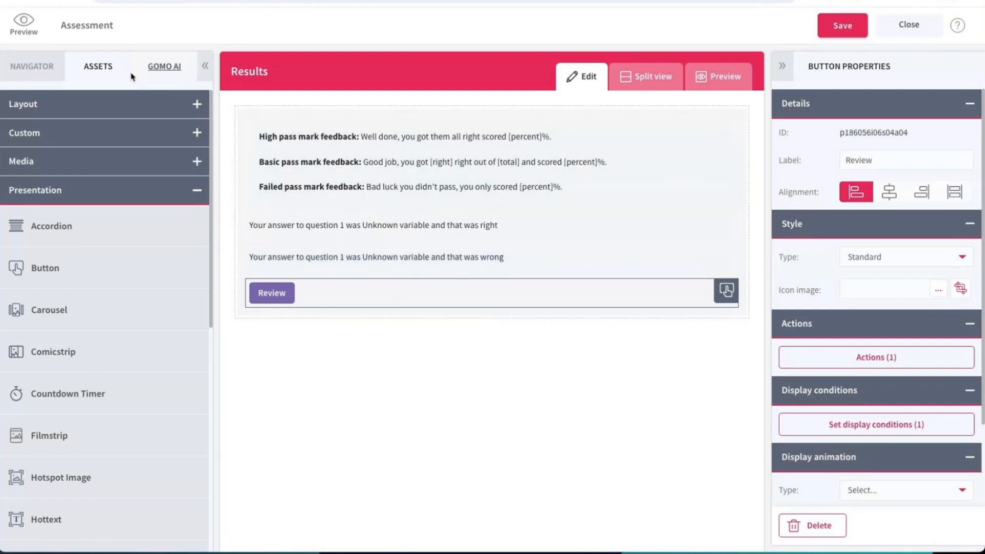
- Preview the assessment from the Intro screen and submit London, UK as the answer to the first question
left_click(32, 66)
left_click(56, 149)
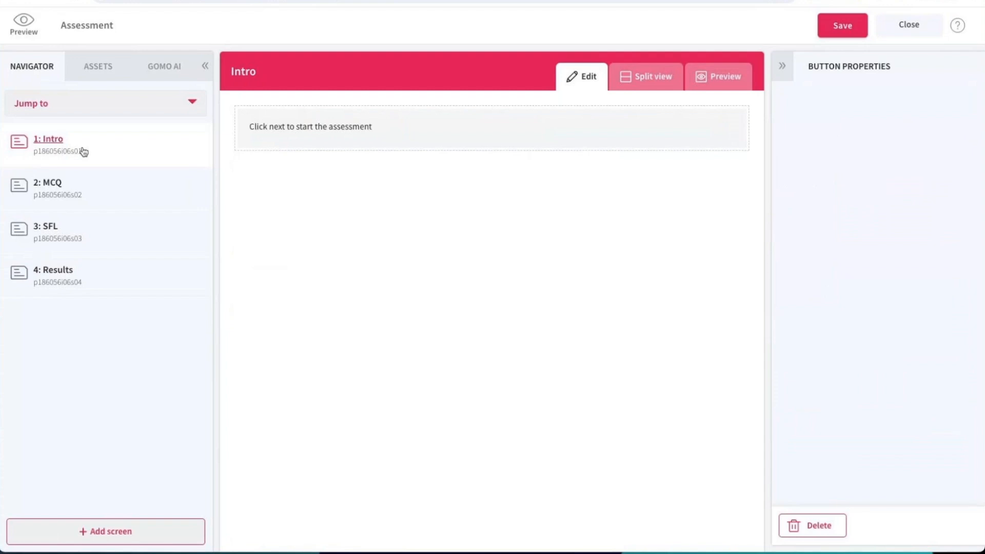
left_click(705, 76)
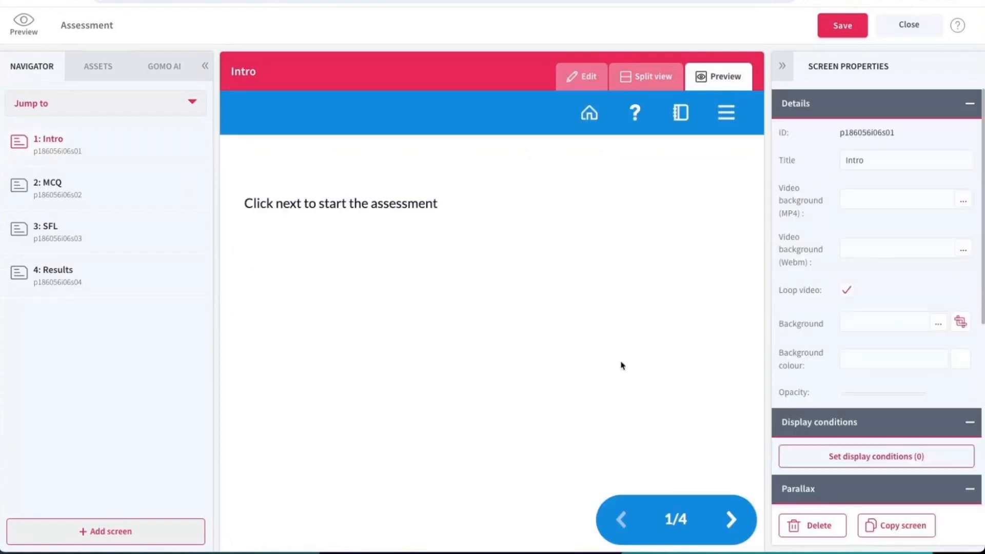
left_click(729, 519)
left_click(271, 299)
left_click(336, 410)
- Select and submit all three statements in the second question to check the Review button on the Results screen
left_click(268, 299)
left_click(267, 252)
left_click(267, 348)
left_click(311, 403)
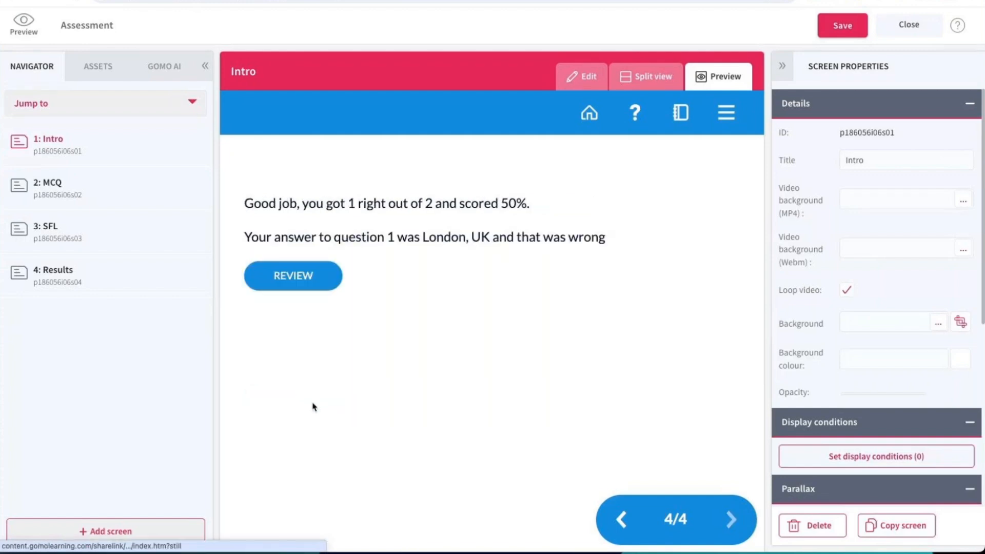